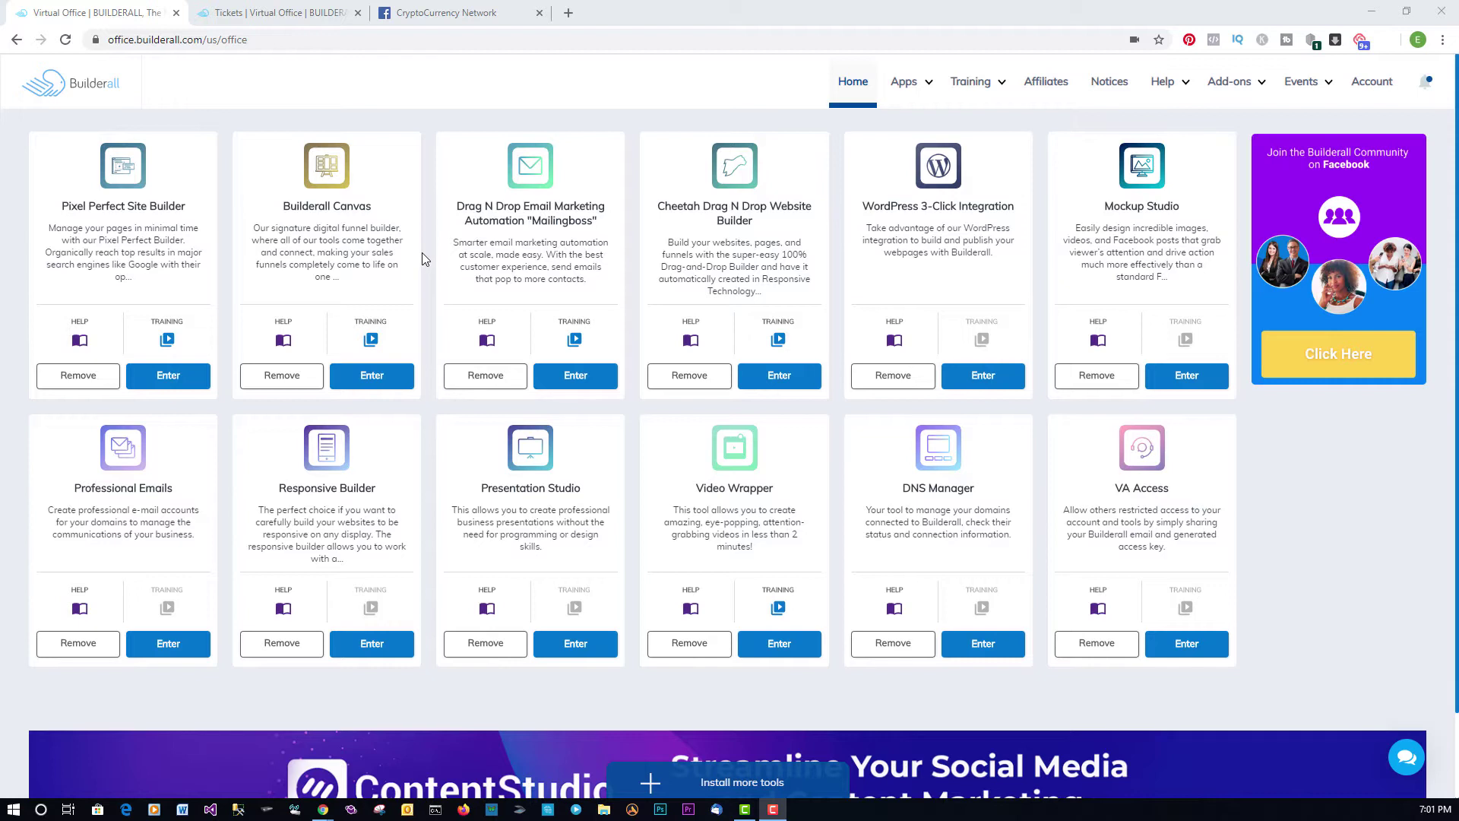
- Open the Cheetah website builder and go to the pages of the Build Passive Income Online site
{"action": "left_click", "coordinate": [790, 387]}
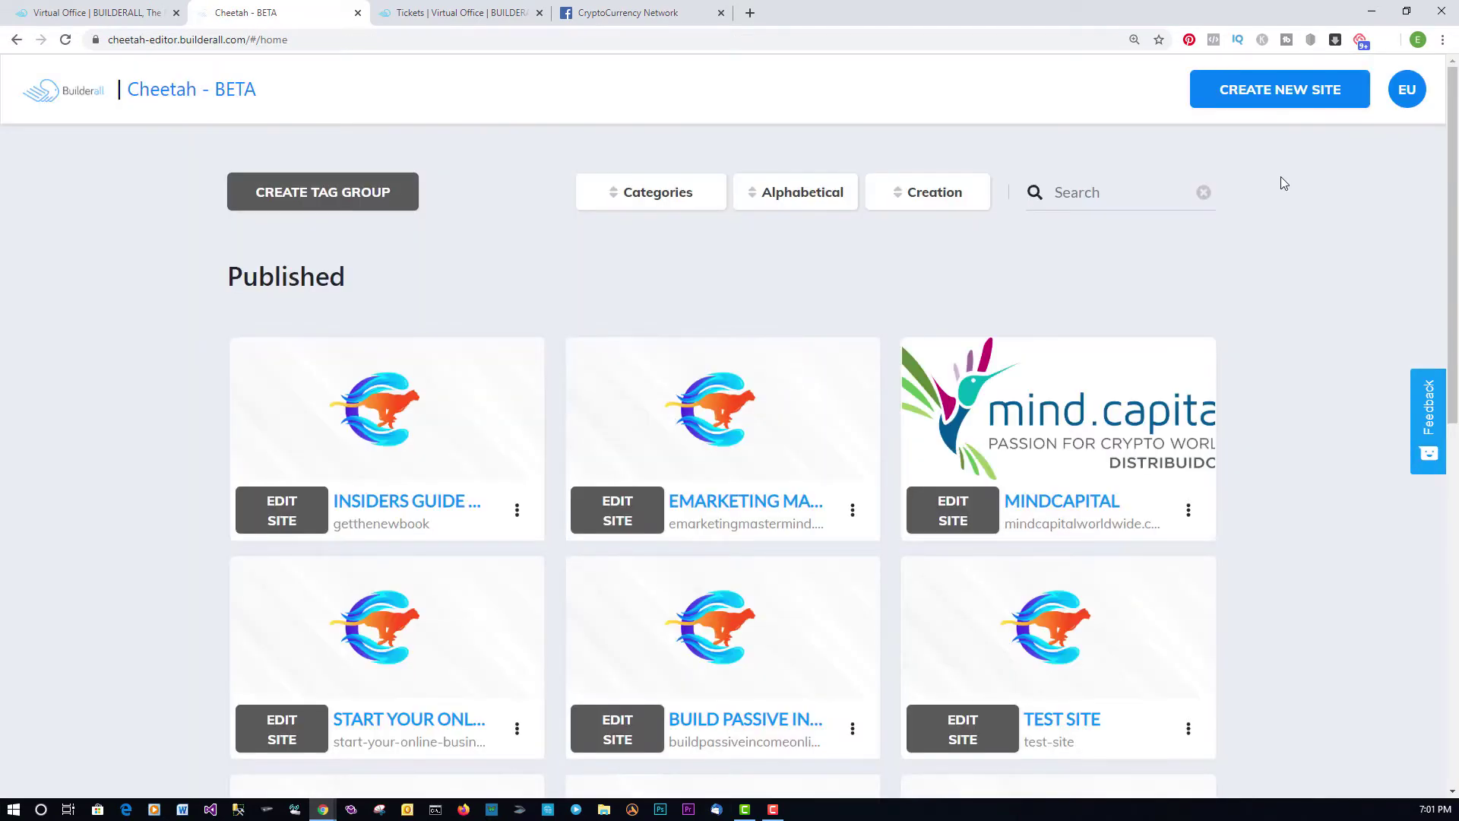
{"action": "scroll", "coordinate": [1271, 304], "scroll_direction": "down", "scroll_amount": 4}
{"action": "left_click", "coordinate": [617, 429]}
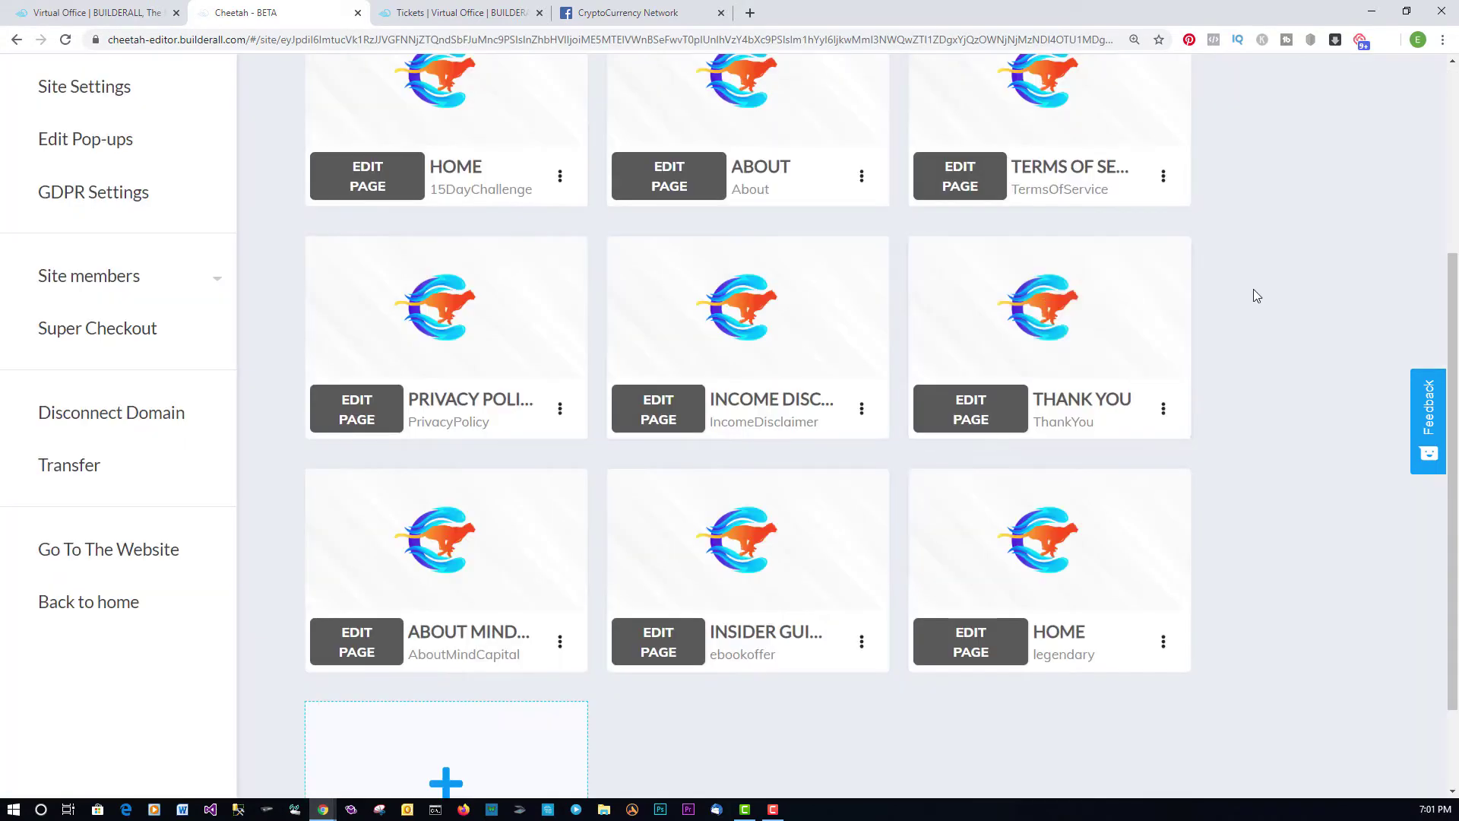
{"action": "scroll", "coordinate": [1018, 348], "scroll_direction": "up", "scroll_amount": 2}
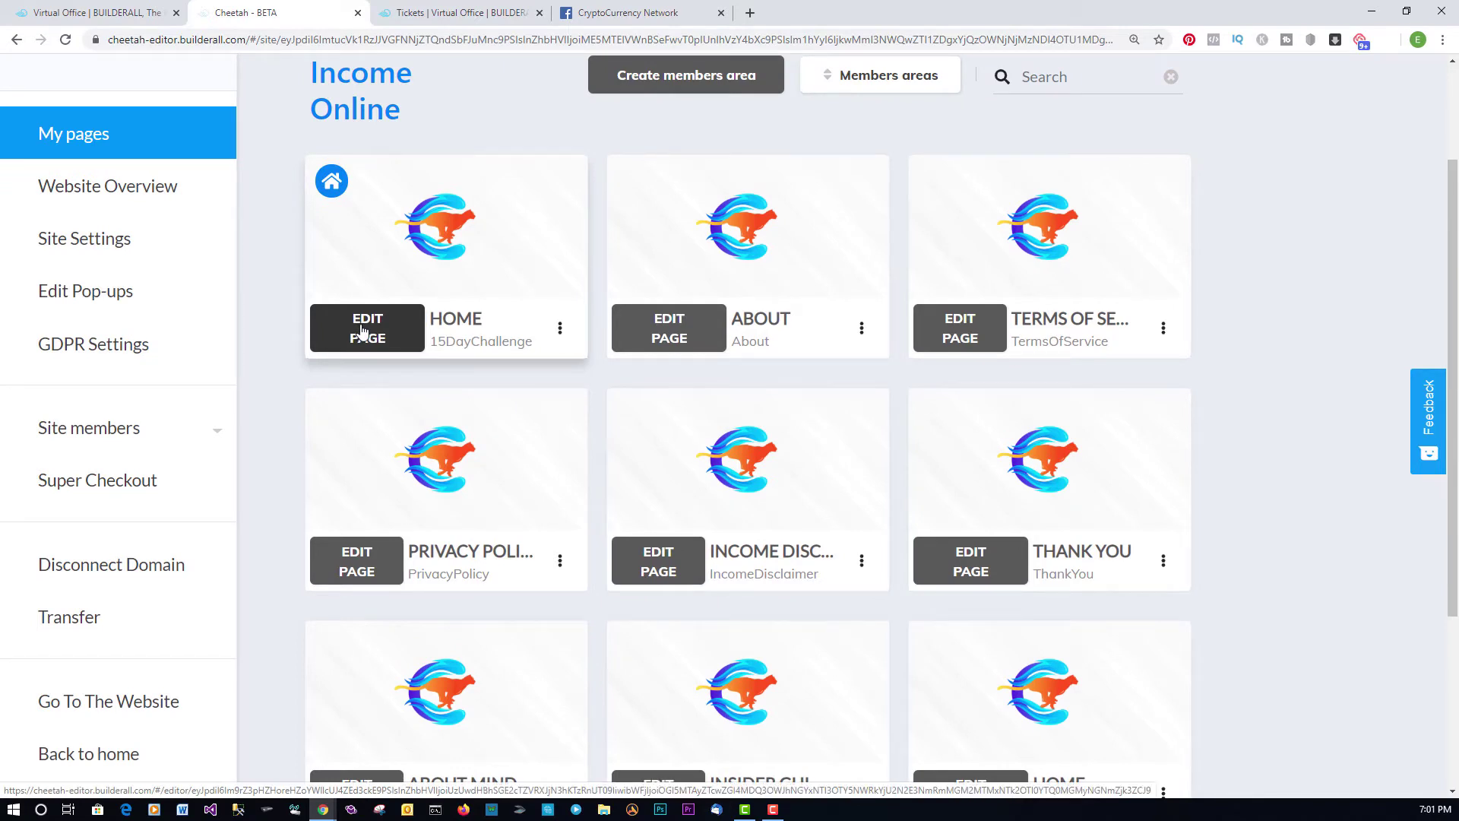
- Open the site's 15DayChallenge Home page in the editor and review its layout down to the access button
{"action": "left_click", "coordinate": [362, 332]}
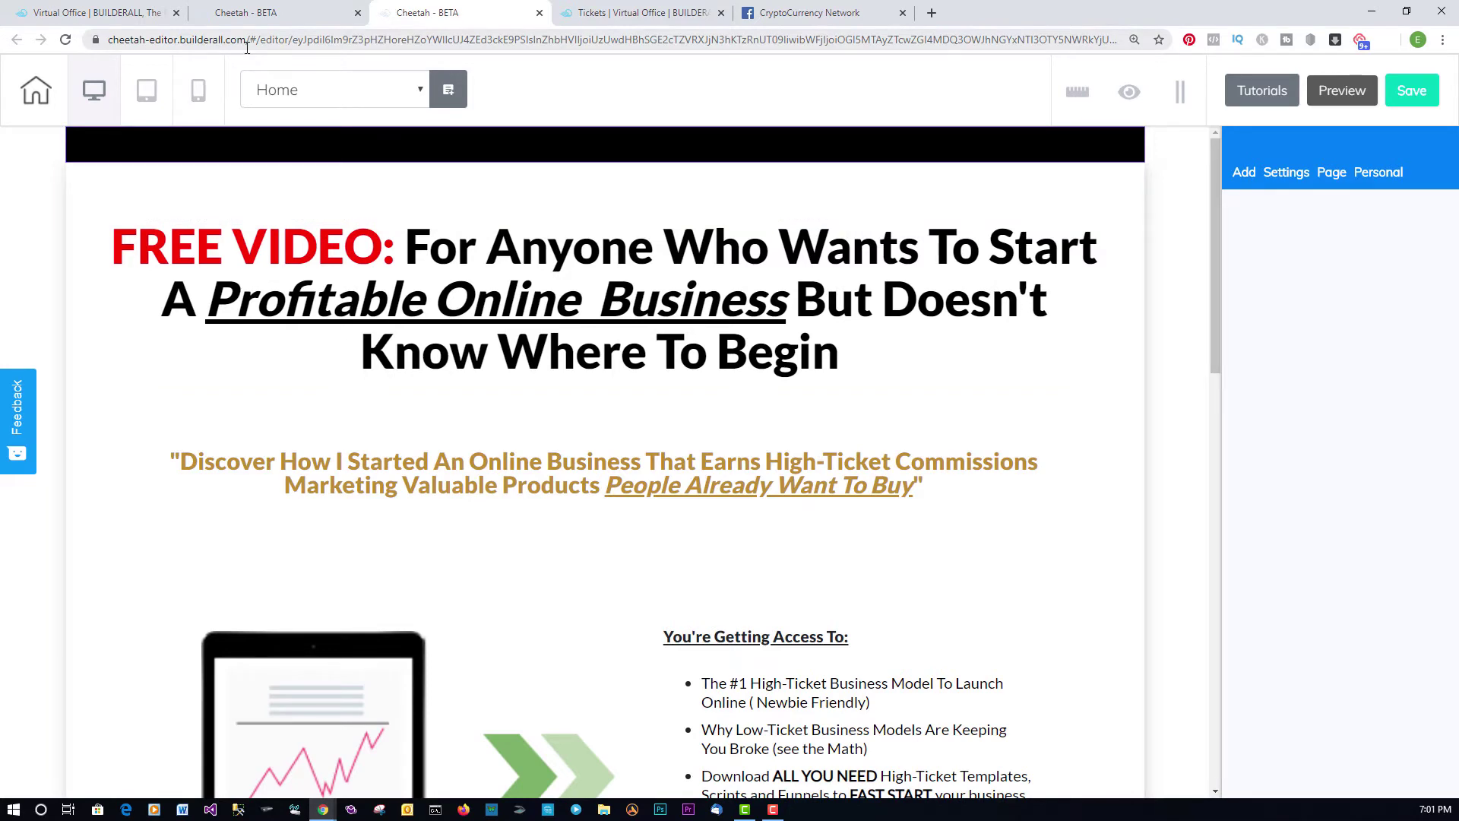
{"action": "scroll", "coordinate": [661, 368], "scroll_direction": "down", "scroll_amount": 4}
{"action": "scroll", "coordinate": [597, 357], "scroll_direction": "up", "scroll_amount": 4}
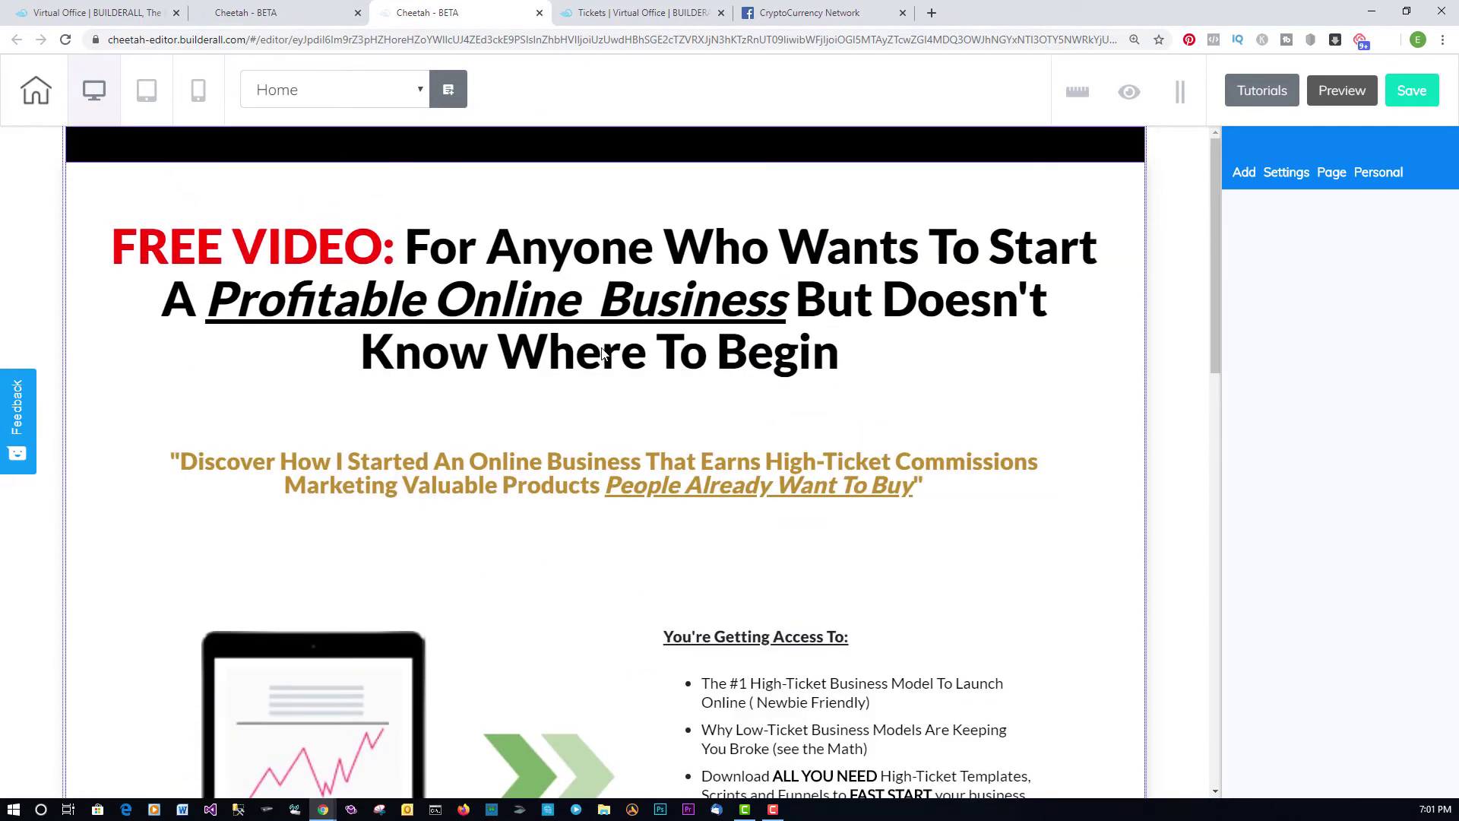
{"action": "scroll", "coordinate": [846, 619], "scroll_direction": "down", "scroll_amount": 5}
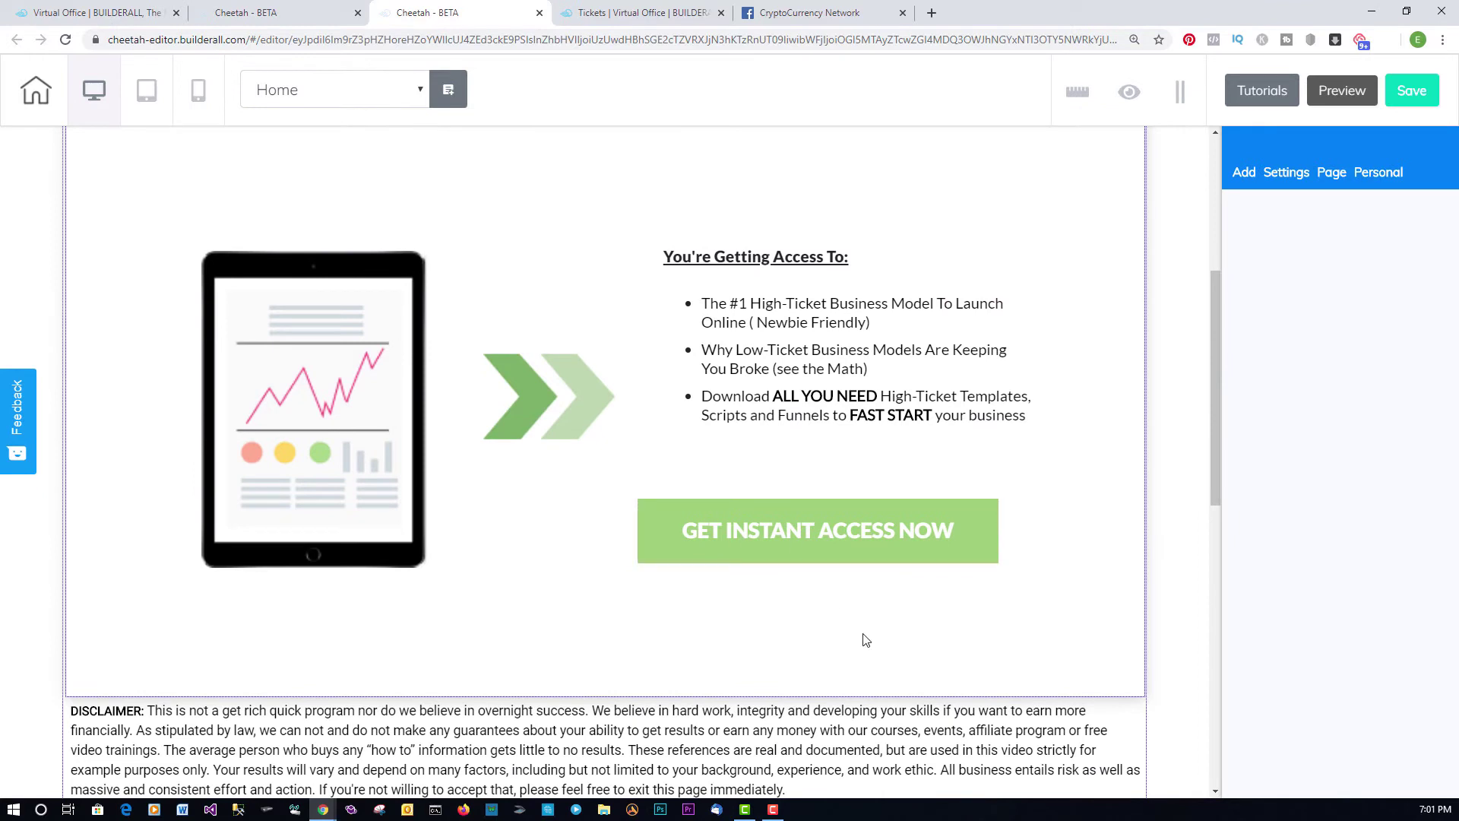
- Load buildpassiveincomeonline.com in a new browser tab and bring up its instant access opt-in form
{"action": "left_click", "coordinate": [932, 14]}
{"action": "type", "text": "bul"}
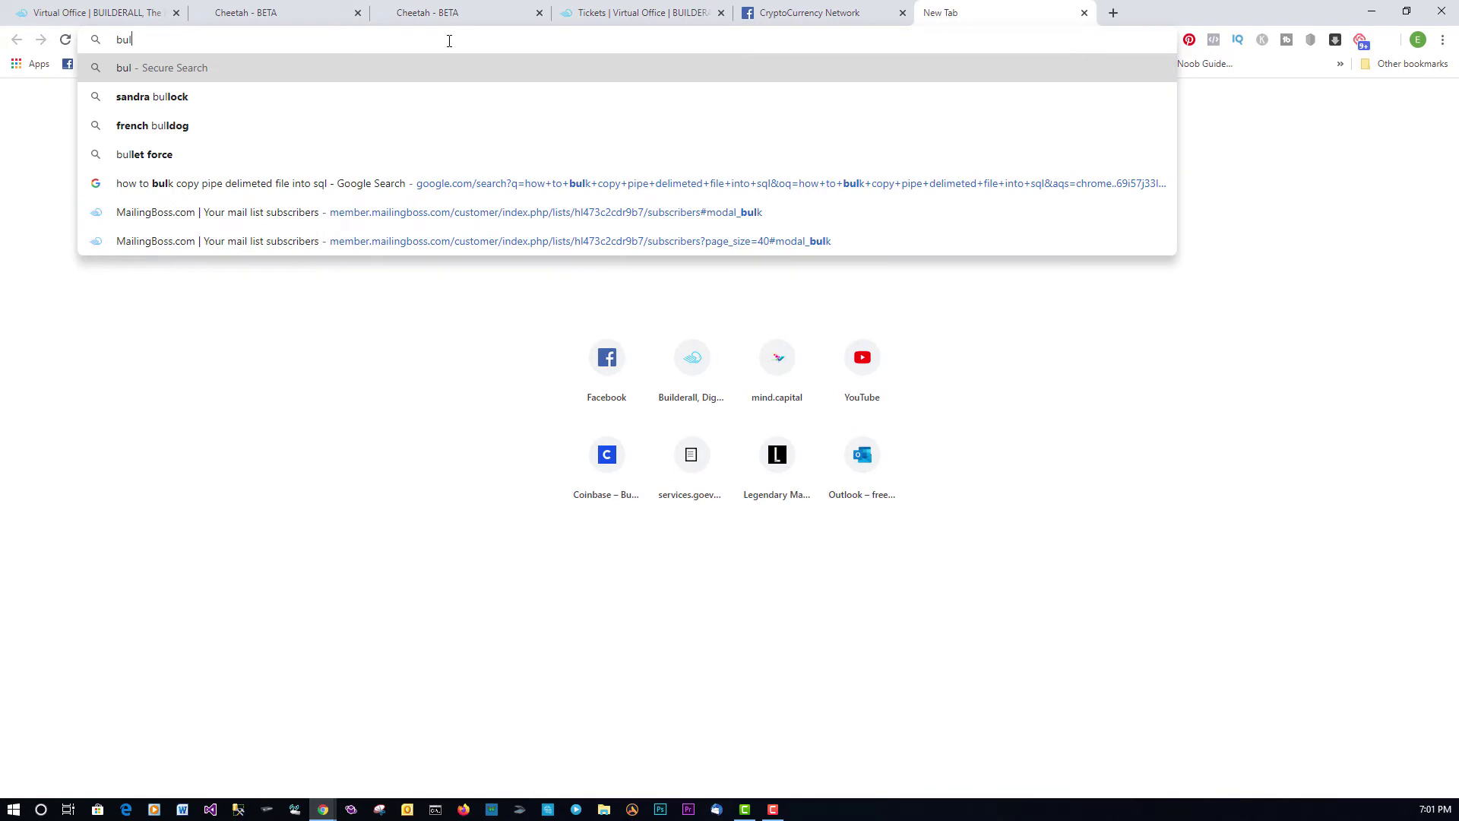
{"action": "key", "text": "BackSpace"}
{"action": "type", "text": "ild"}
{"action": "key", "text": "BackSpace"}
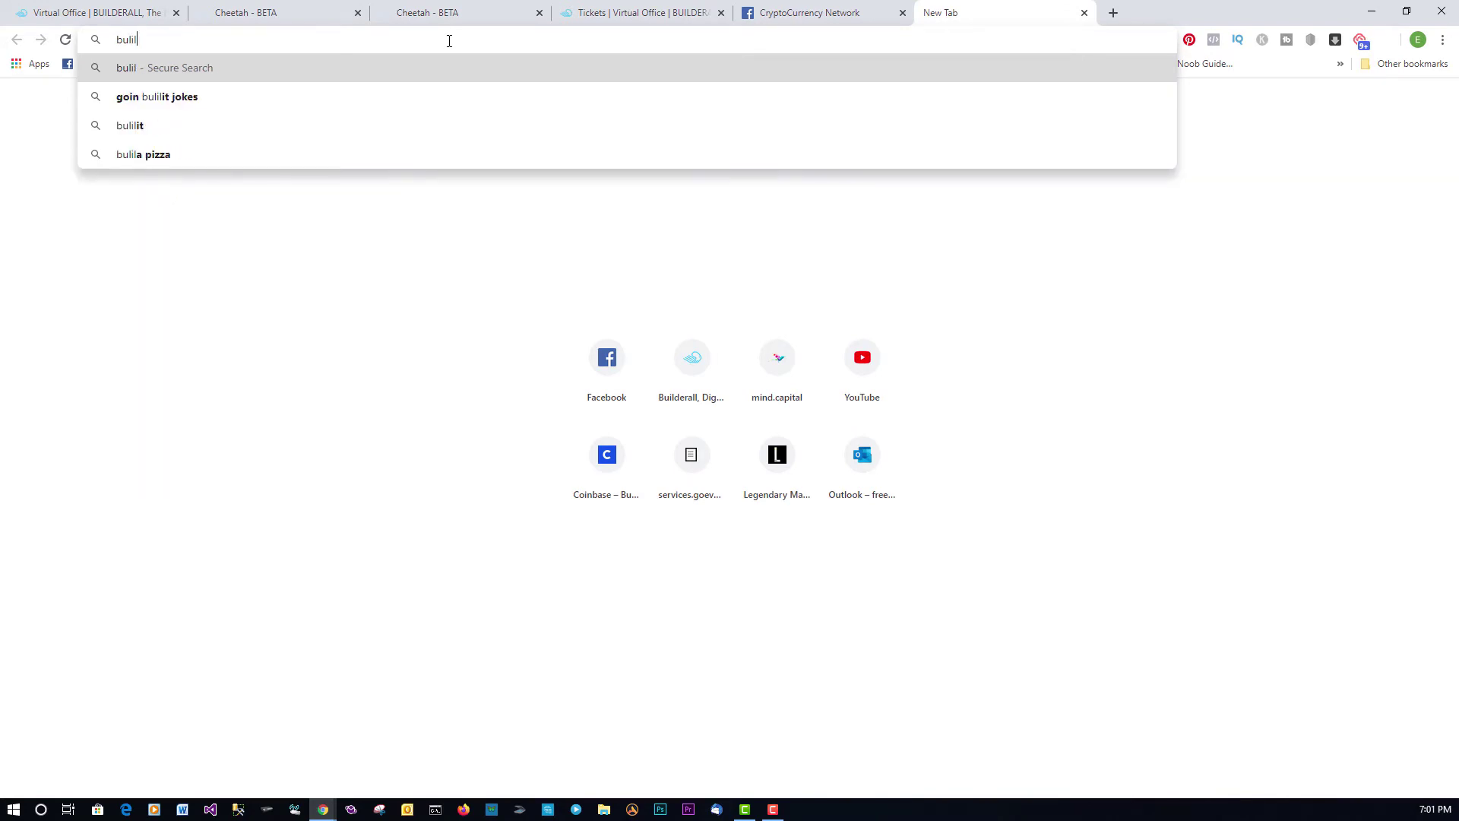
{"action": "key", "text": "BackSpace"}
{"action": "key", "text": "BackSpace"}
{"action": "type", "text": "l"}
{"action": "key", "text": "BackSpace"}
{"action": "type", "text": "ildpa"}
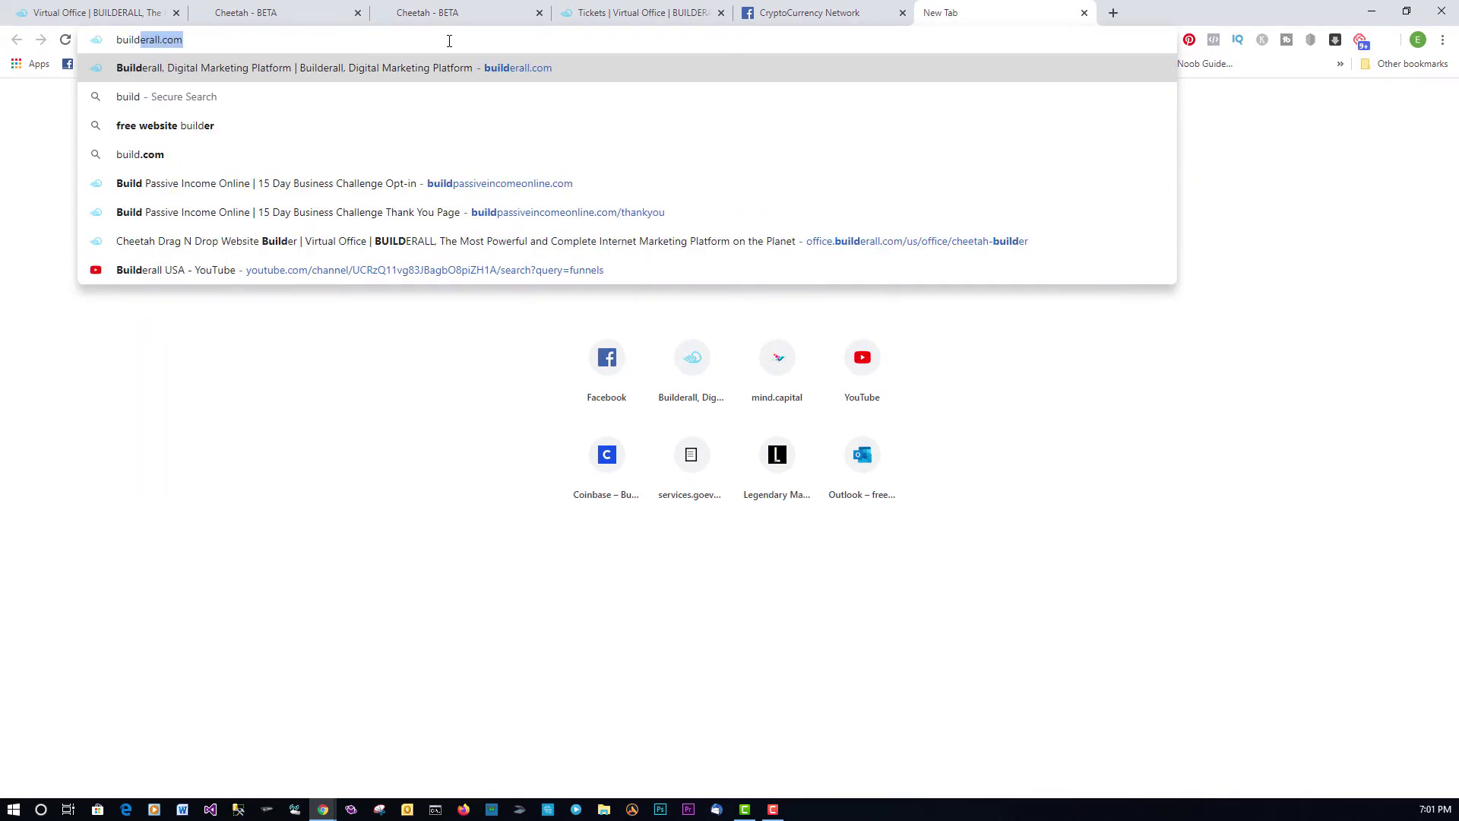
{"action": "type", "text": "ssivein"}
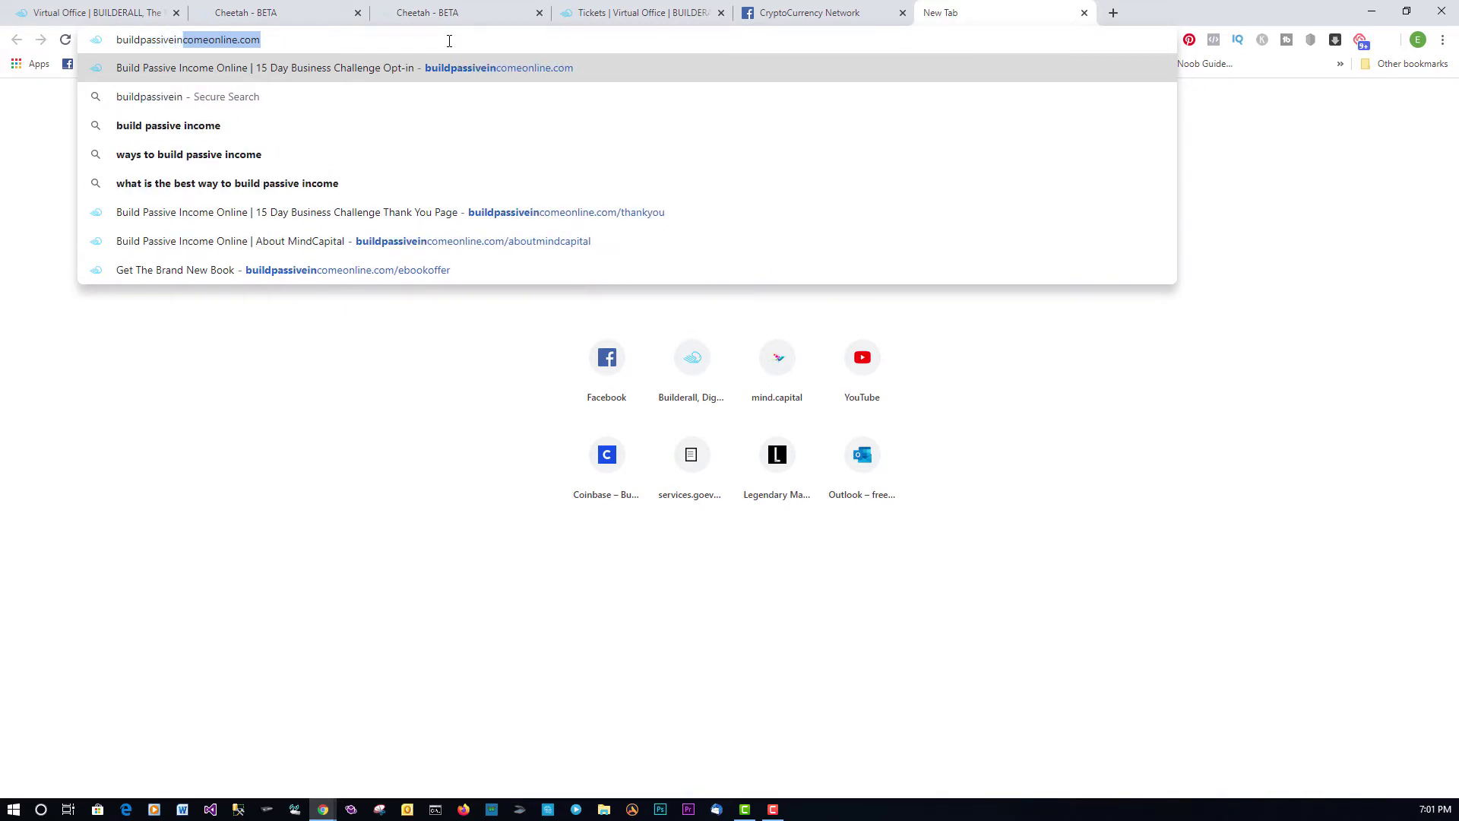
{"action": "type", "text": "come"}
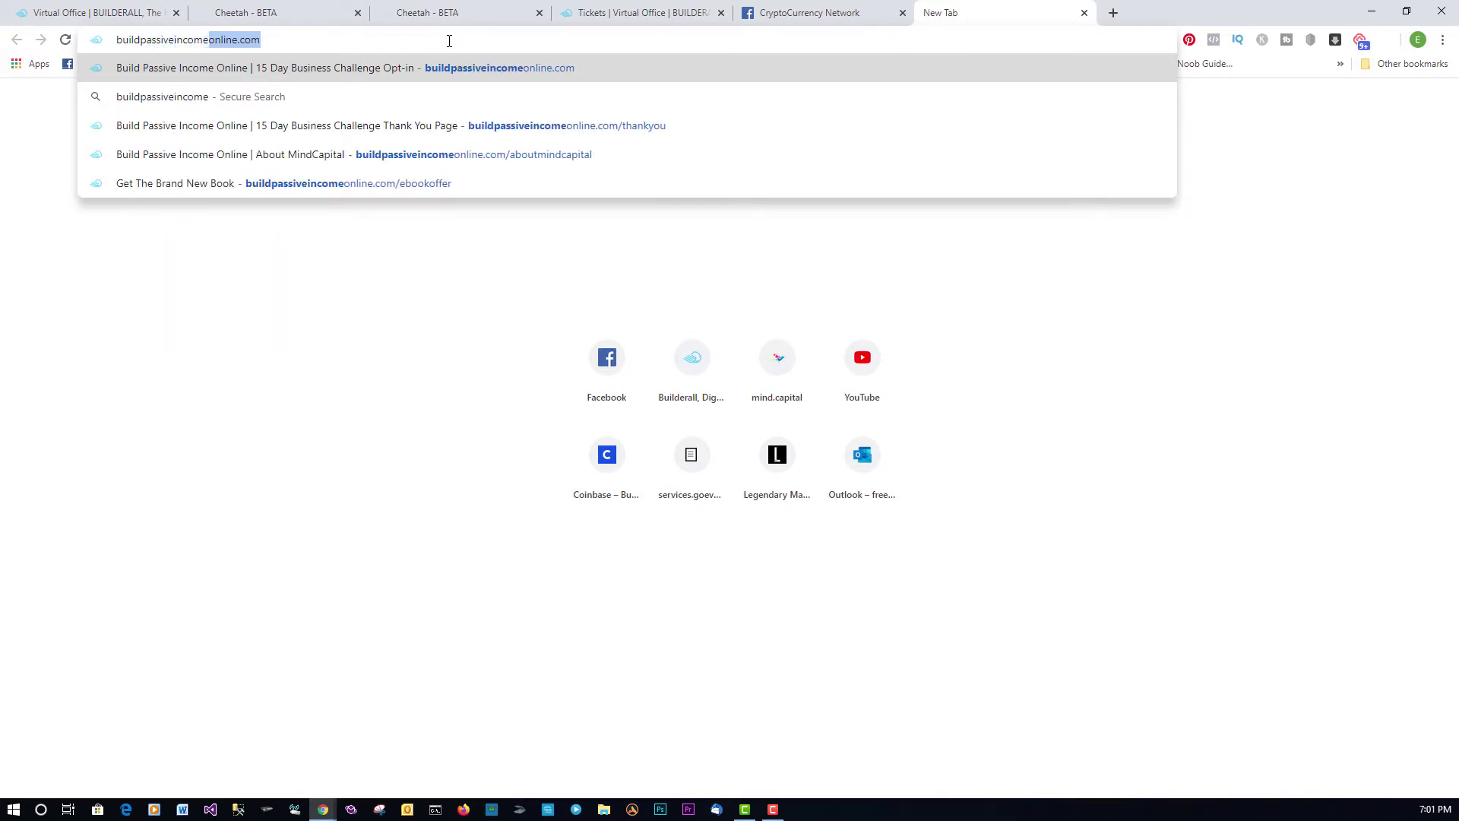
{"action": "key", "text": "Return"}
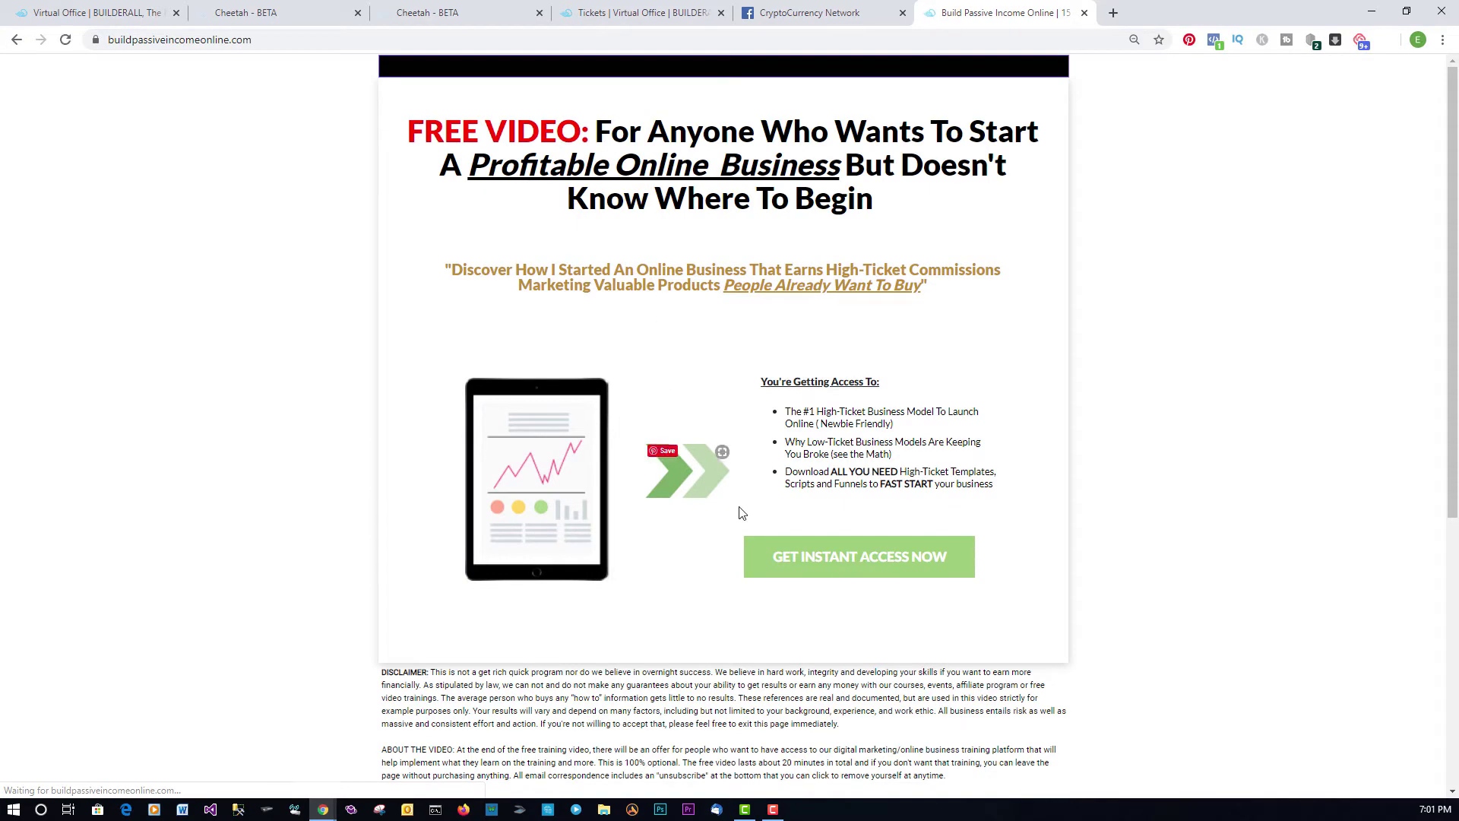
{"action": "left_click", "coordinate": [797, 547]}
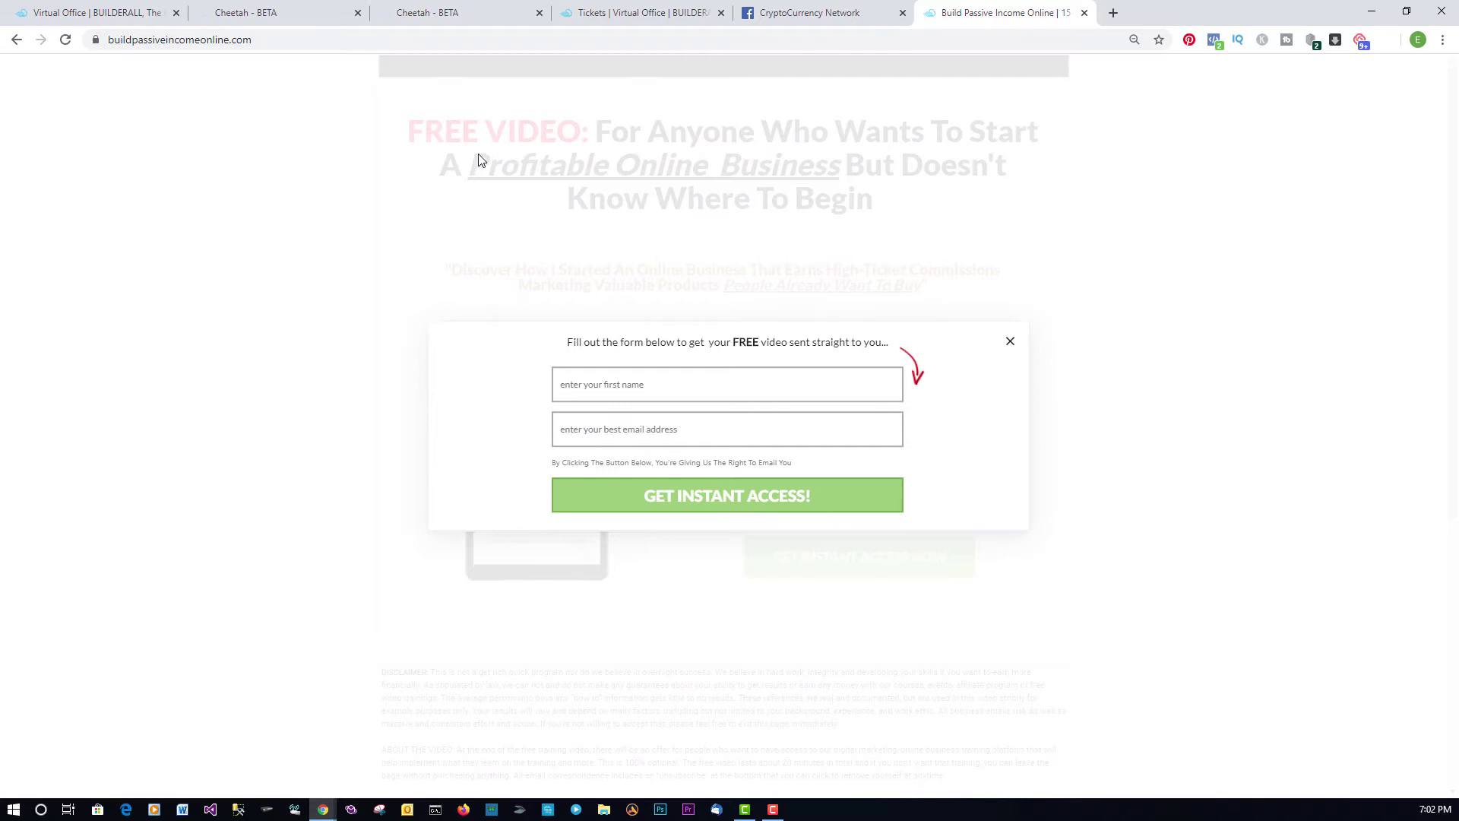
- Return to the site's management pages in Cheetah and open the 15Day Opt-in Form popup for editing
{"action": "left_click", "coordinate": [290, 15]}
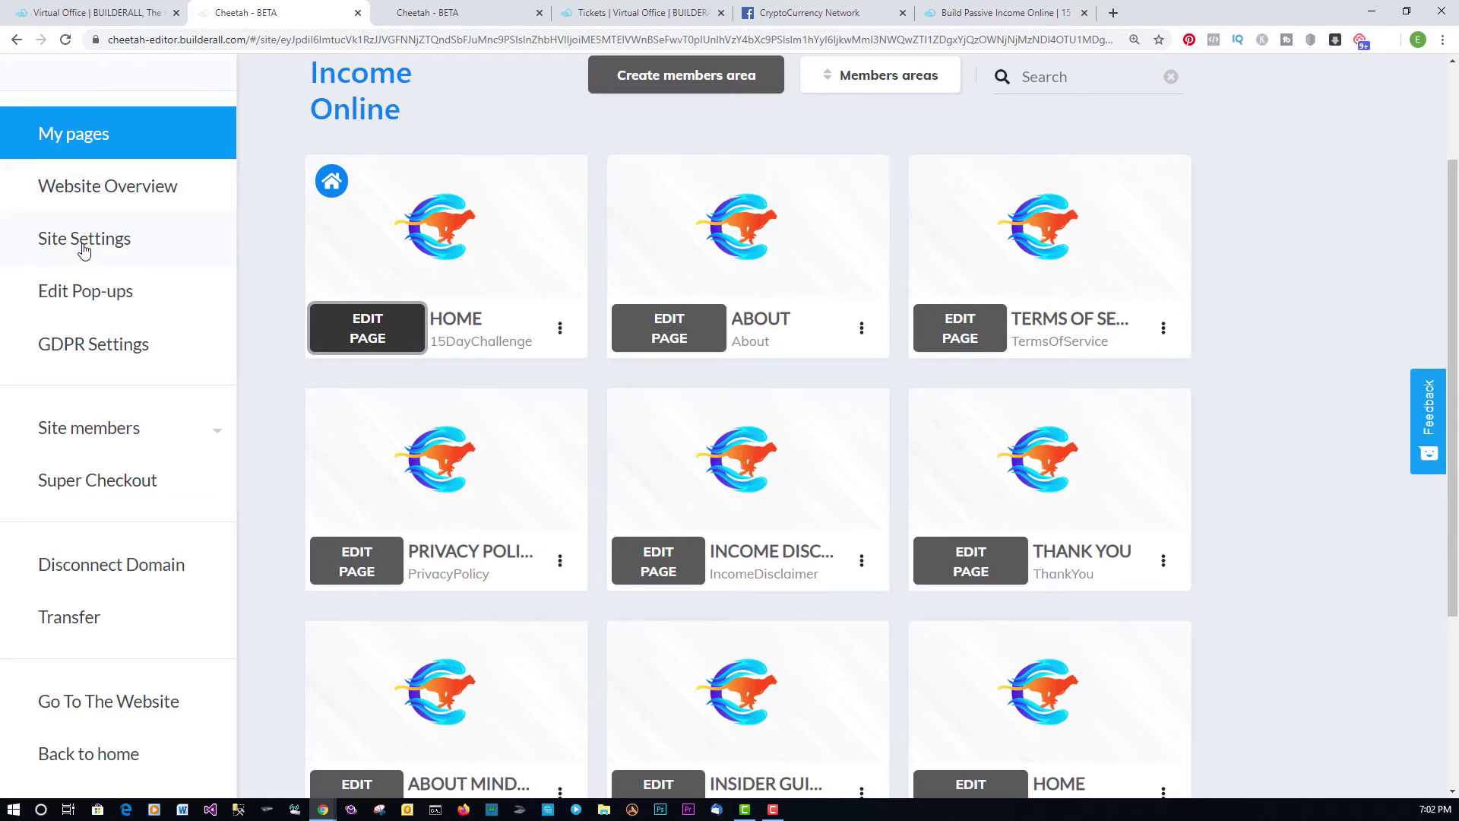
{"action": "left_click", "coordinate": [76, 282]}
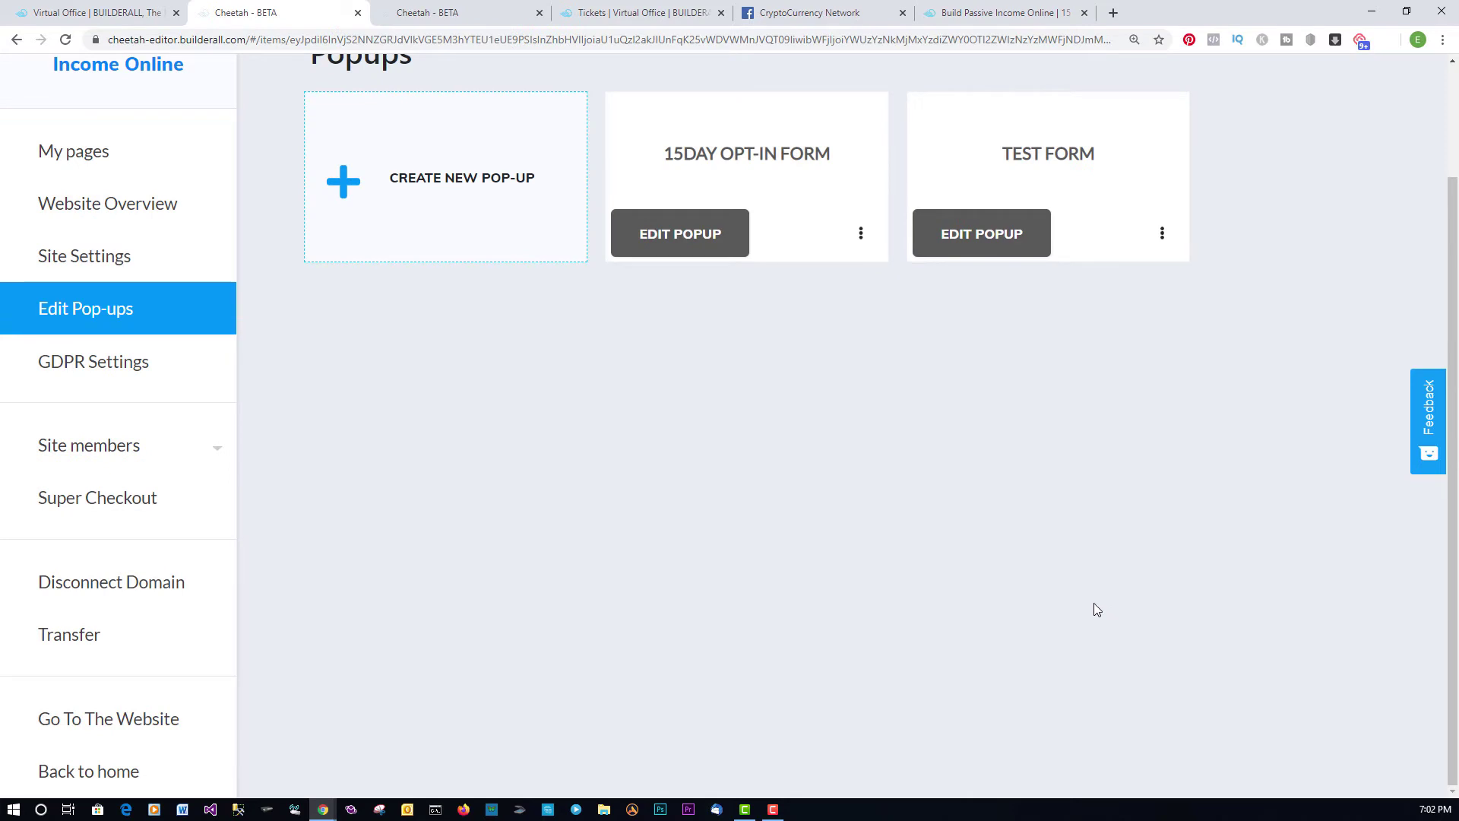
{"action": "left_click", "coordinate": [673, 251]}
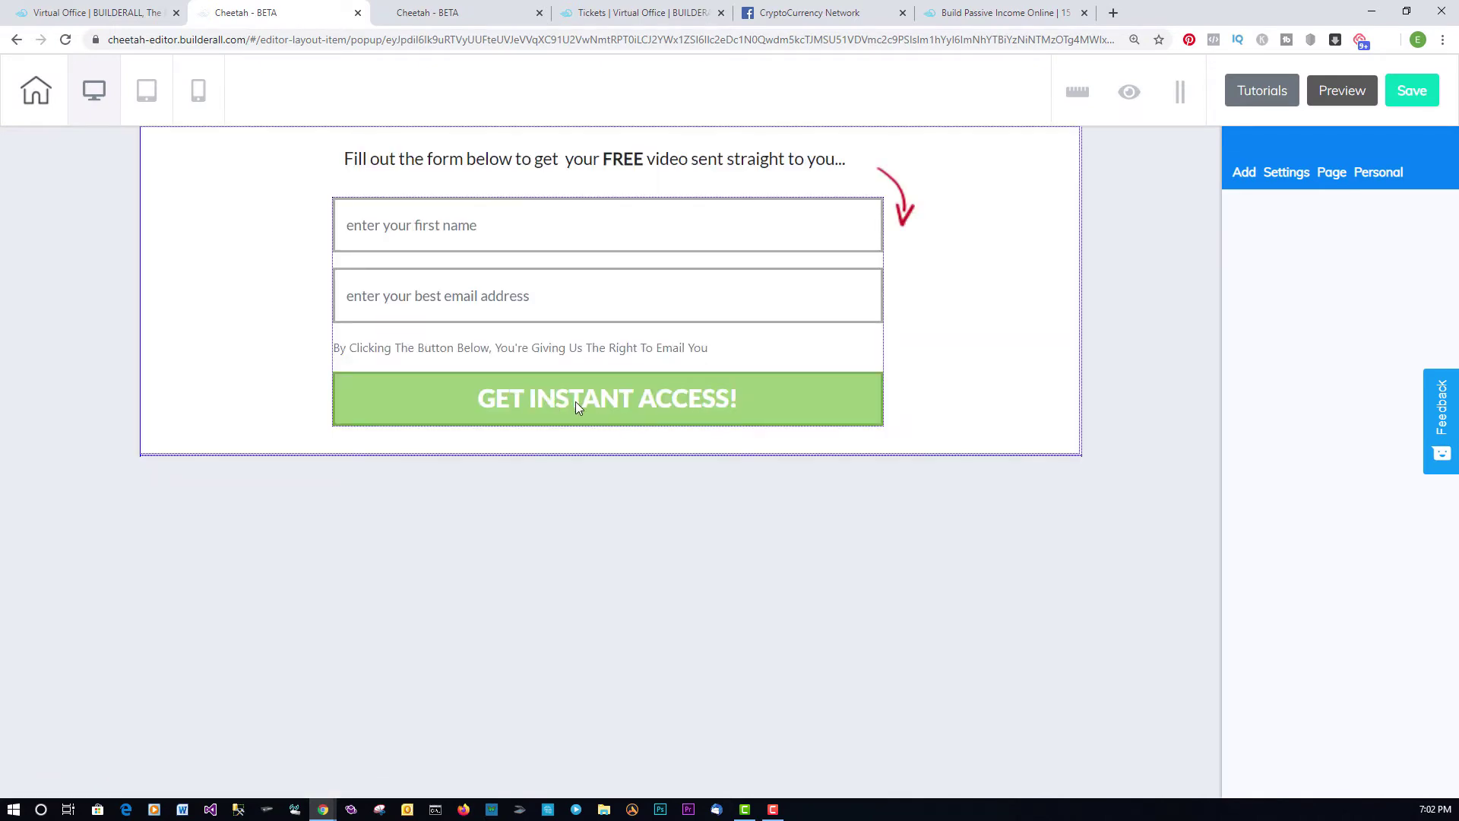
- Inspect the redirect links of the popup's MailingBoss form, then leave them without saving
{"action": "left_click", "coordinate": [617, 412]}
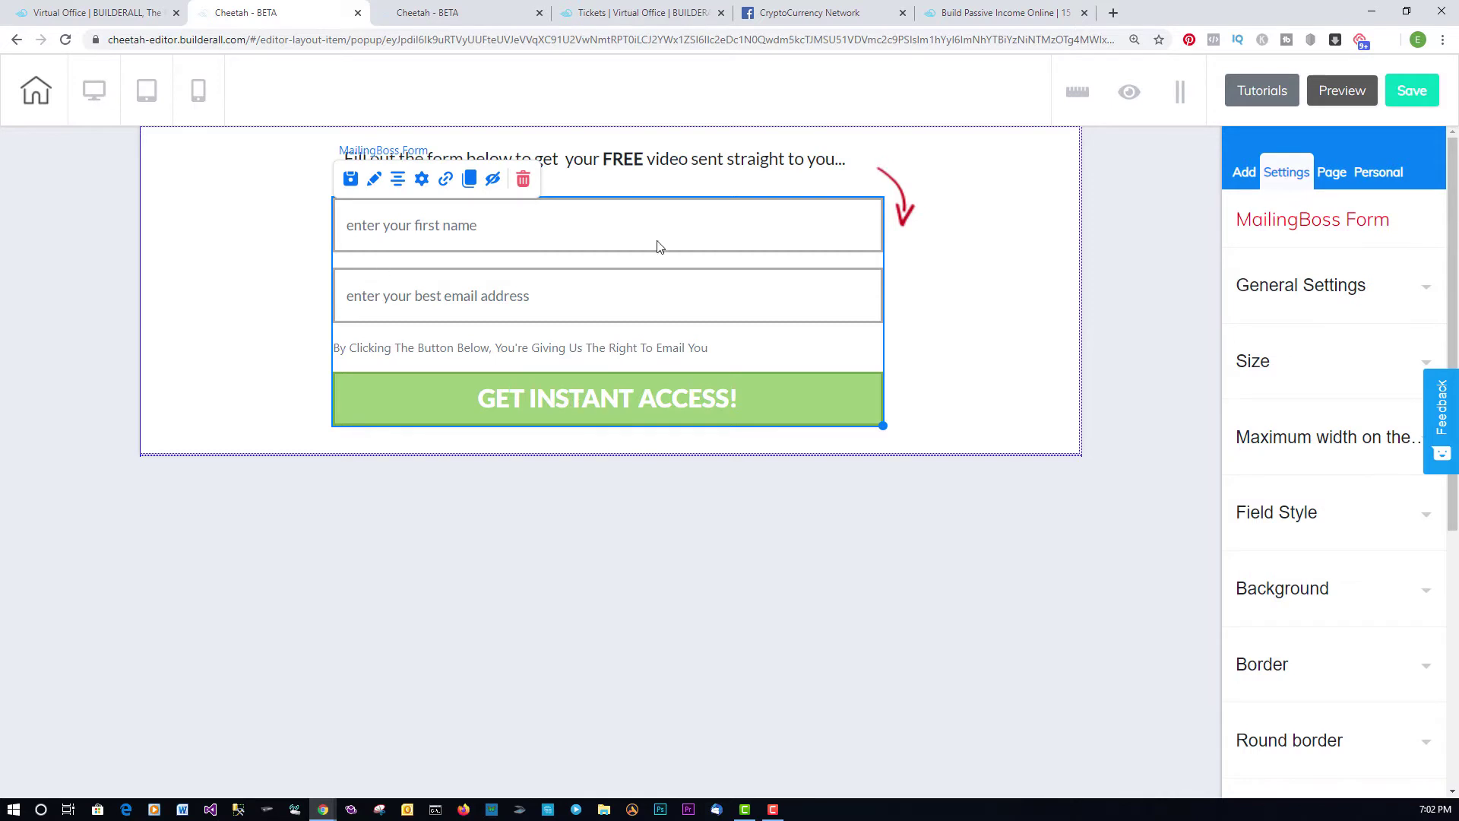
{"action": "left_click", "coordinate": [443, 185]}
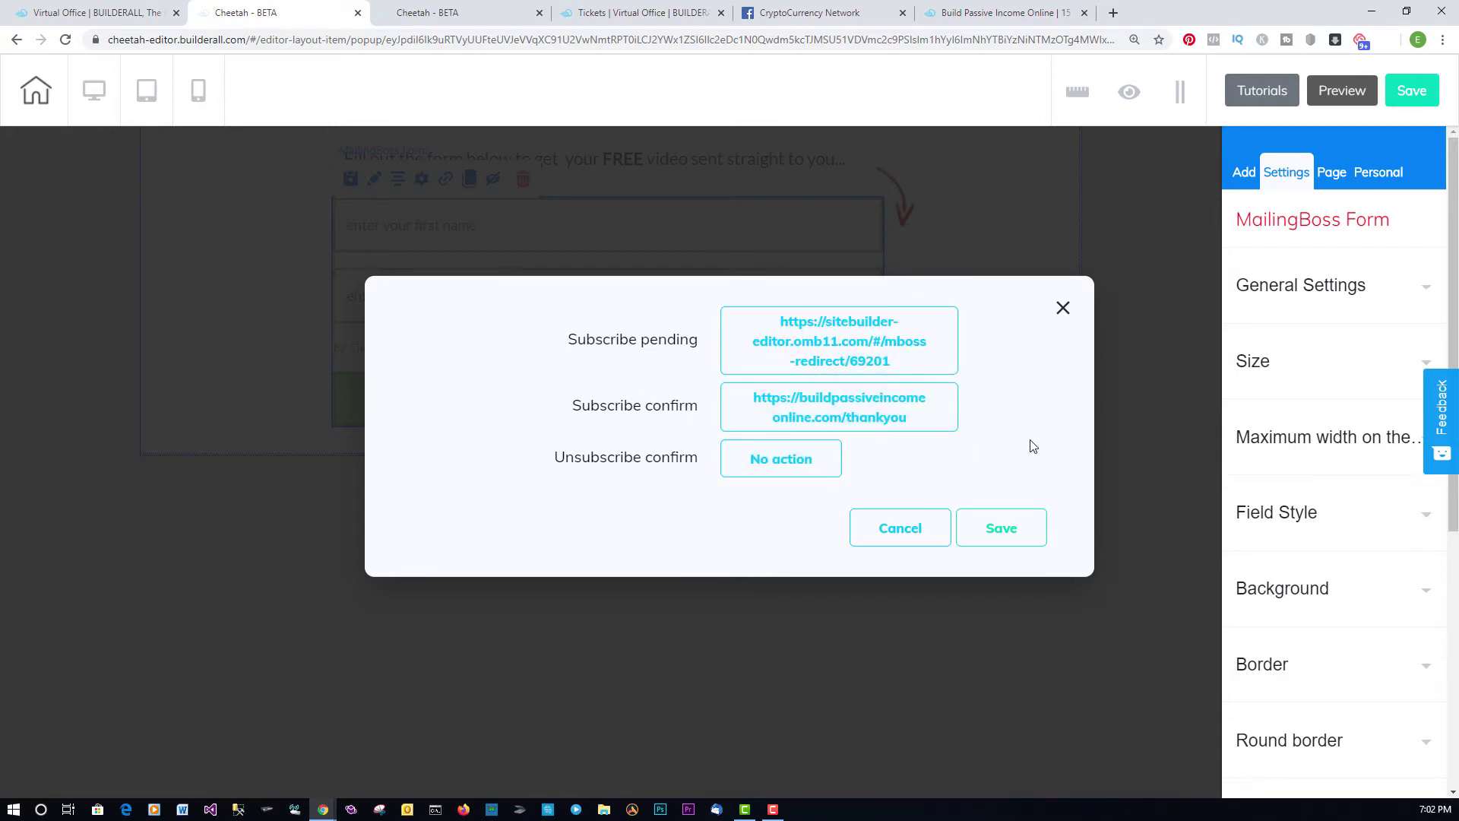
{"action": "left_click", "coordinate": [893, 532]}
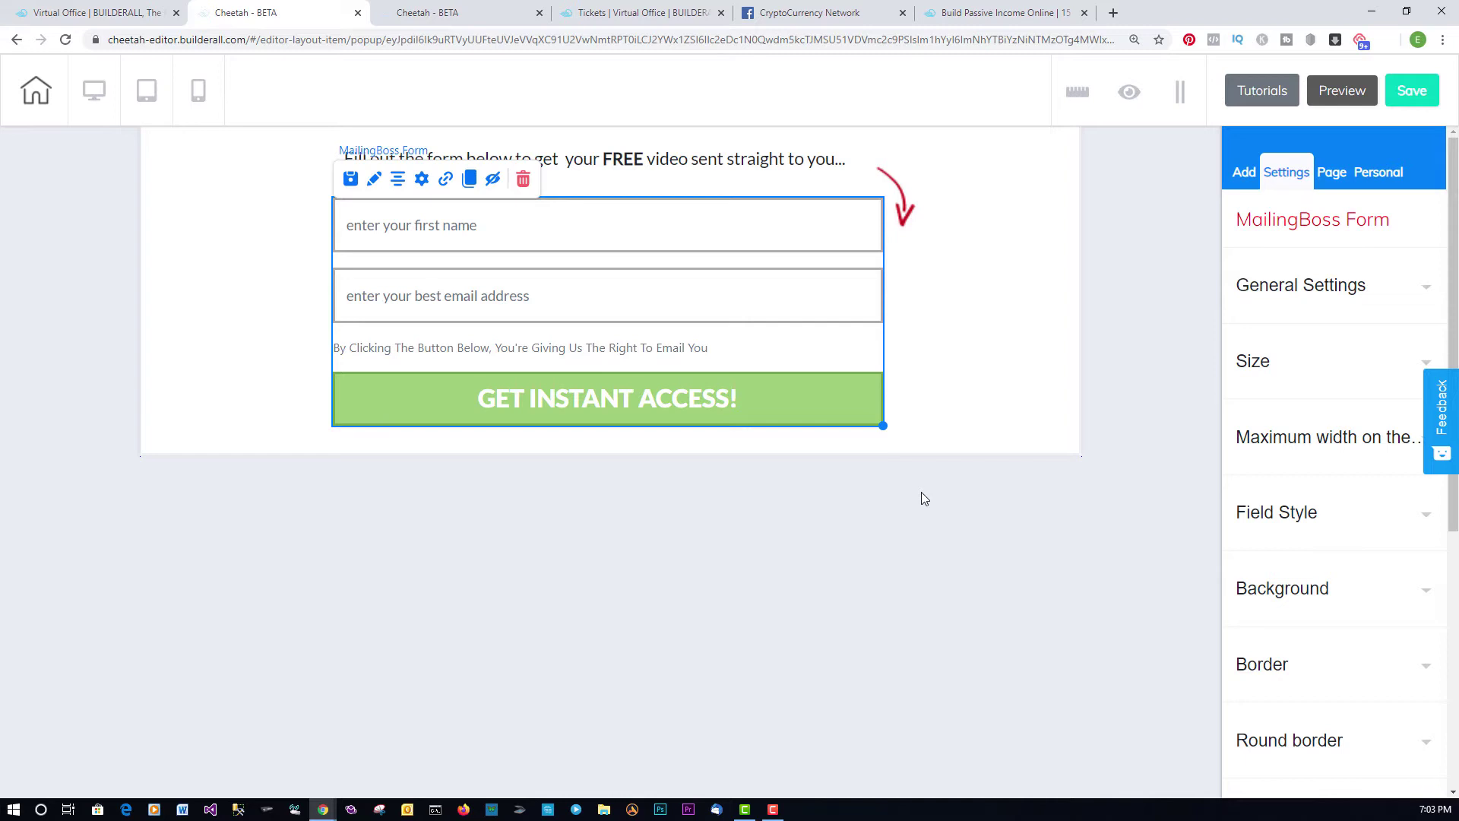
- Go back to the Builderall office, enter MailingBoss and open the overview of subscriber lists
{"action": "left_click", "coordinate": [485, 19]}
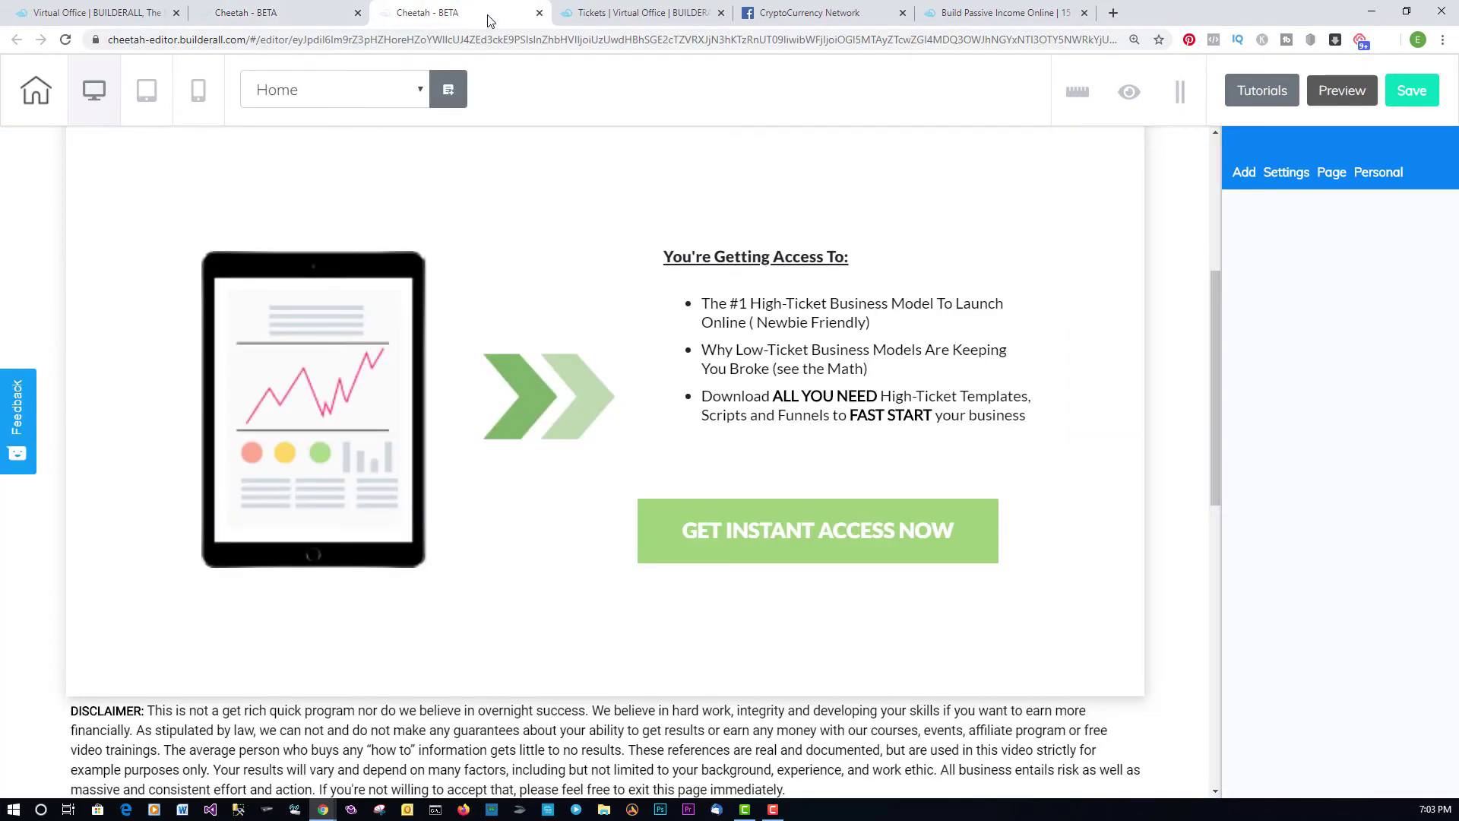
{"action": "left_click", "coordinate": [284, 25]}
{"action": "left_click", "coordinate": [95, 19]}
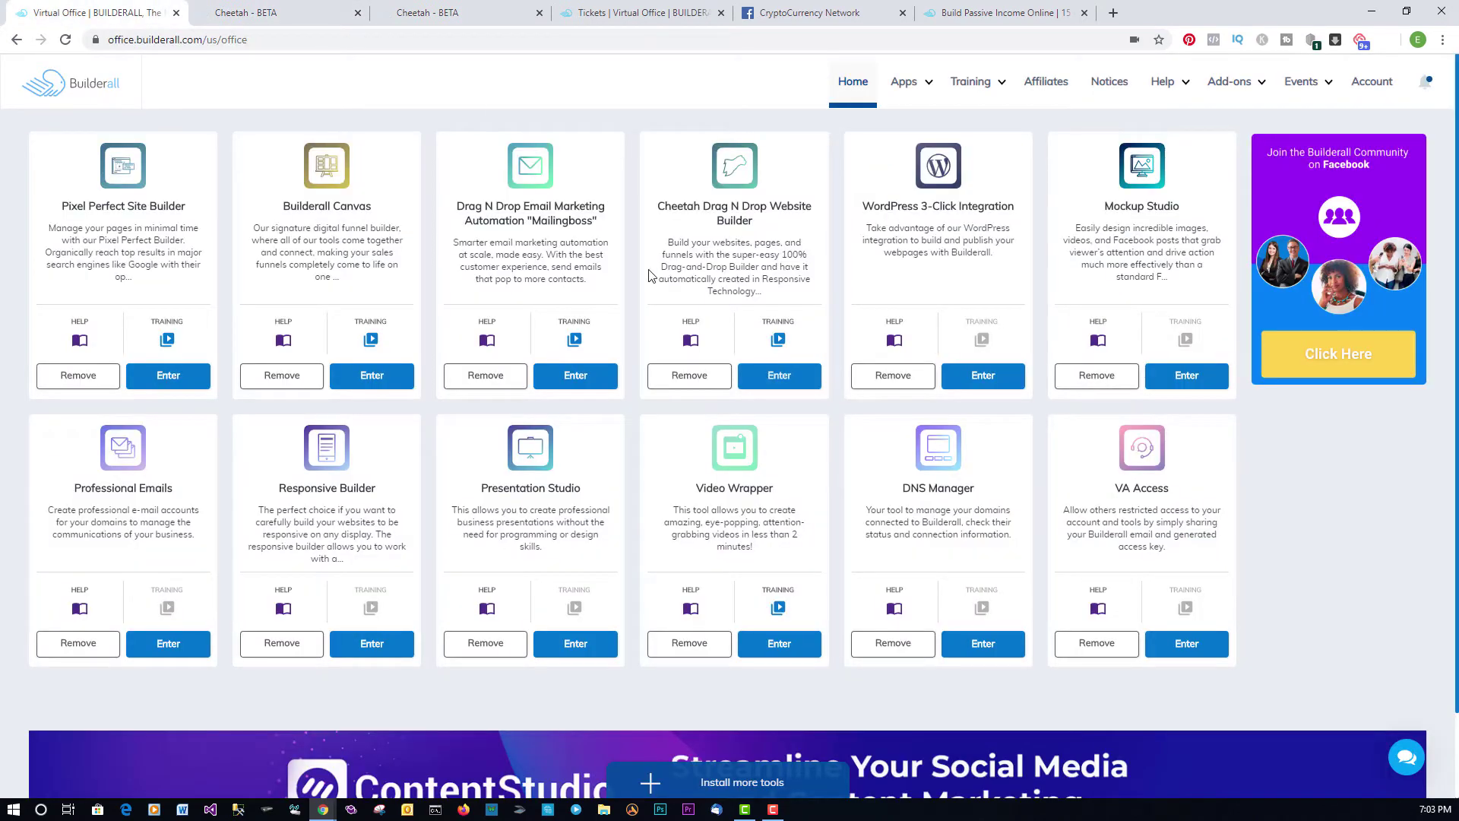
{"action": "left_click", "coordinate": [592, 380]}
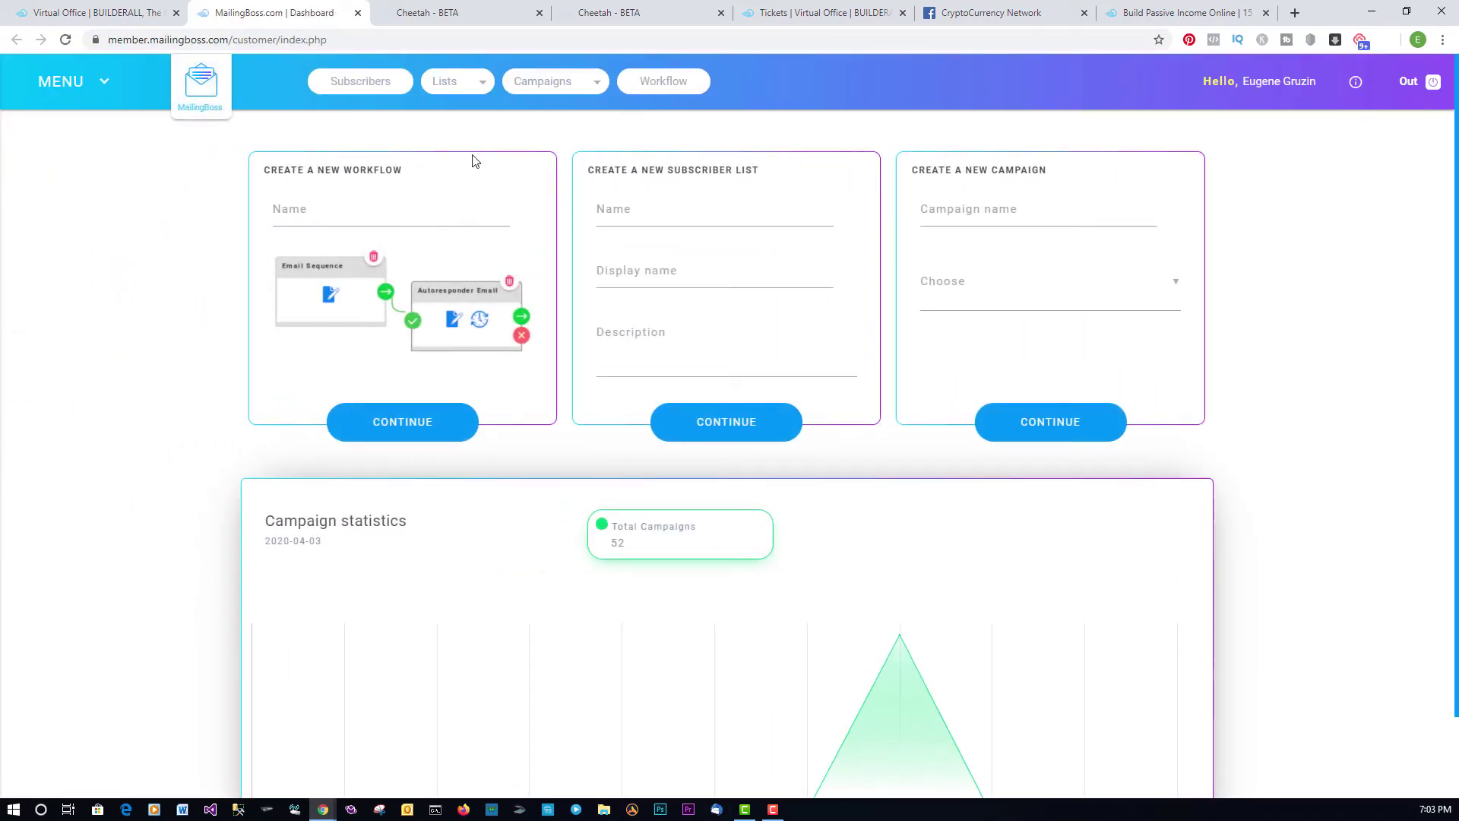
{"action": "left_click", "coordinate": [466, 90]}
{"action": "left_click", "coordinate": [440, 92]}
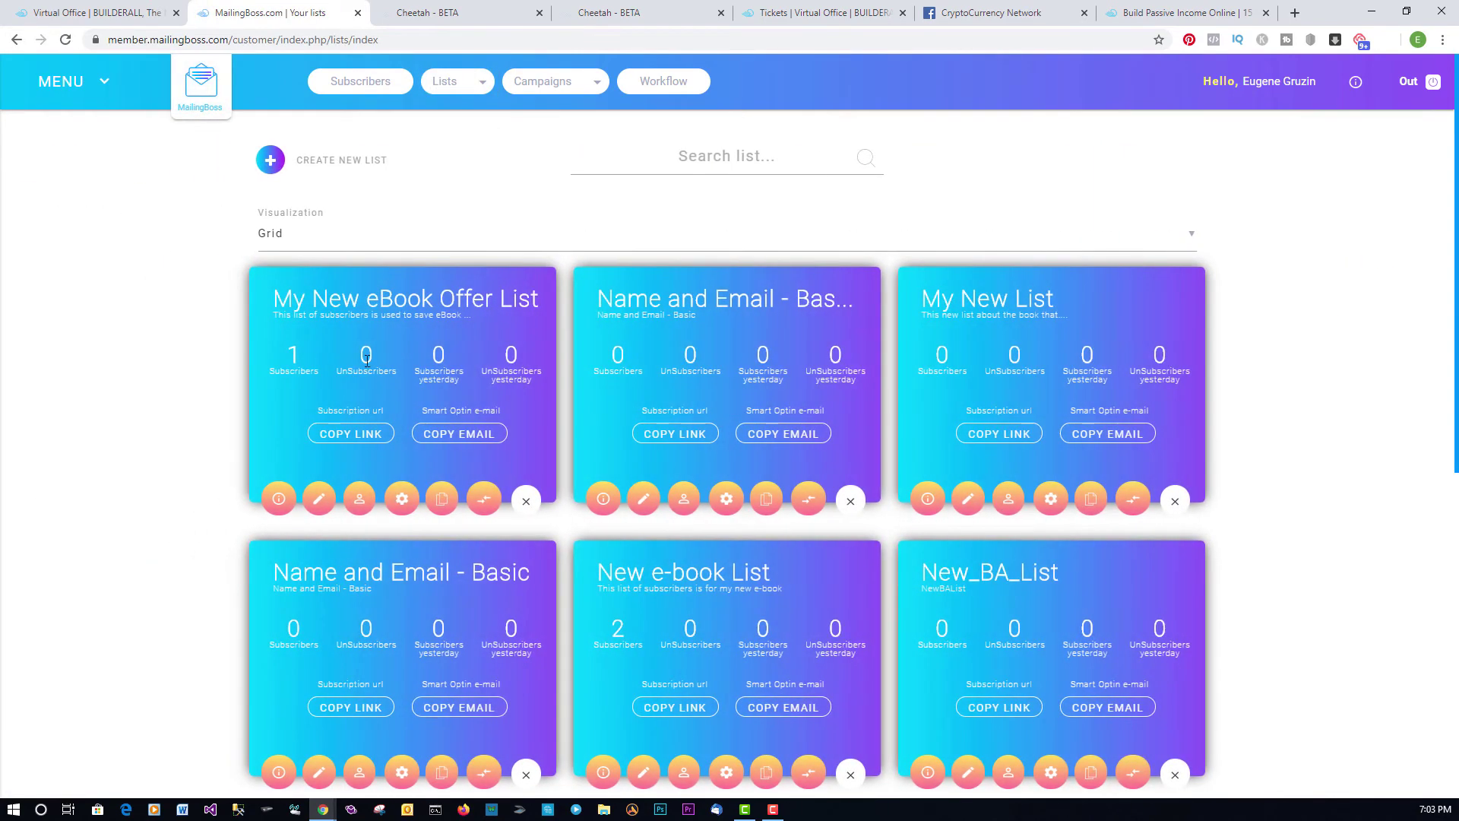
- Look through the subscriber lists and open New e-book List for editing
{"action": "scroll", "coordinate": [379, 362], "scroll_direction": "down", "scroll_amount": 4}
{"action": "scroll", "coordinate": [406, 363], "scroll_direction": "down", "scroll_amount": 2}
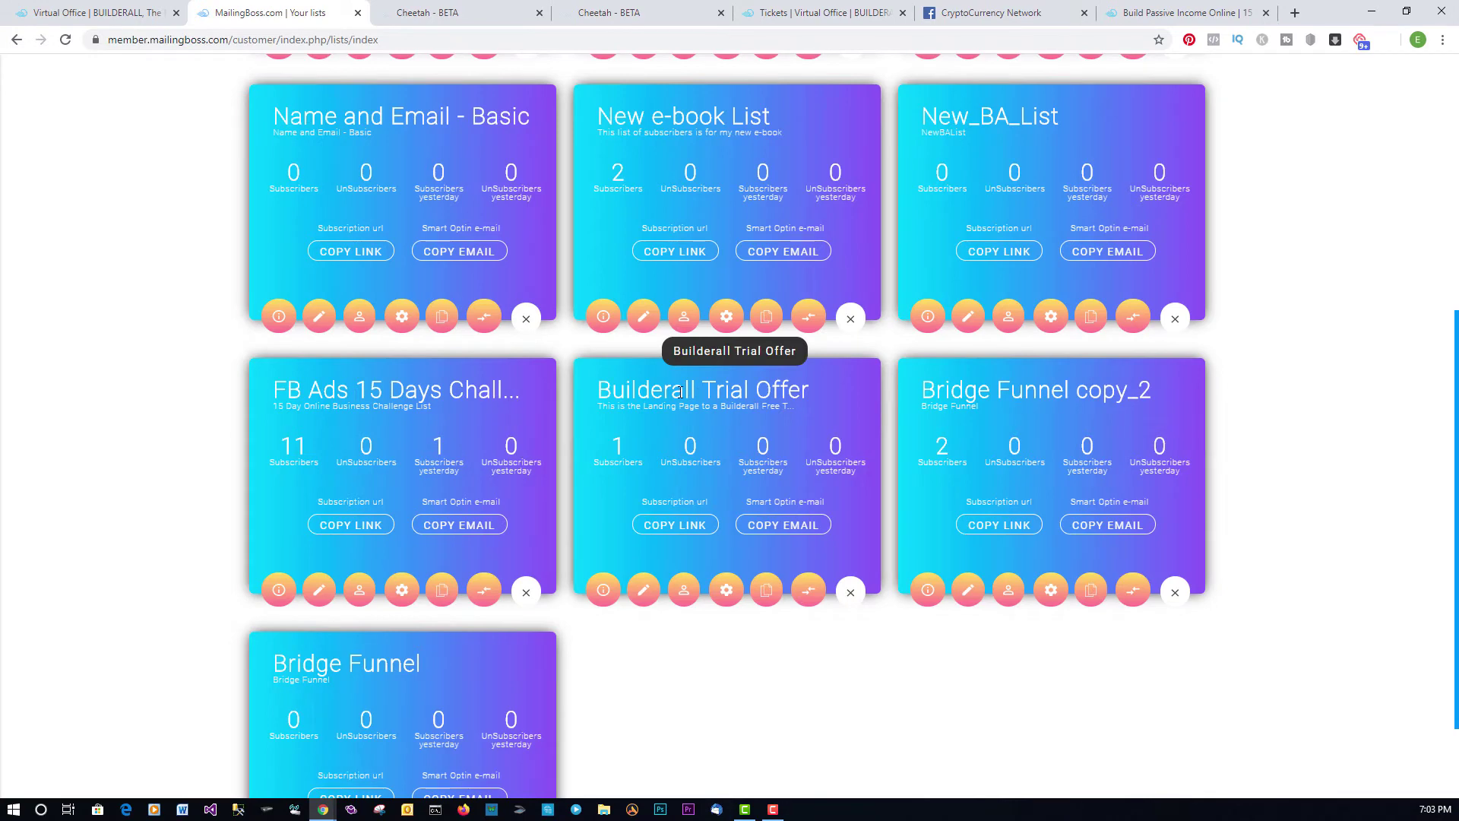
{"action": "scroll", "coordinate": [456, 539], "scroll_direction": "down", "scroll_amount": 2}
{"action": "scroll", "coordinate": [388, 547], "scroll_direction": "up", "scroll_amount": 2}
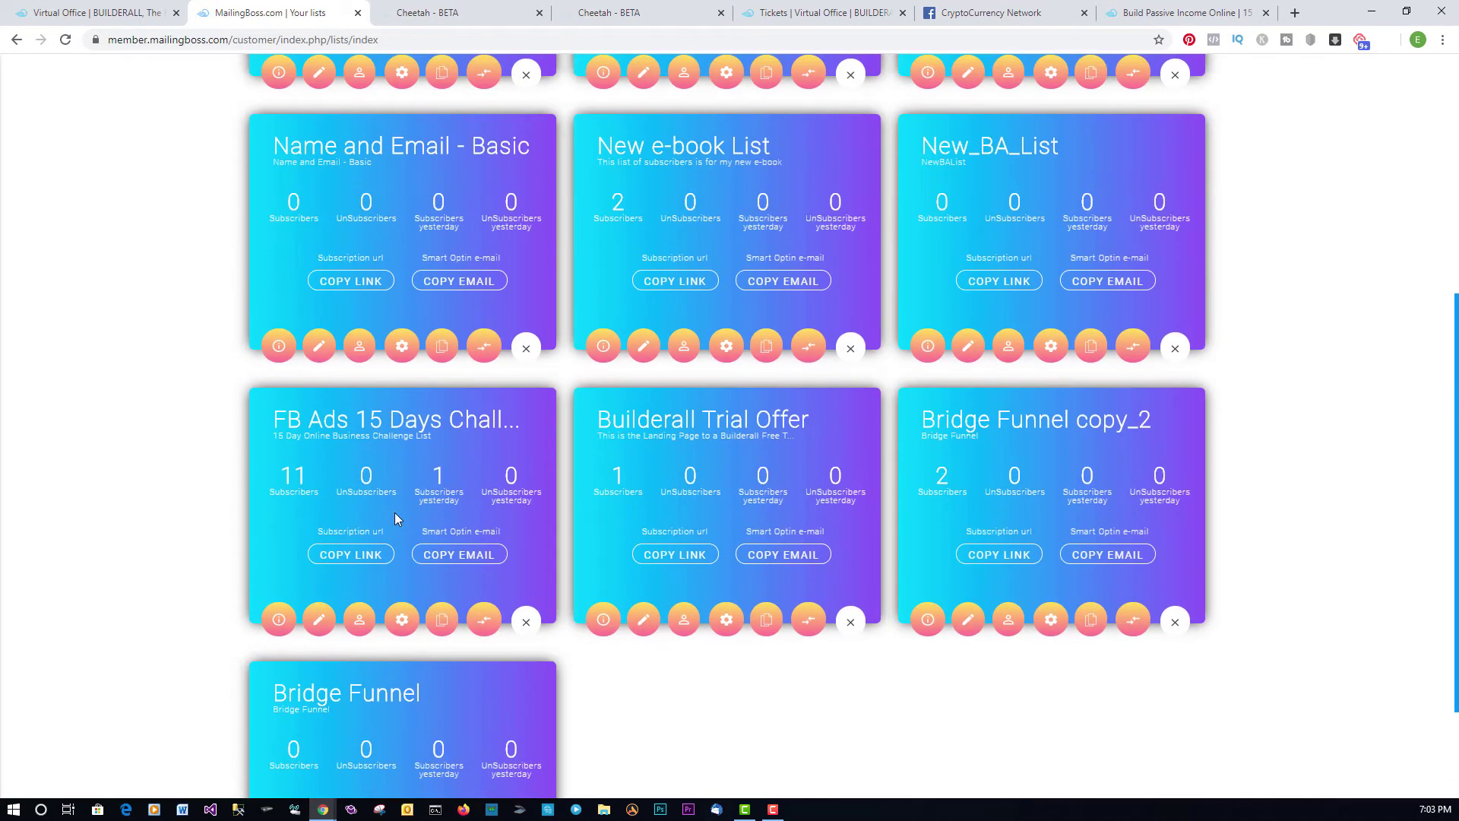
{"action": "left_click", "coordinate": [643, 350]}
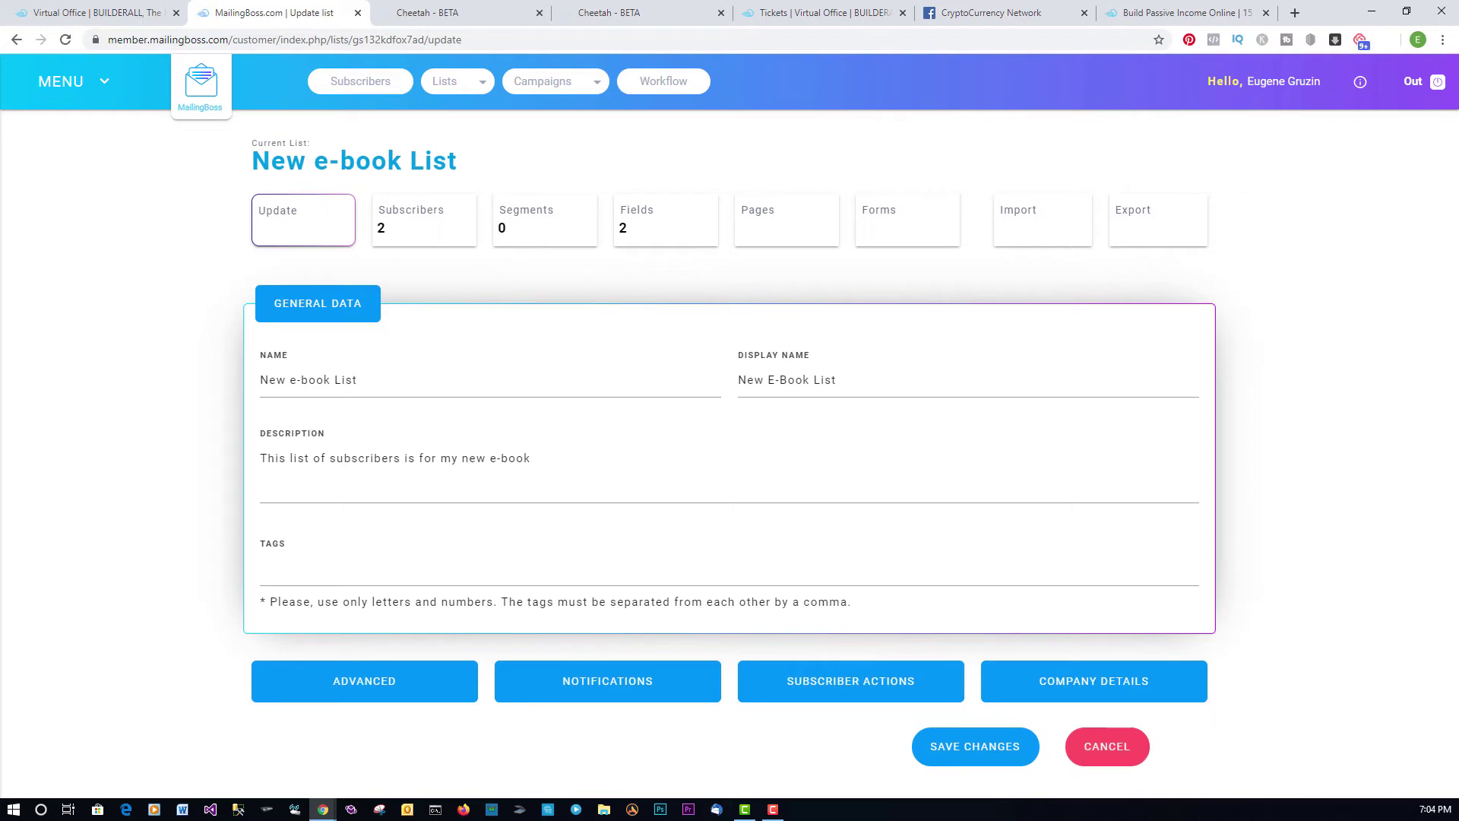
- Open the fields of New e-book List and review the Email and First Name text fields
{"action": "left_click", "coordinate": [636, 230]}
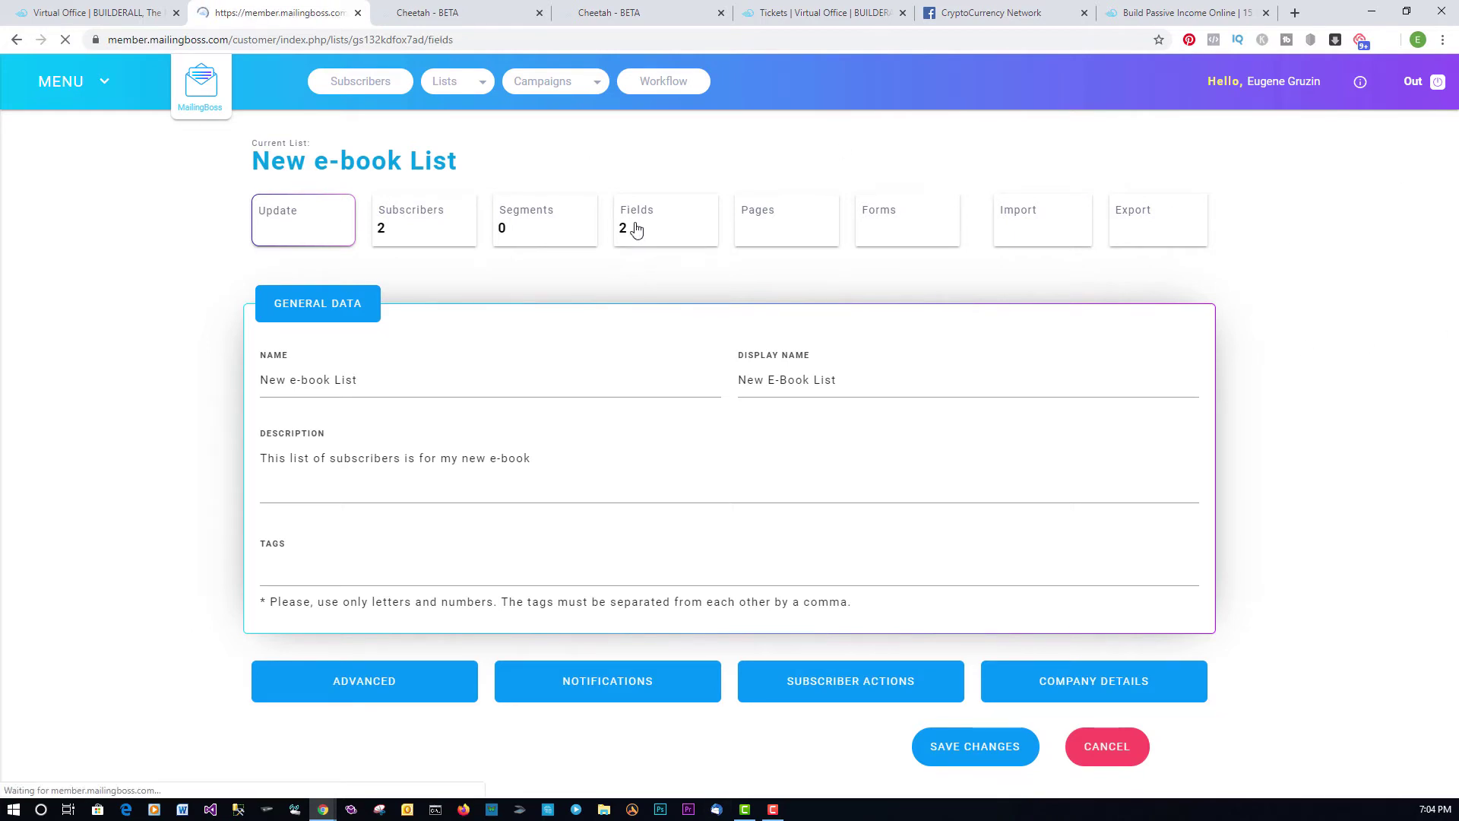
{"action": "scroll", "coordinate": [1294, 349], "scroll_direction": "down", "scroll_amount": 2}
{"action": "scroll", "coordinate": [1294, 349], "scroll_direction": "down", "scroll_amount": 1}
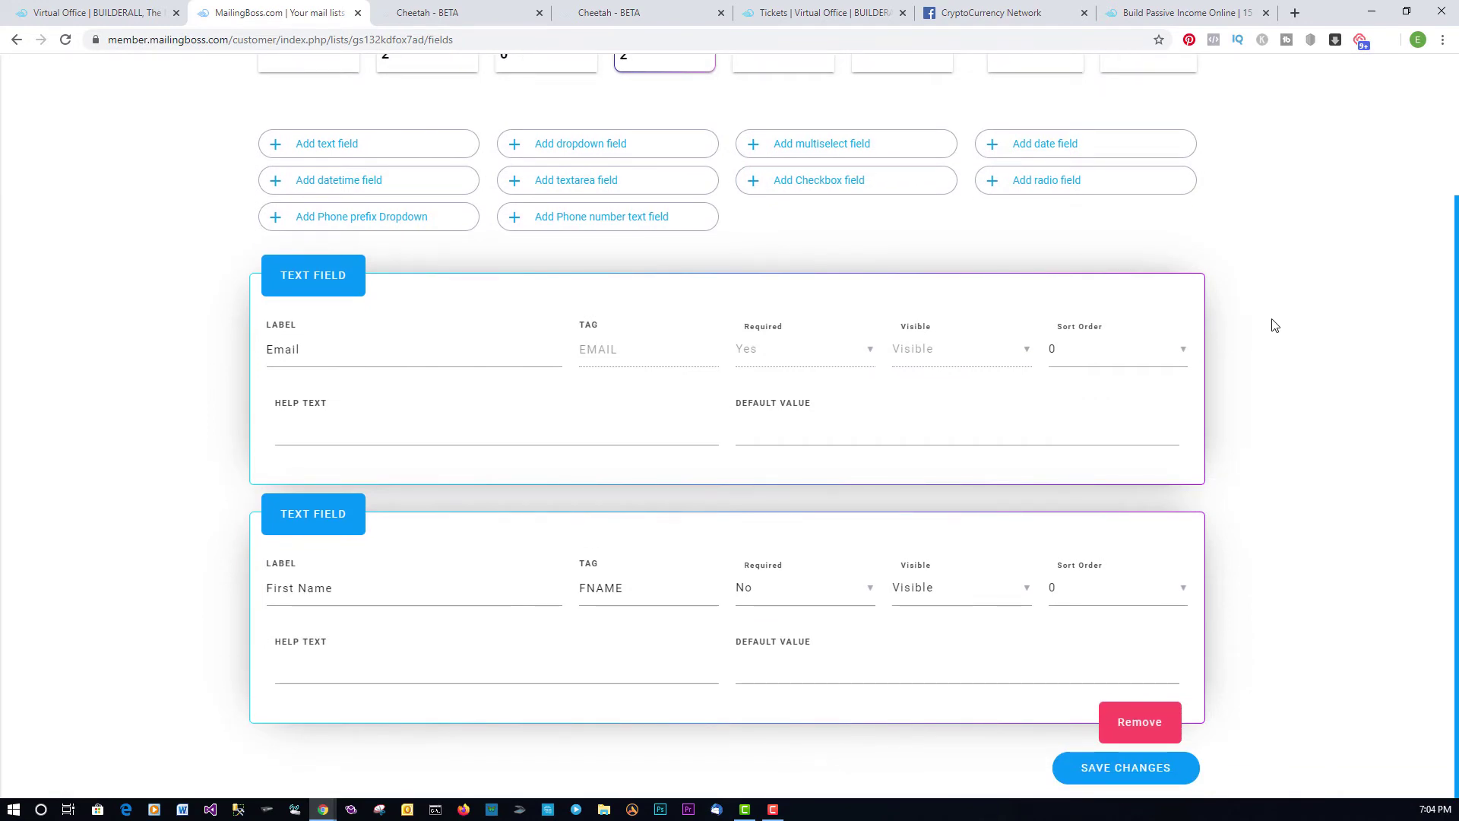
{"action": "scroll", "coordinate": [822, 140], "scroll_direction": "up", "scroll_amount": 3}
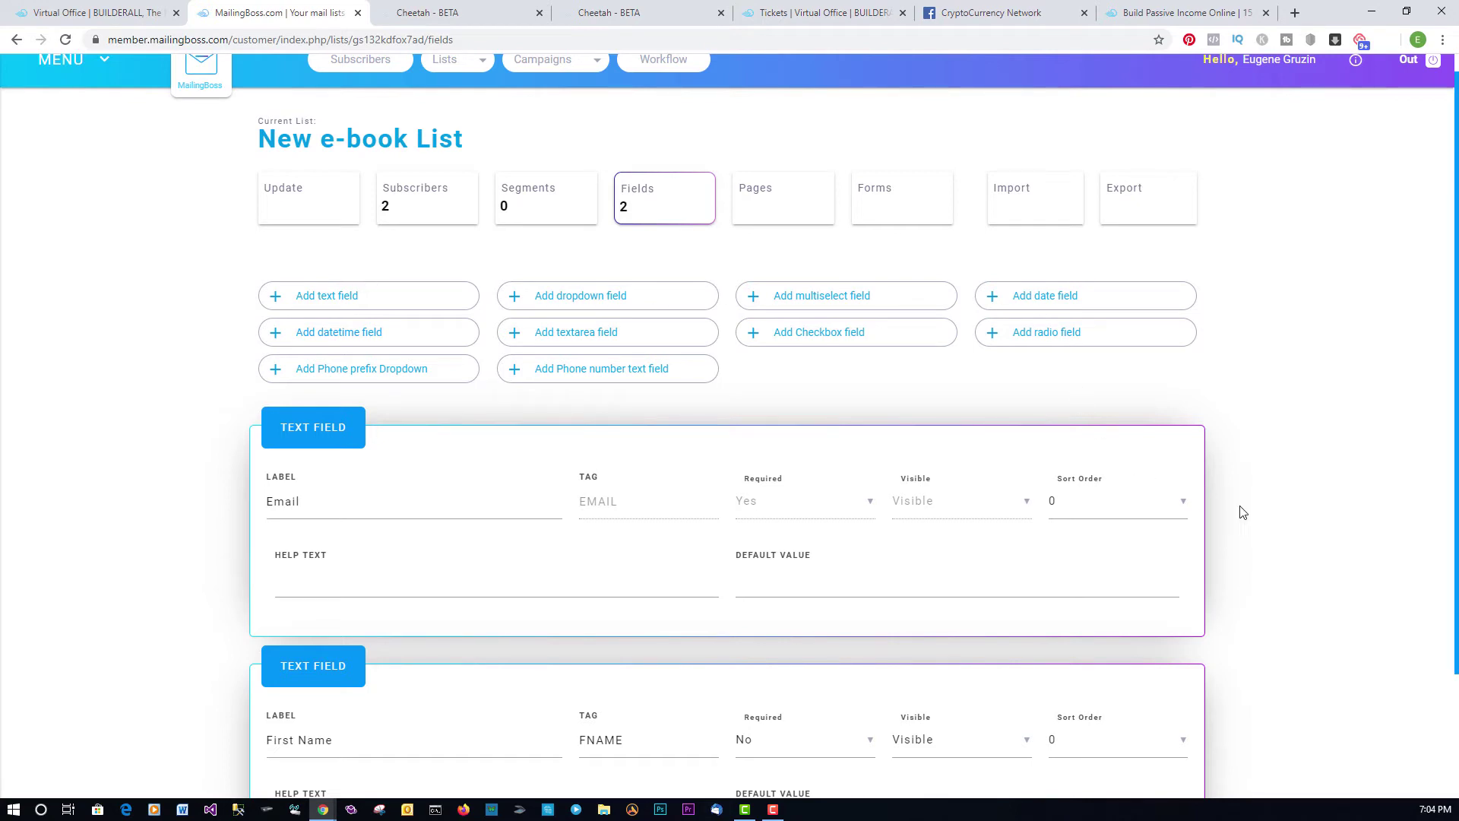
{"action": "scroll", "coordinate": [1280, 528], "scroll_direction": "down", "scroll_amount": 3}
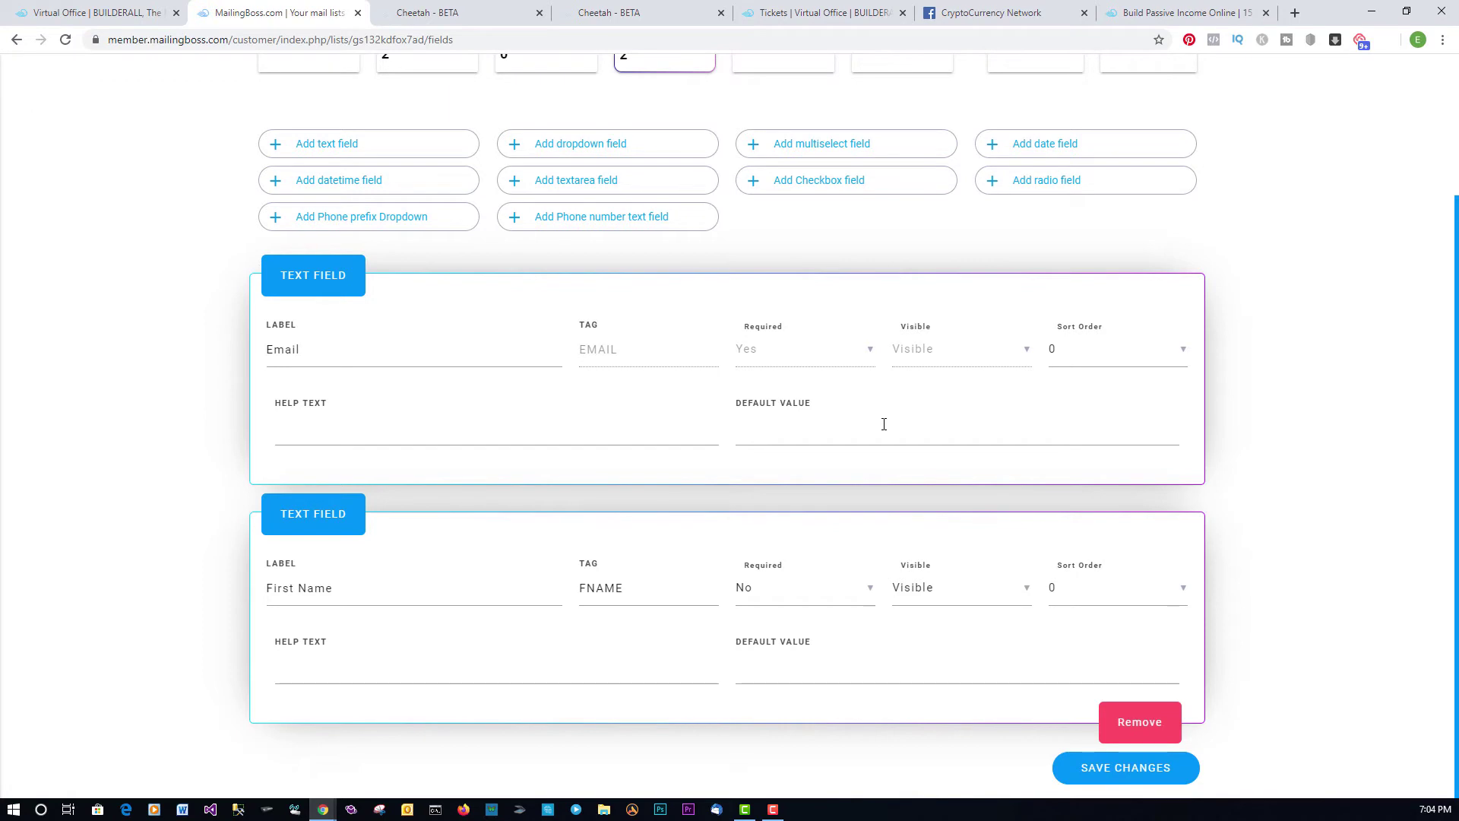
{"action": "scroll", "coordinate": [897, 427], "scroll_direction": "up", "scroll_amount": 3}
{"action": "scroll", "coordinate": [906, 430], "scroll_direction": "down", "scroll_amount": 2}
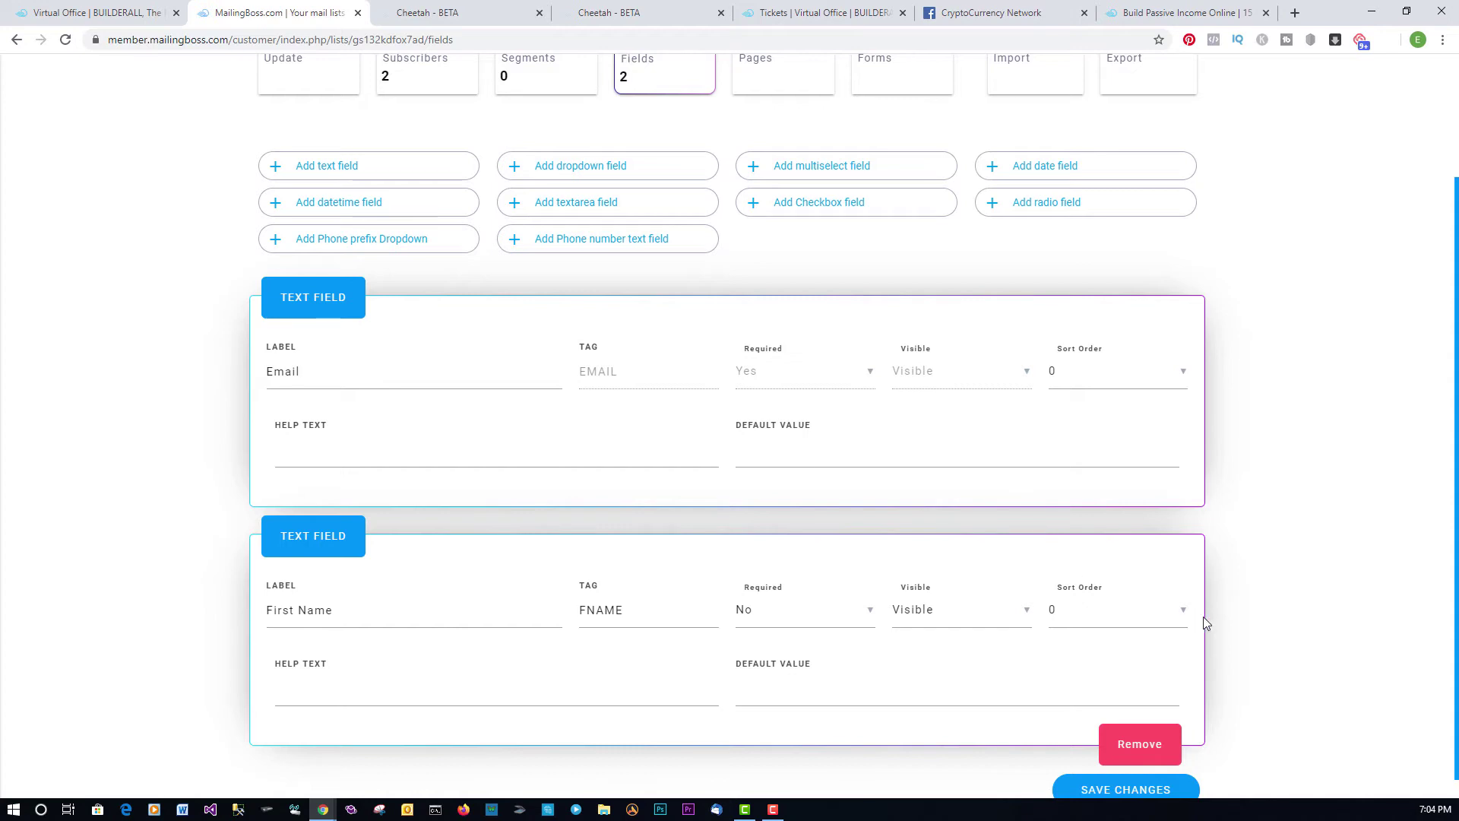
- Set the Email field's sort order to 1 and save the list's field changes
{"action": "left_click", "coordinate": [1181, 615]}
{"action": "left_click", "coordinate": [1236, 632]}
{"action": "left_click", "coordinate": [1178, 372]}
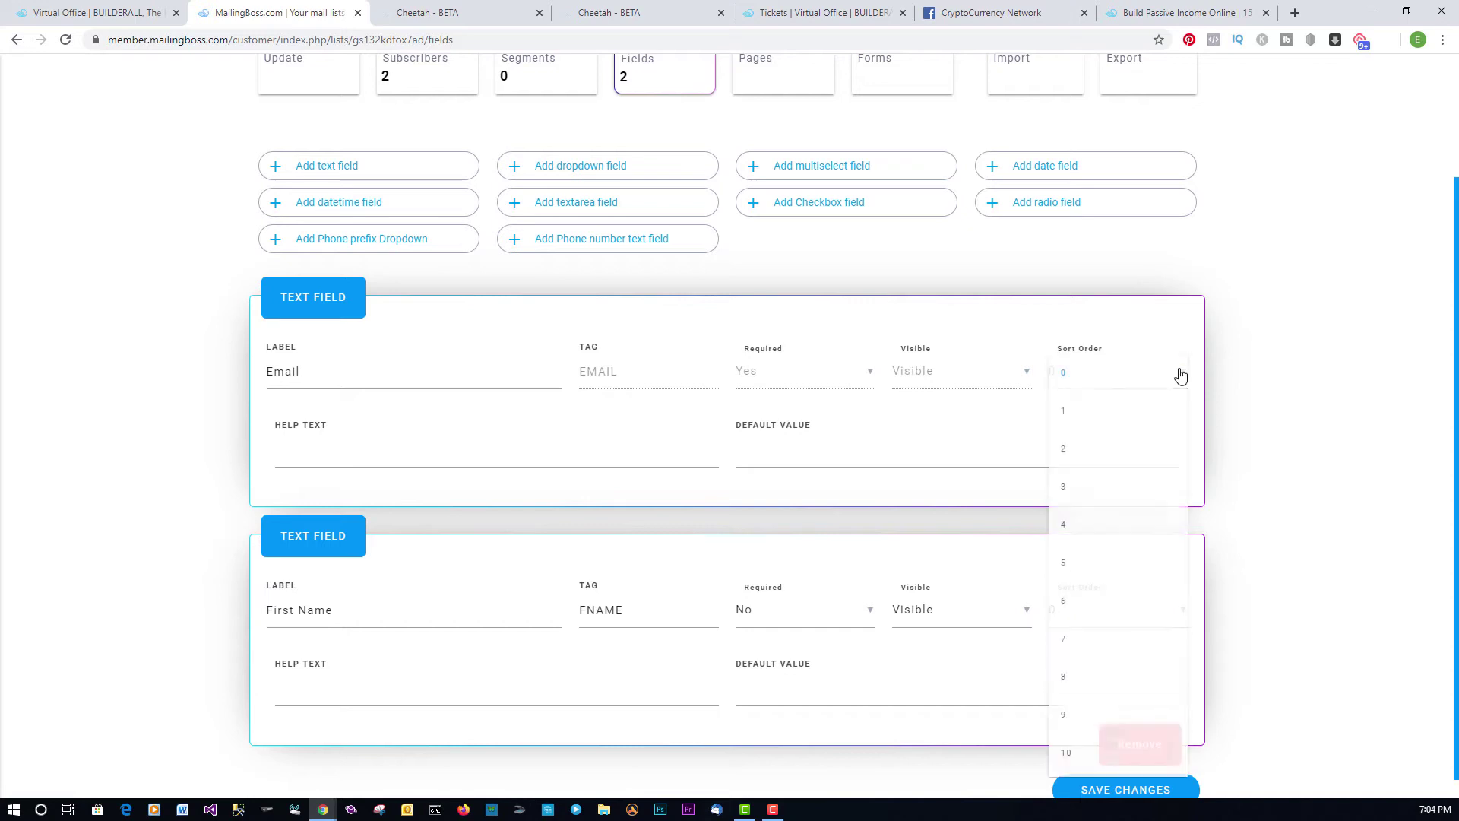
{"action": "left_click", "coordinate": [1082, 413]}
{"action": "scroll", "coordinate": [1241, 772], "scroll_direction": "down", "scroll_amount": 1}
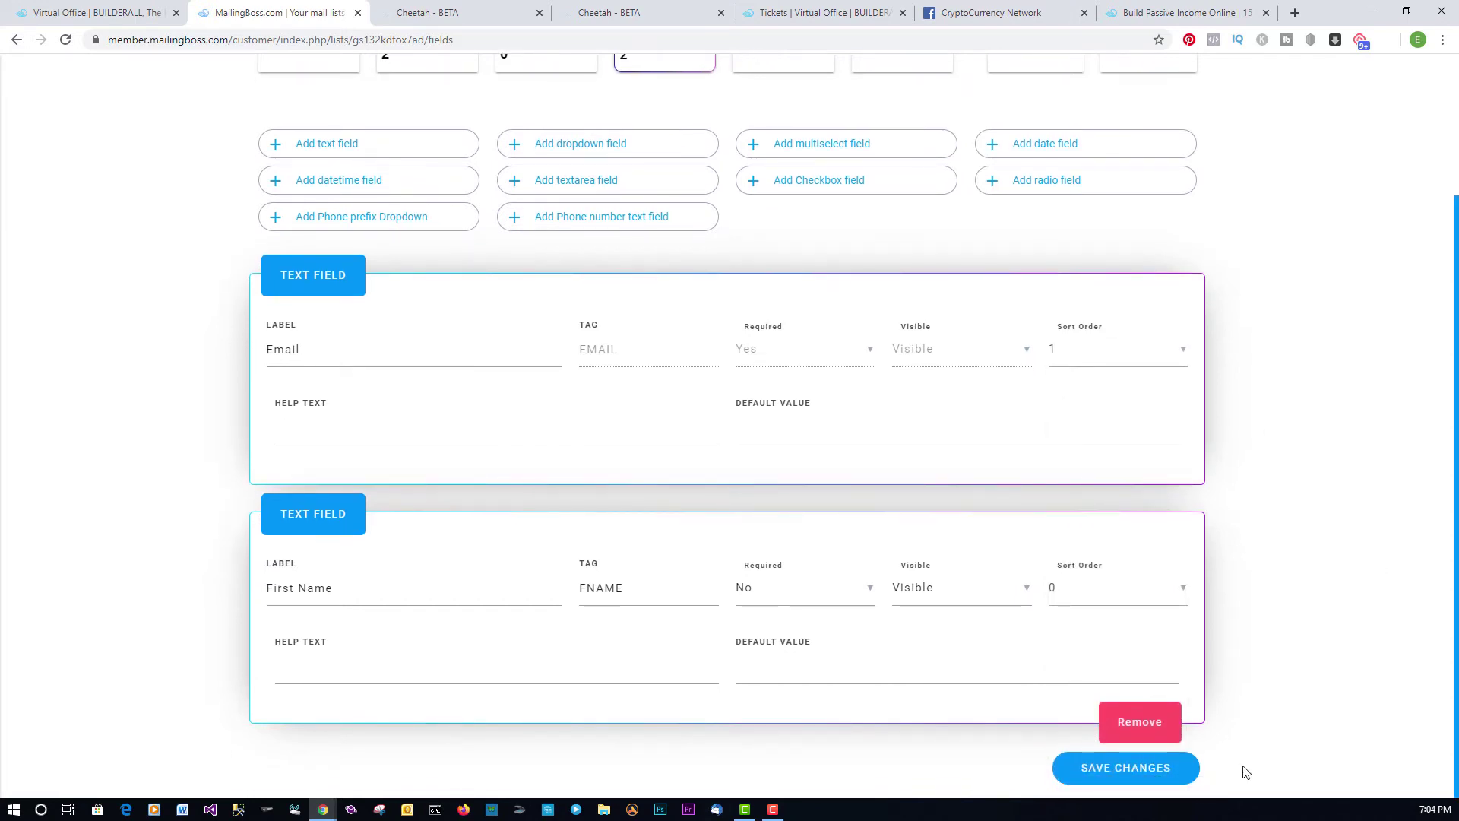
{"action": "left_click", "coordinate": [1156, 773]}
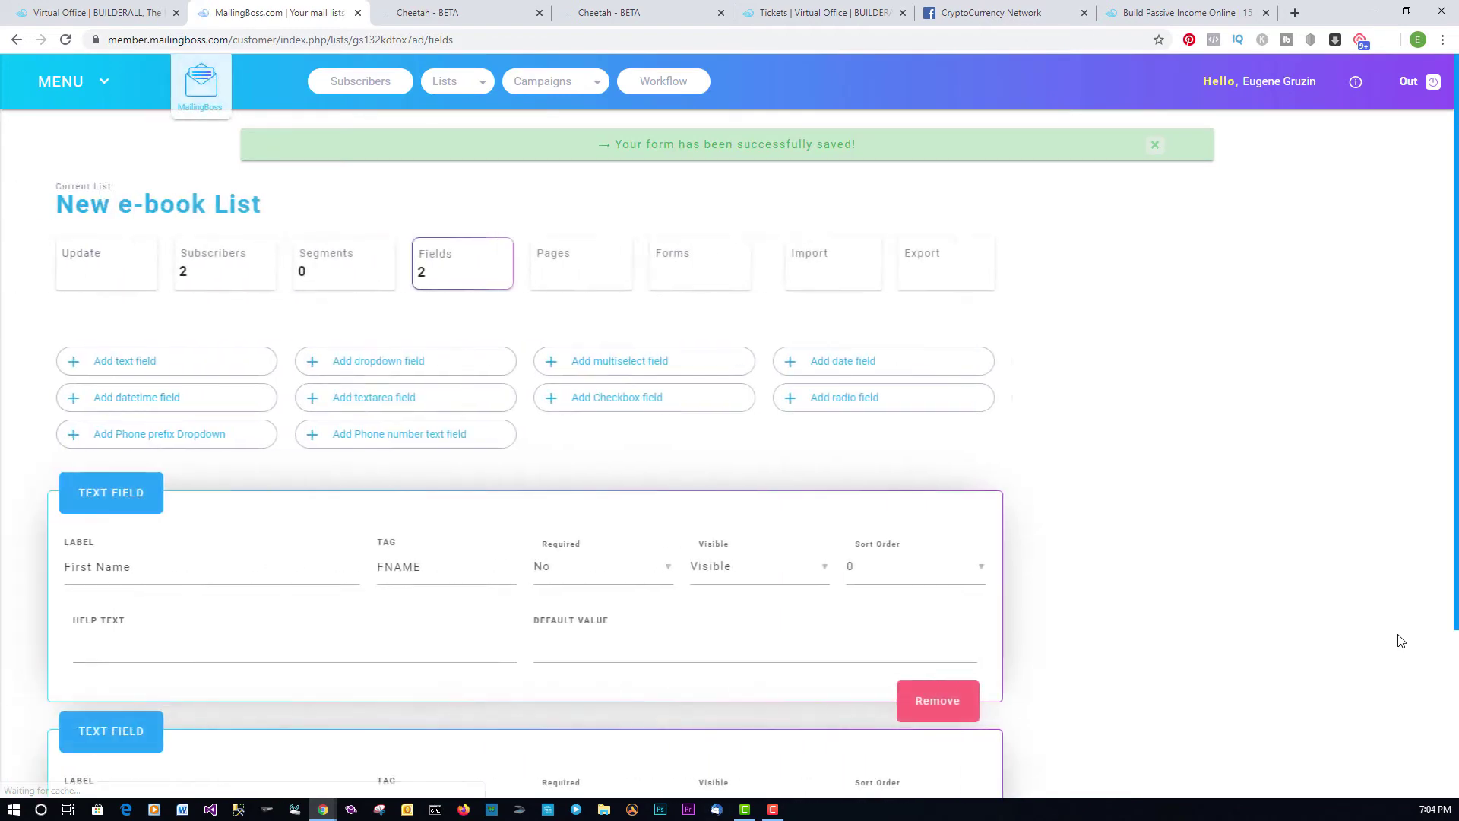
{"action": "scroll", "coordinate": [1381, 625], "scroll_direction": "down", "scroll_amount": 3}
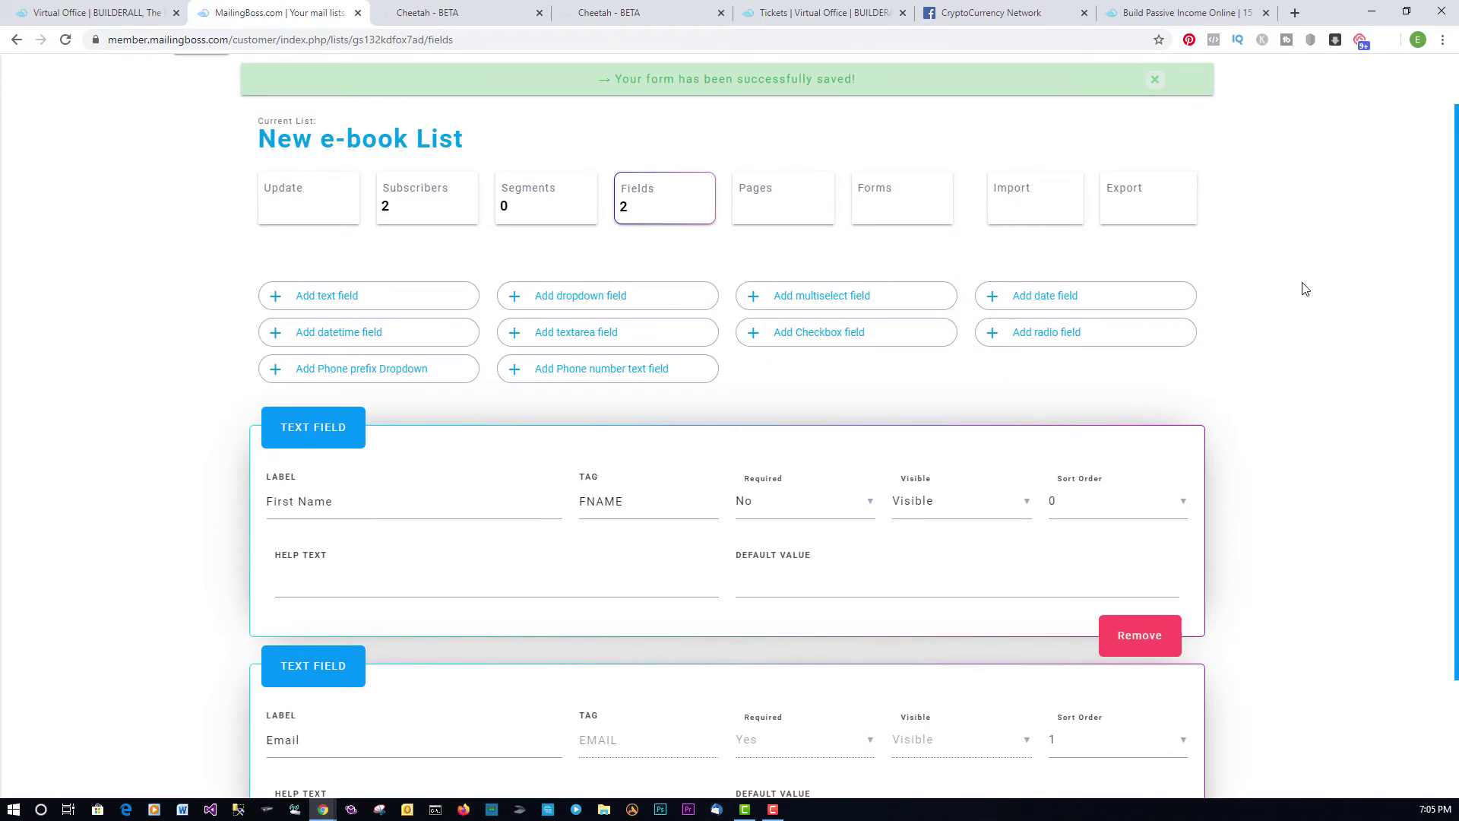
{"action": "scroll", "coordinate": [1314, 282], "scroll_direction": "up", "scroll_amount": 1}
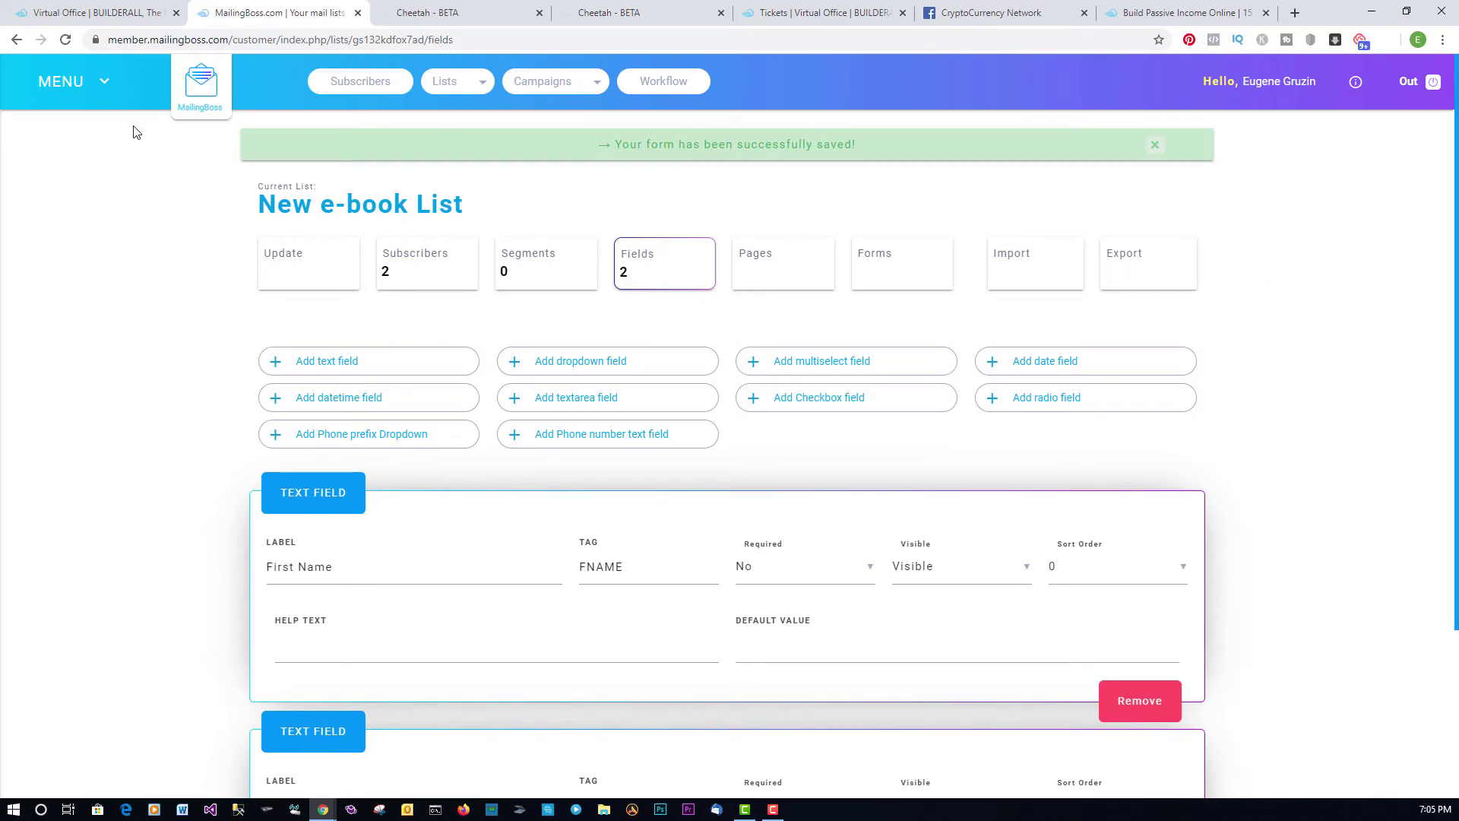
{"action": "left_click", "coordinate": [106, 93]}
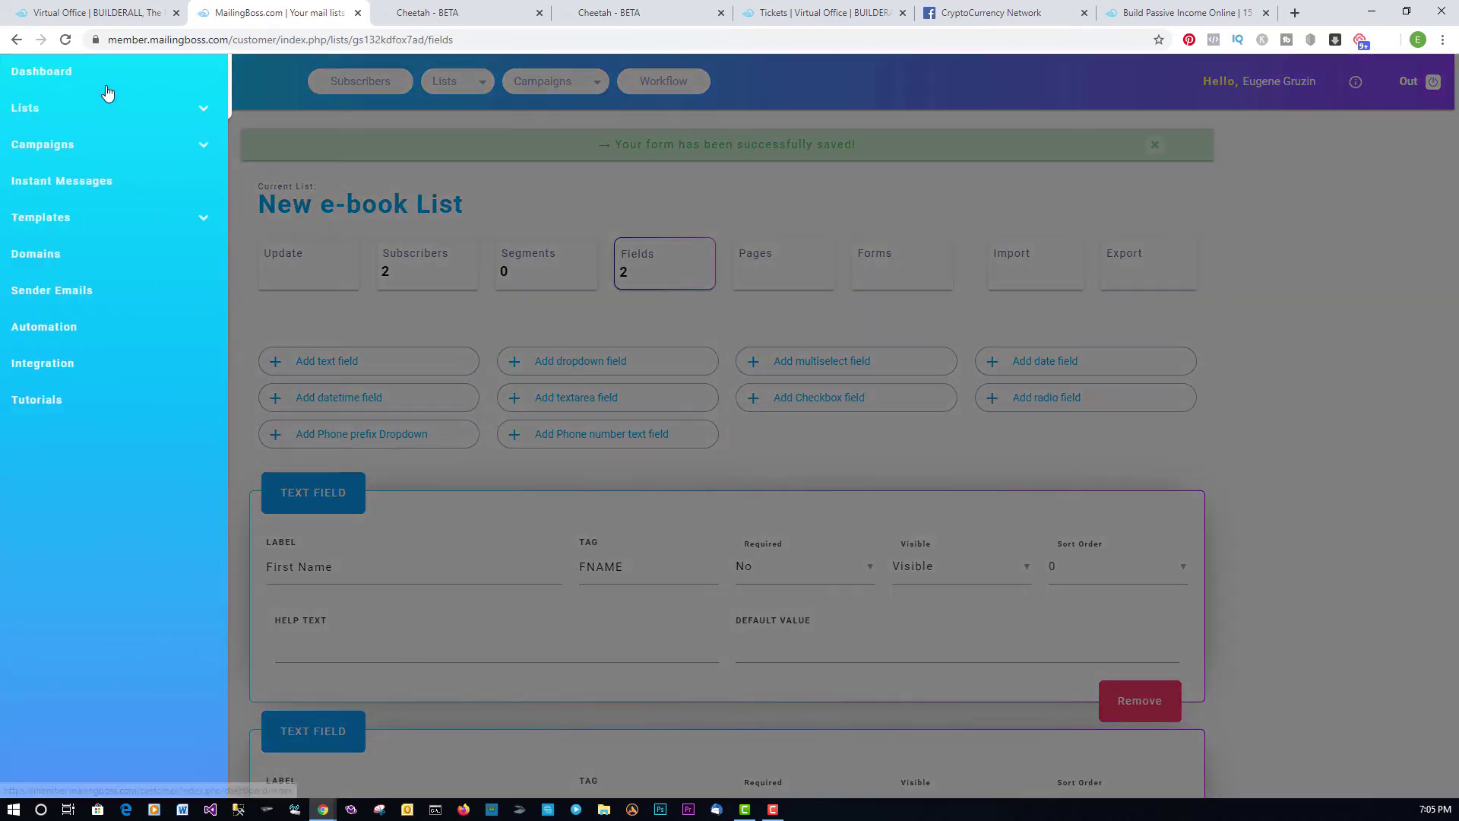
{"action": "left_click", "coordinate": [860, 82]}
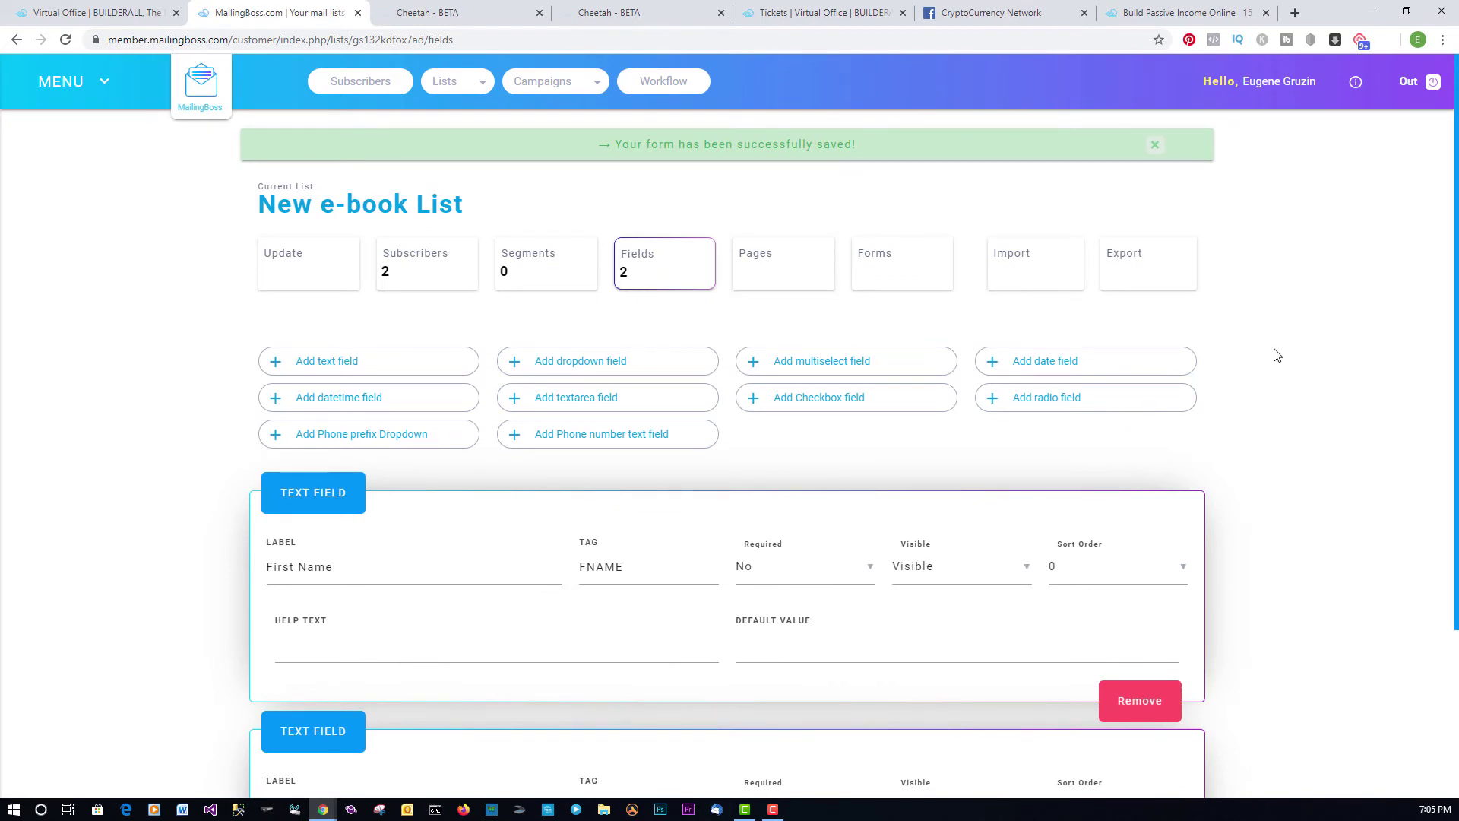
- Try to change New e-book List's opt-in setting to Single opt-in in its advanced update options and save the changes
{"action": "left_click", "coordinate": [286, 275]}
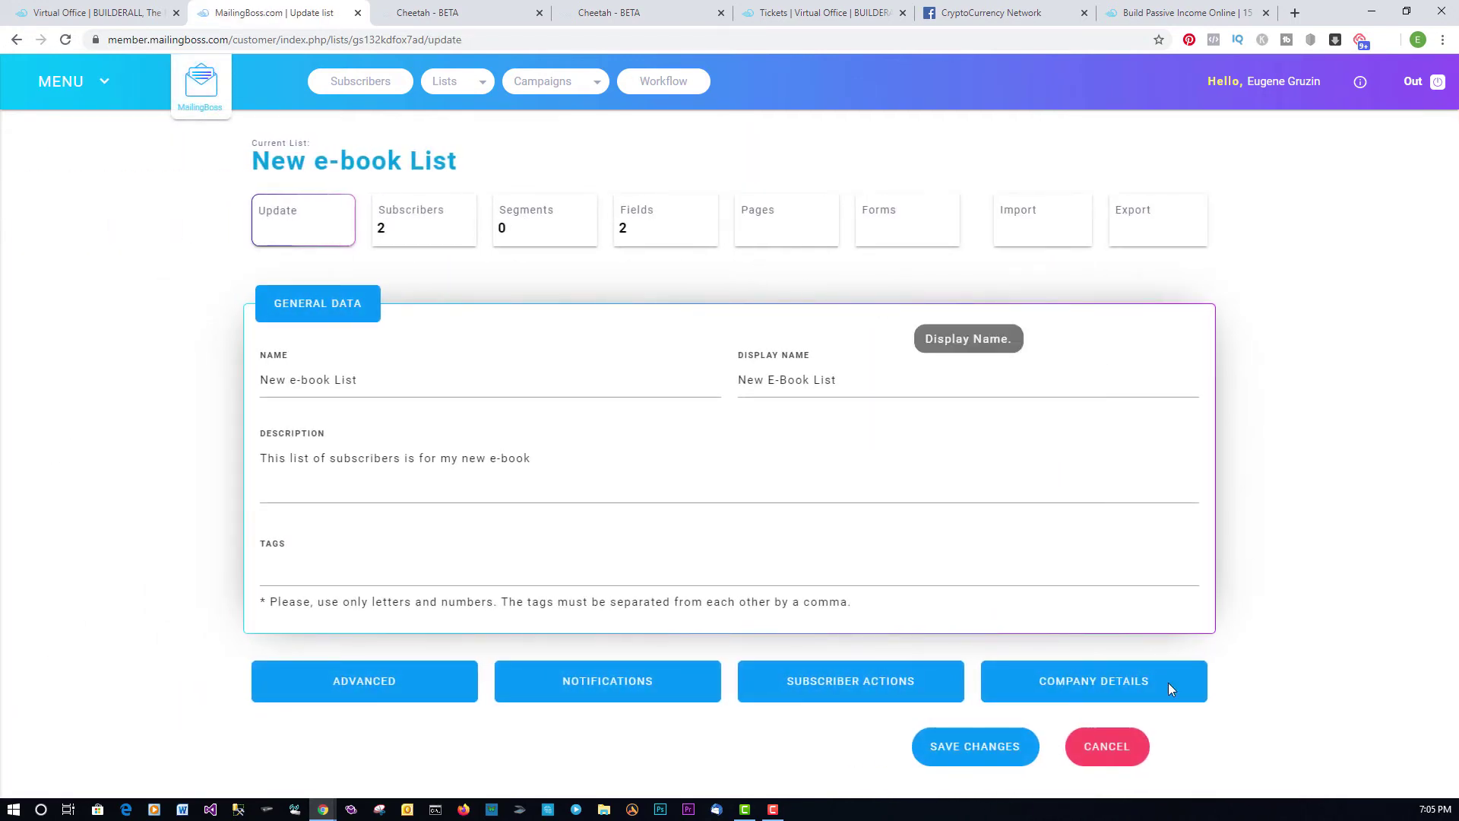
{"action": "left_click", "coordinate": [356, 676]}
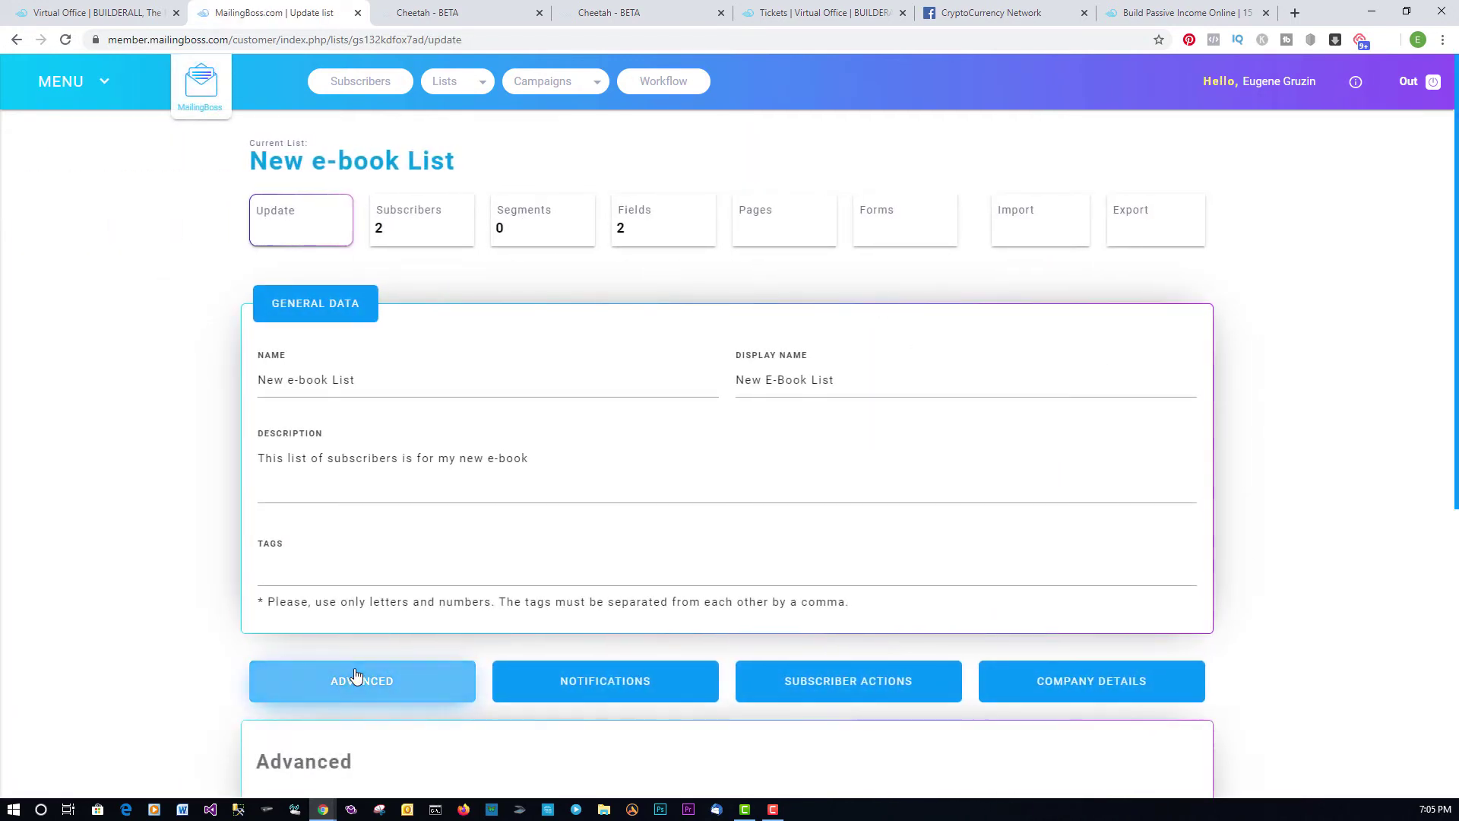
{"action": "scroll", "coordinate": [479, 639], "scroll_direction": "down", "scroll_amount": 6}
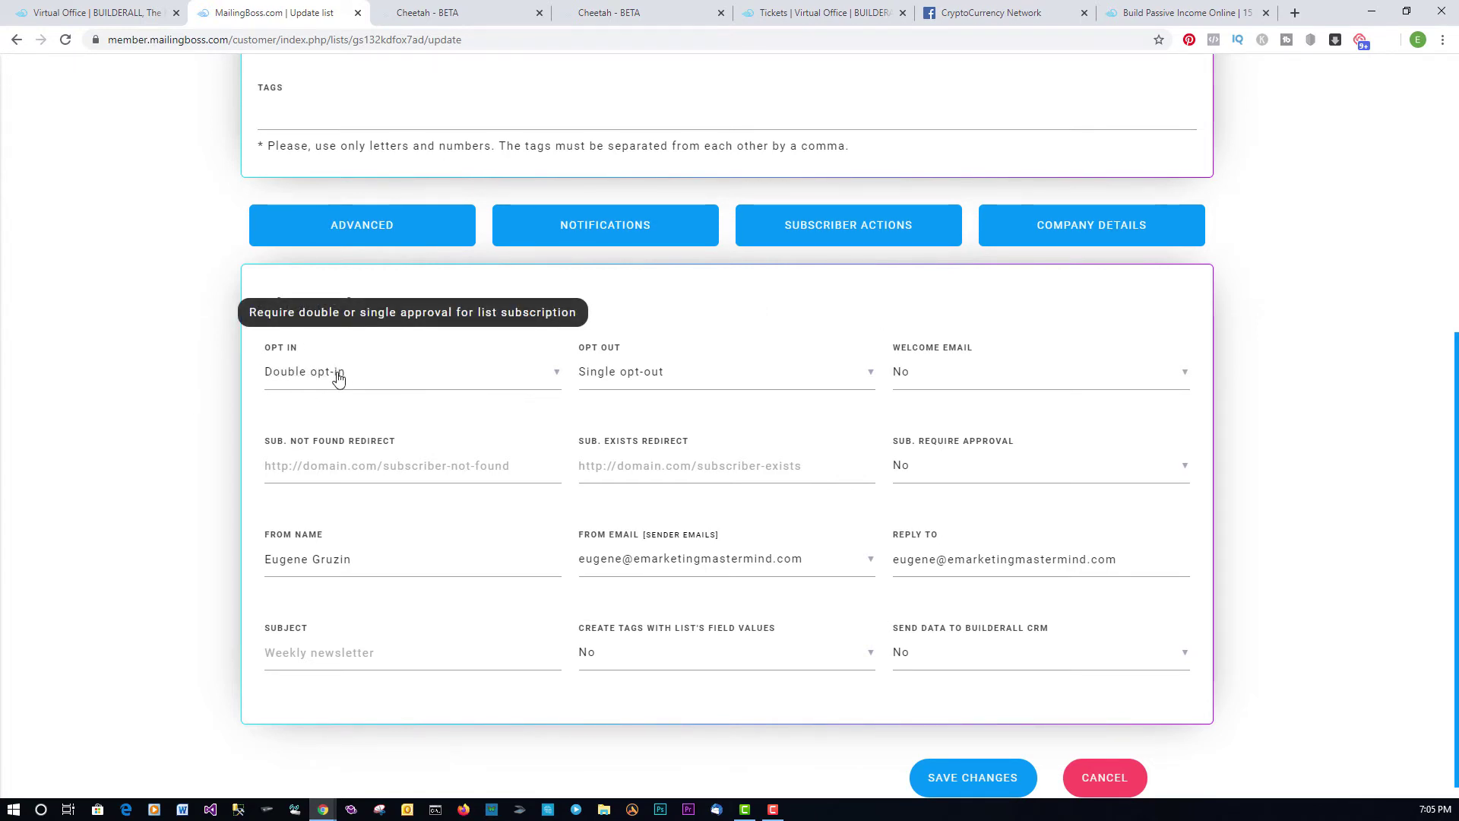
{"action": "left_click", "coordinate": [536, 372]}
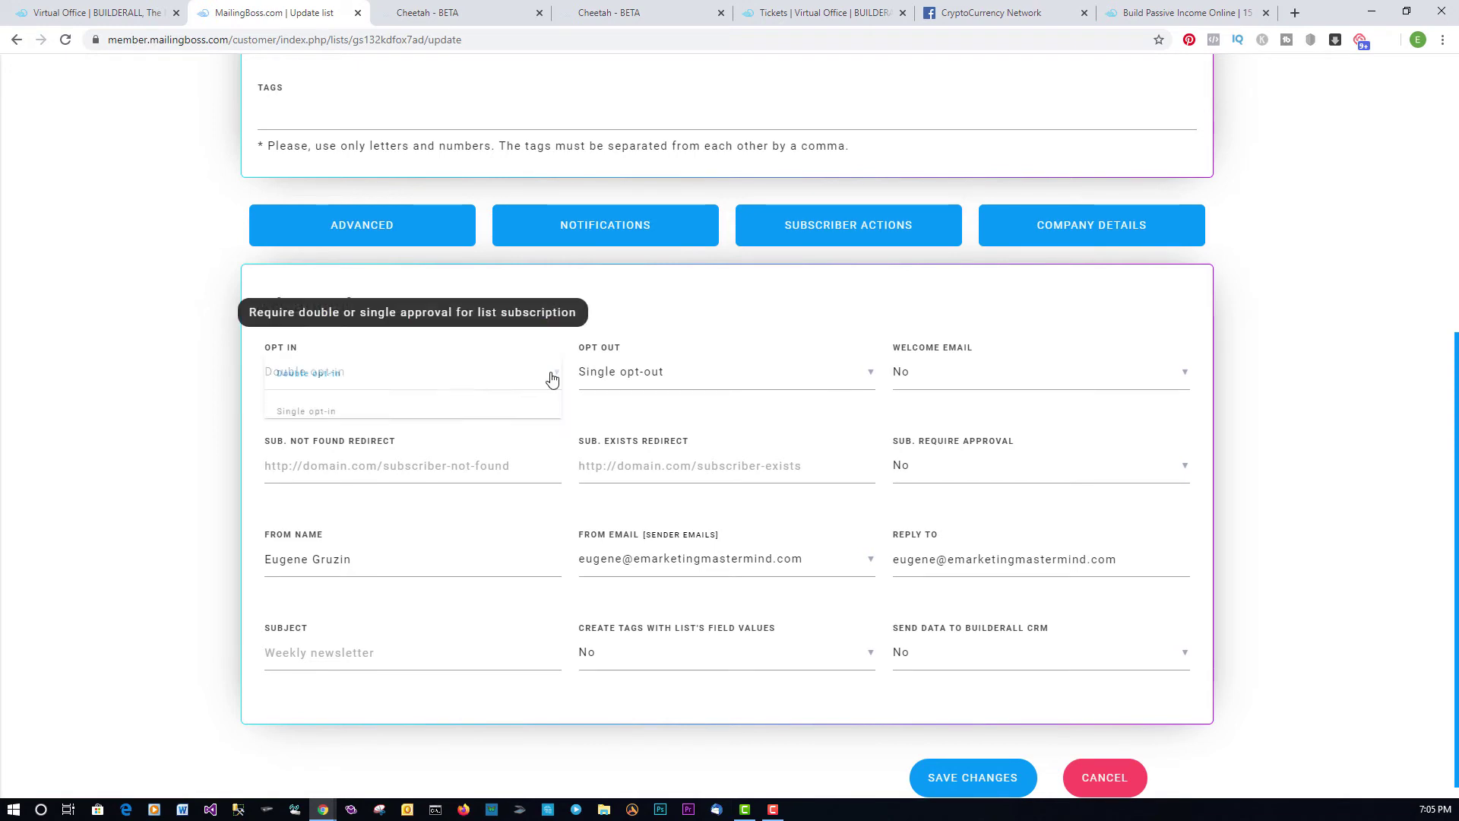
{"action": "left_click", "coordinate": [289, 413]}
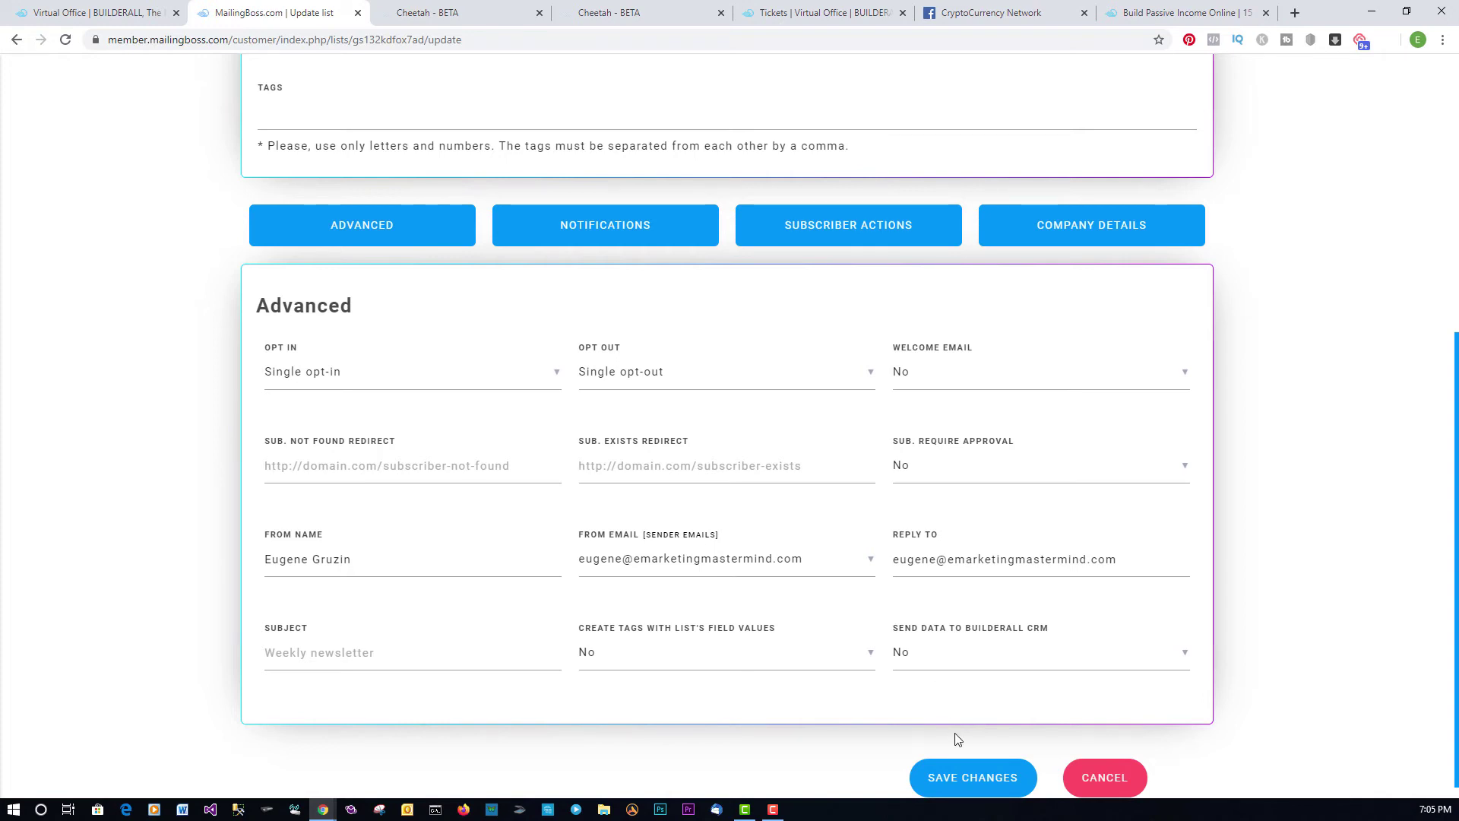
{"action": "left_click", "coordinate": [958, 776]}
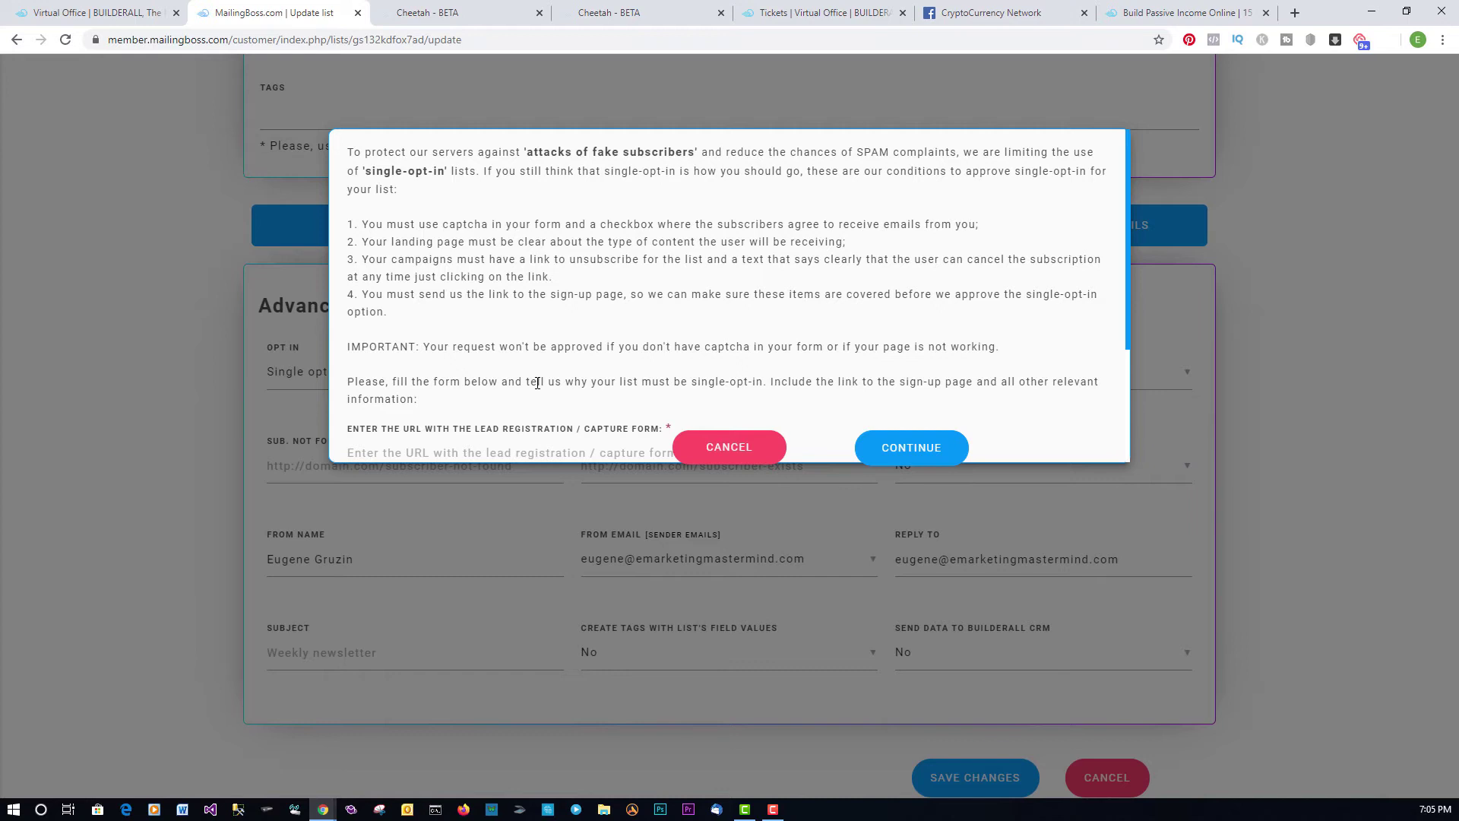
- Read the single opt-in approval conditions and examine the required capture form URL and justification fields
{"action": "scroll", "coordinate": [524, 342], "scroll_direction": "down", "scroll_amount": 3}
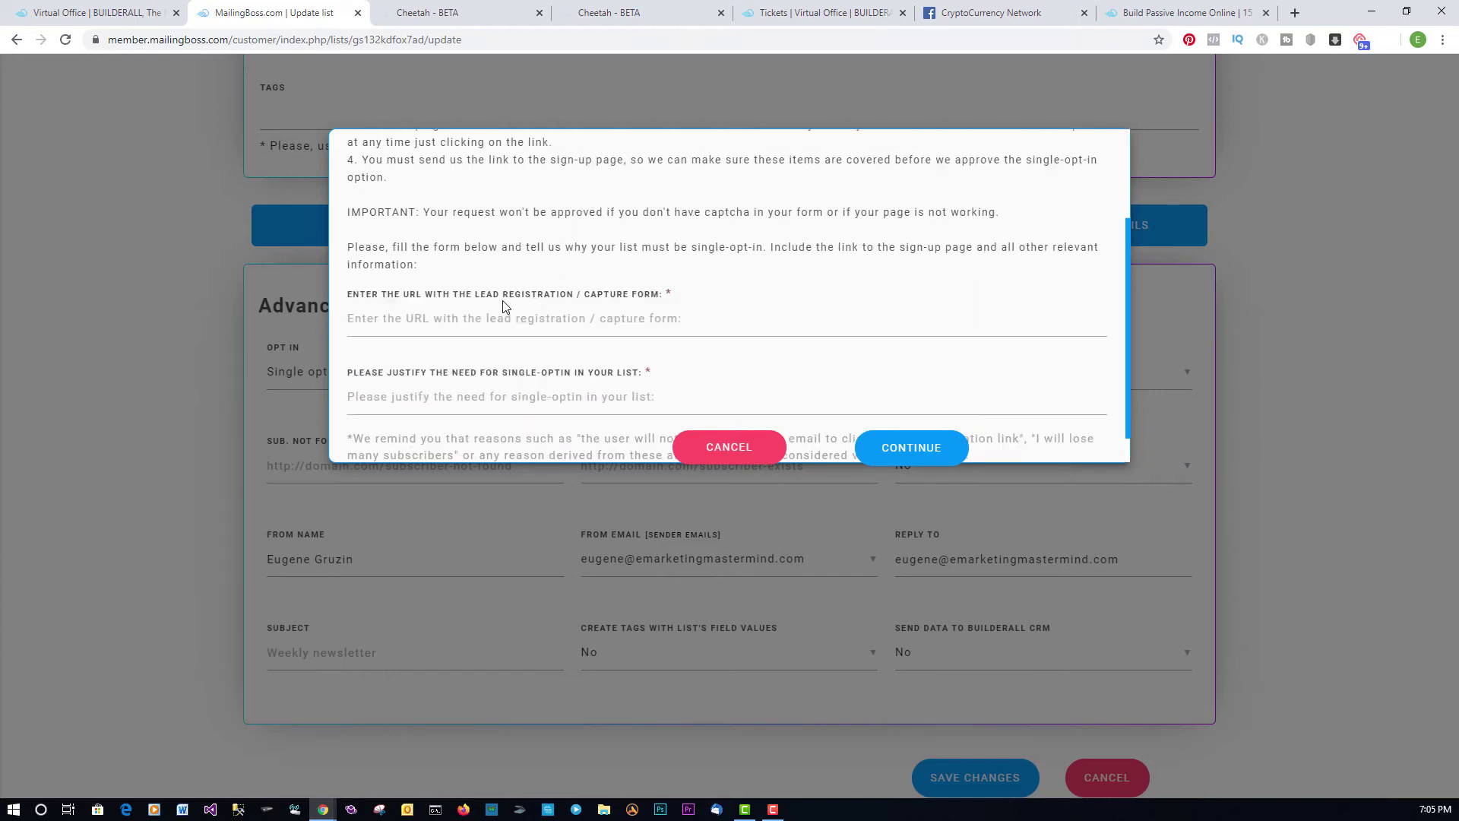
{"action": "scroll", "coordinate": [513, 306], "scroll_direction": "up", "scroll_amount": 3}
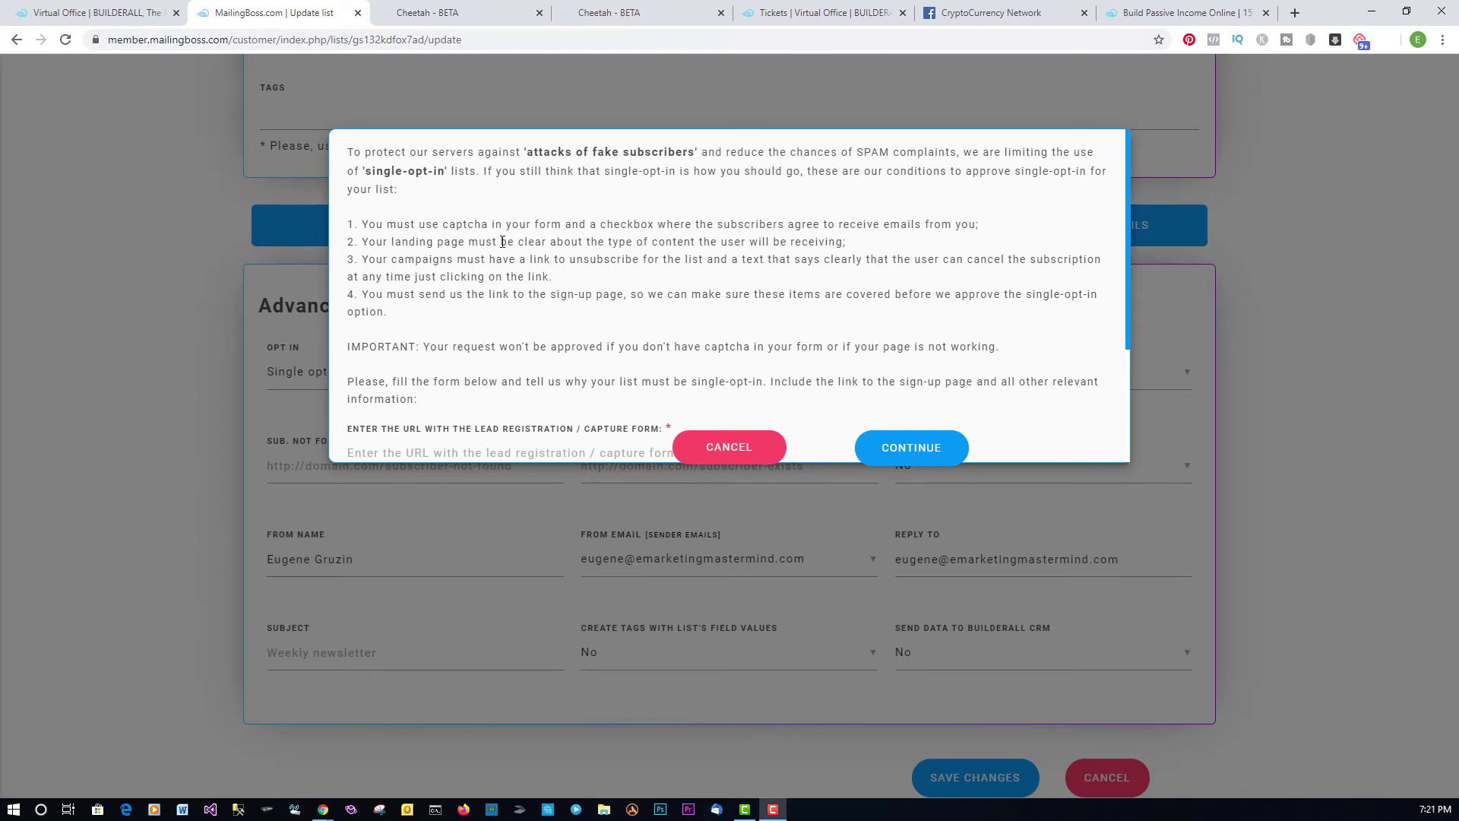
{"action": "scroll", "coordinate": [503, 266], "scroll_direction": "down", "scroll_amount": 2}
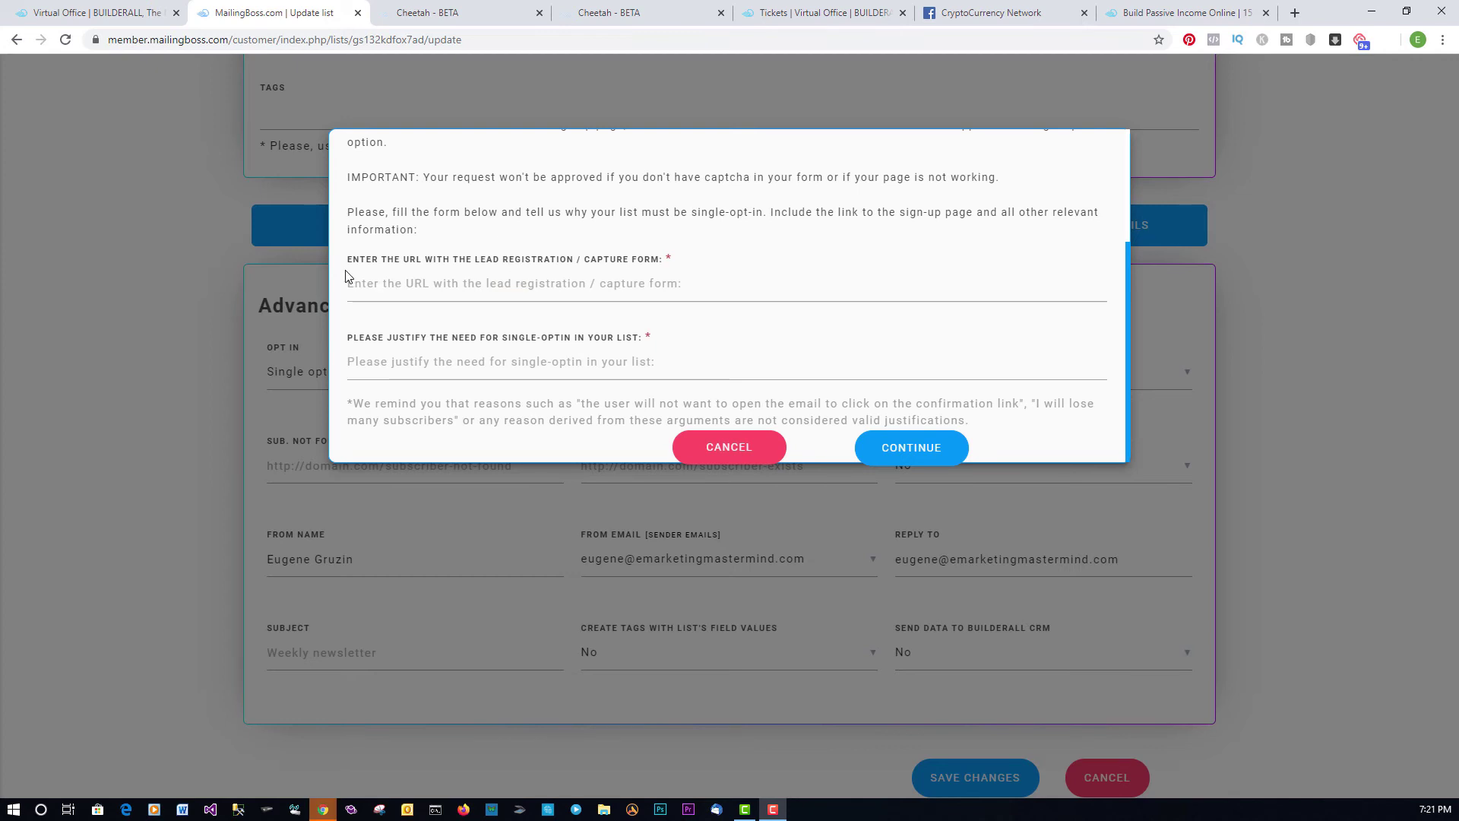
{"action": "left_click_drag", "start_coordinate": [345, 262], "coordinate": [467, 378]}
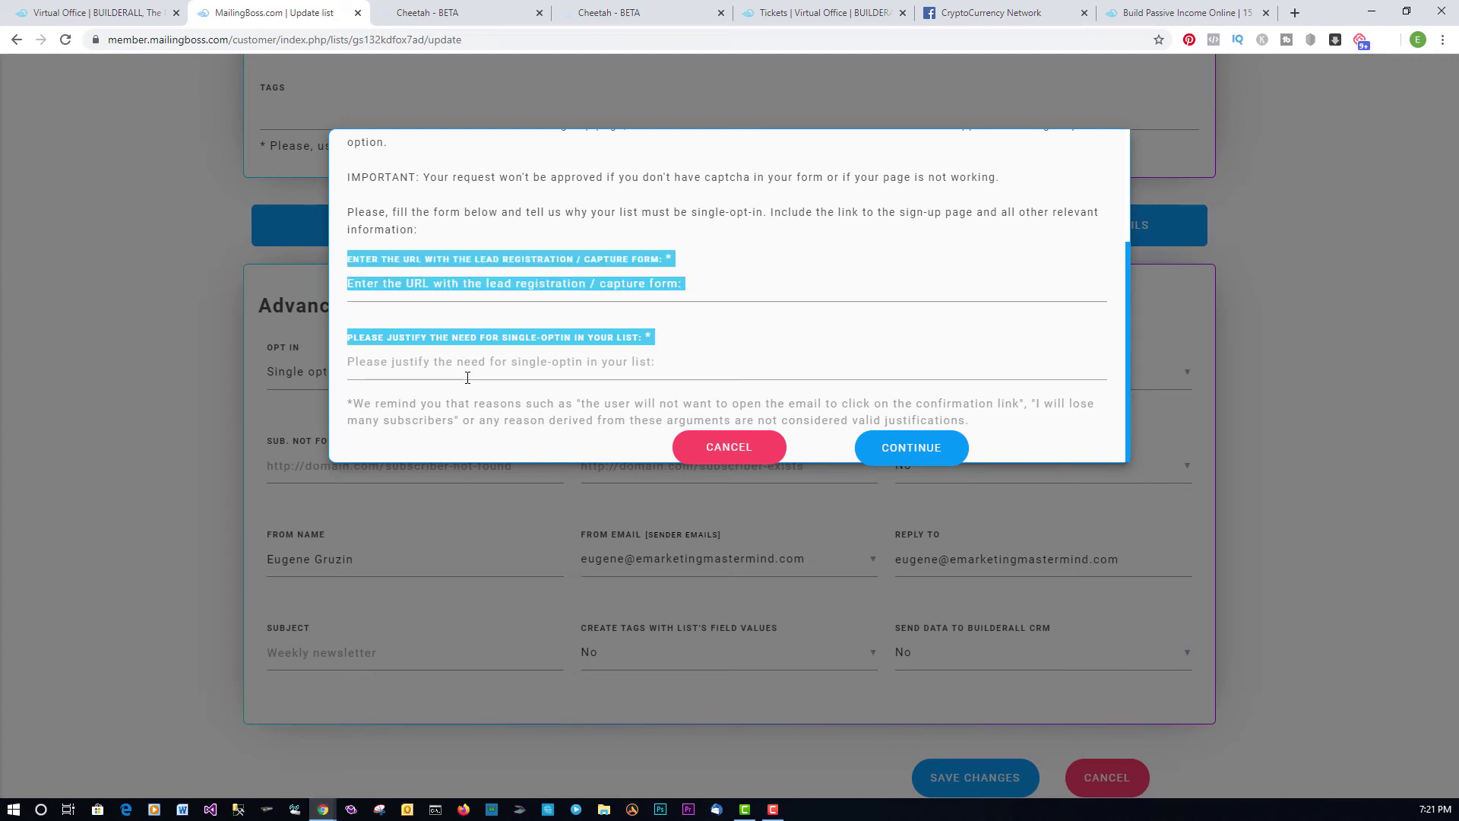
{"action": "left_click", "coordinate": [766, 283]}
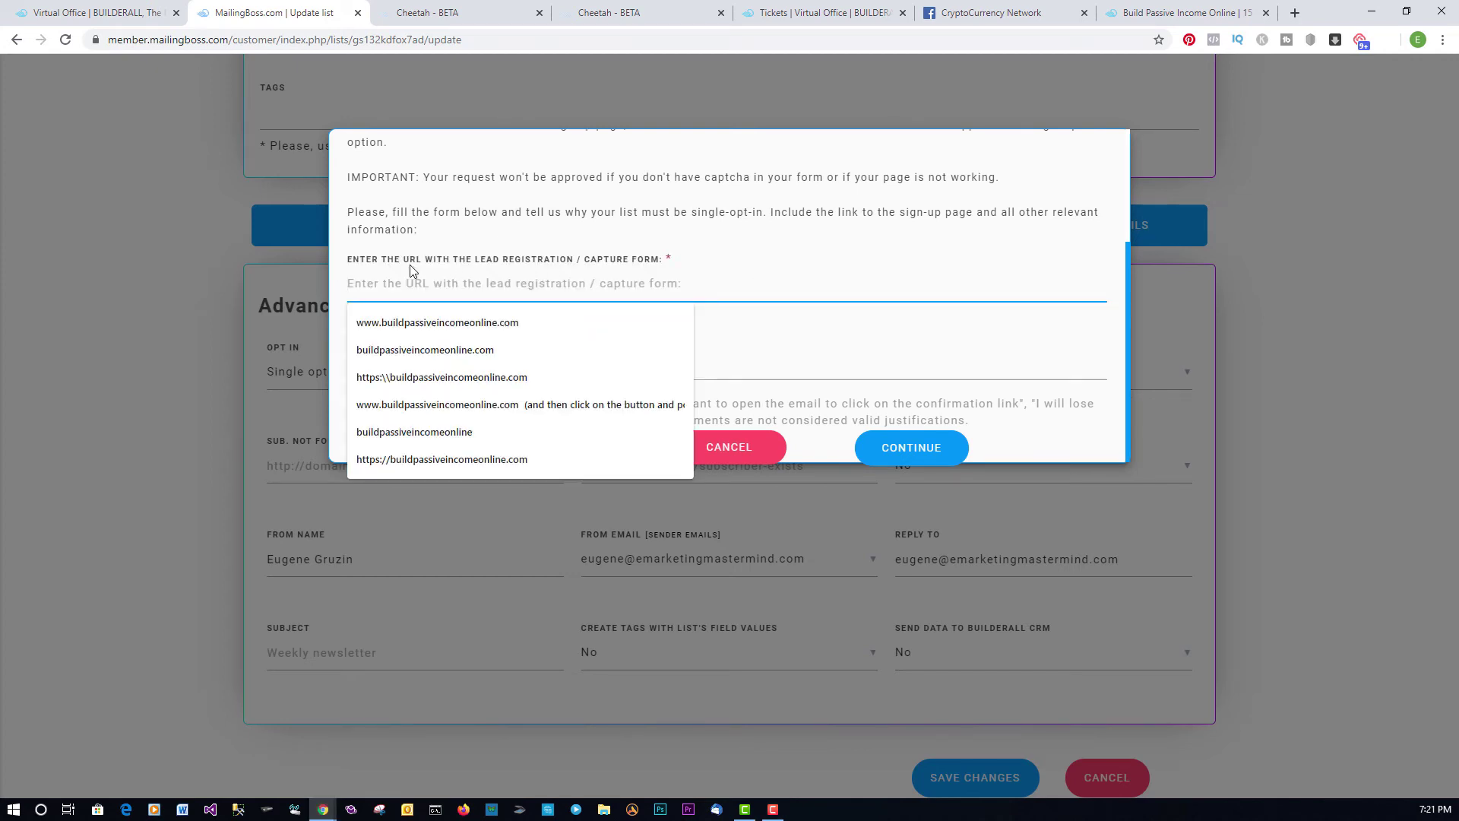
{"action": "left_click_drag", "start_coordinate": [409, 265], "coordinate": [676, 261]}
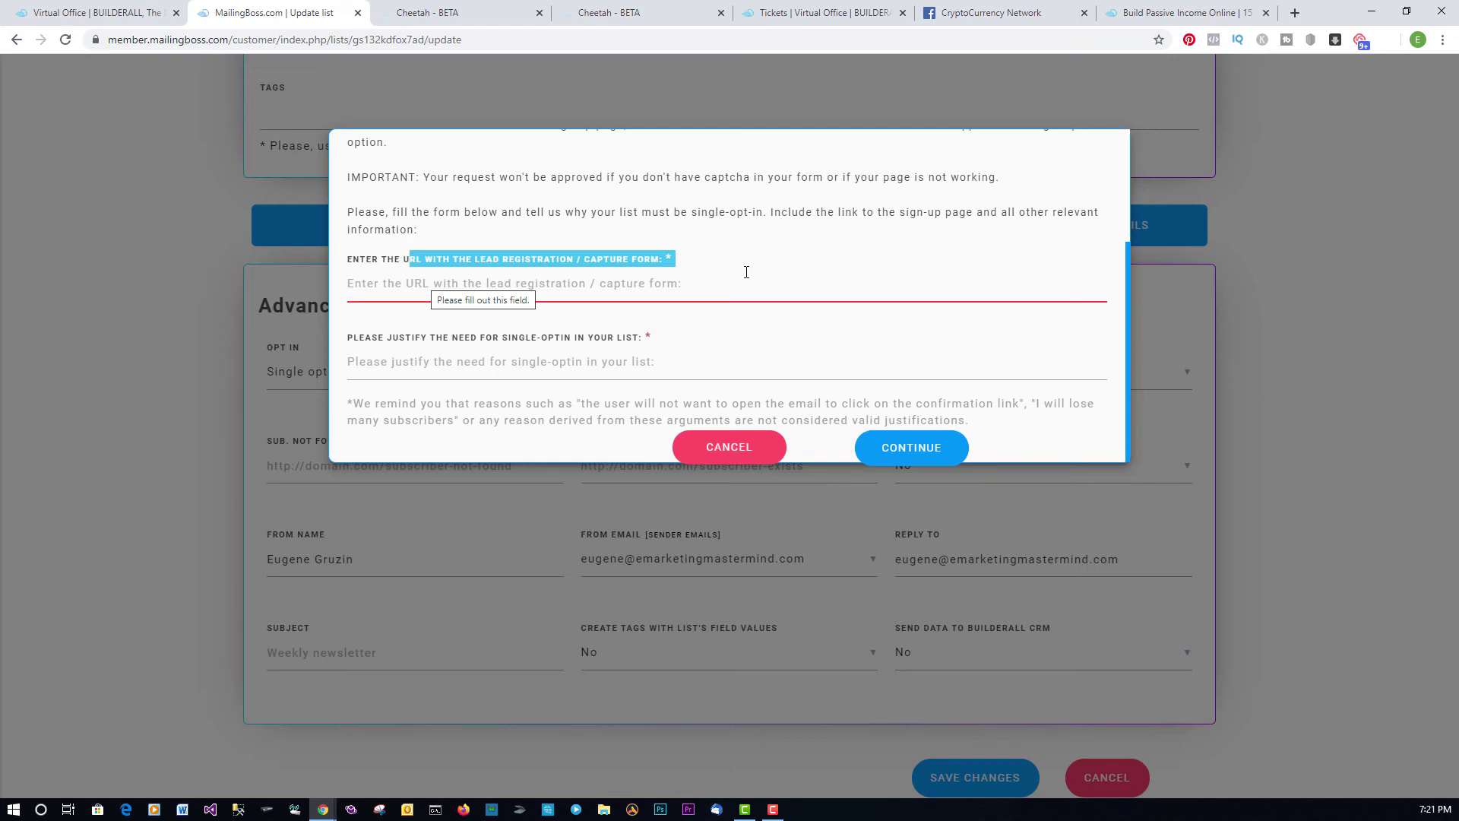
- Fill the justification with the stored reason starting "Single Optin (backed by data) is proven to be the best optin method" and cancel the single opt-in request
{"action": "left_click", "coordinate": [697, 352]}
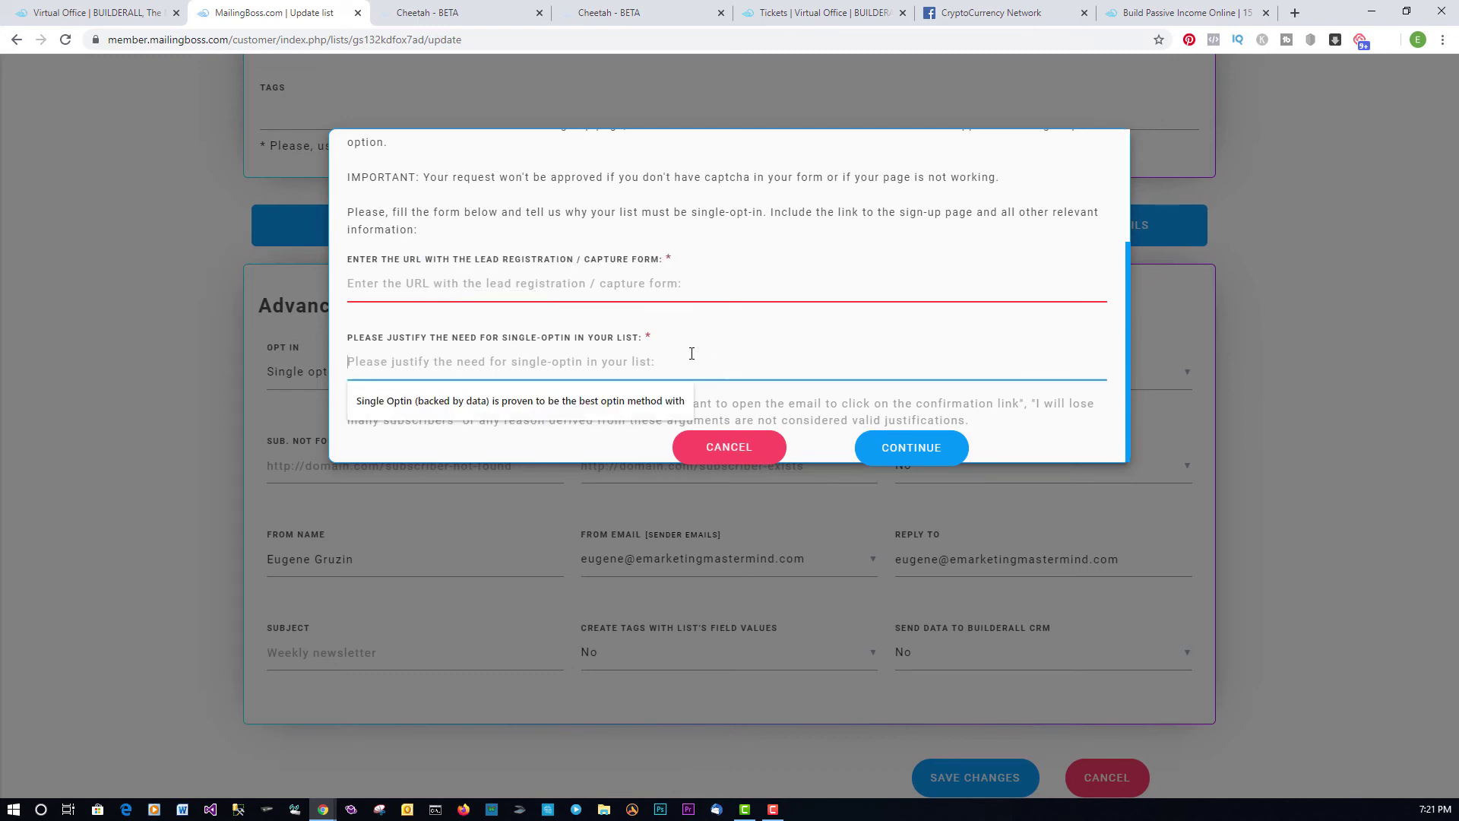
{"action": "left_click", "coordinate": [563, 406]}
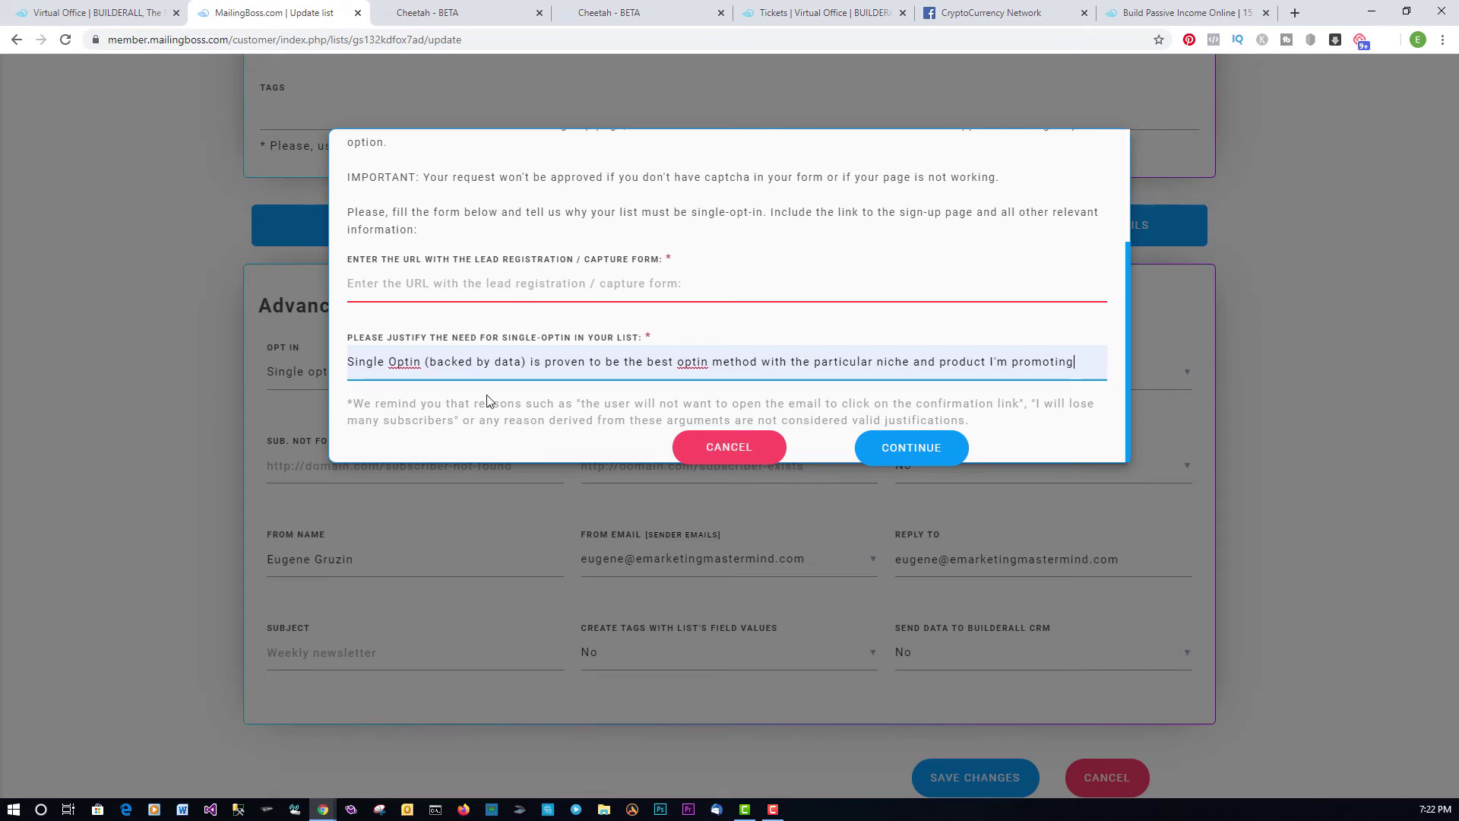
{"action": "left_click", "coordinate": [385, 372]}
{"action": "left_click", "coordinate": [749, 457]}
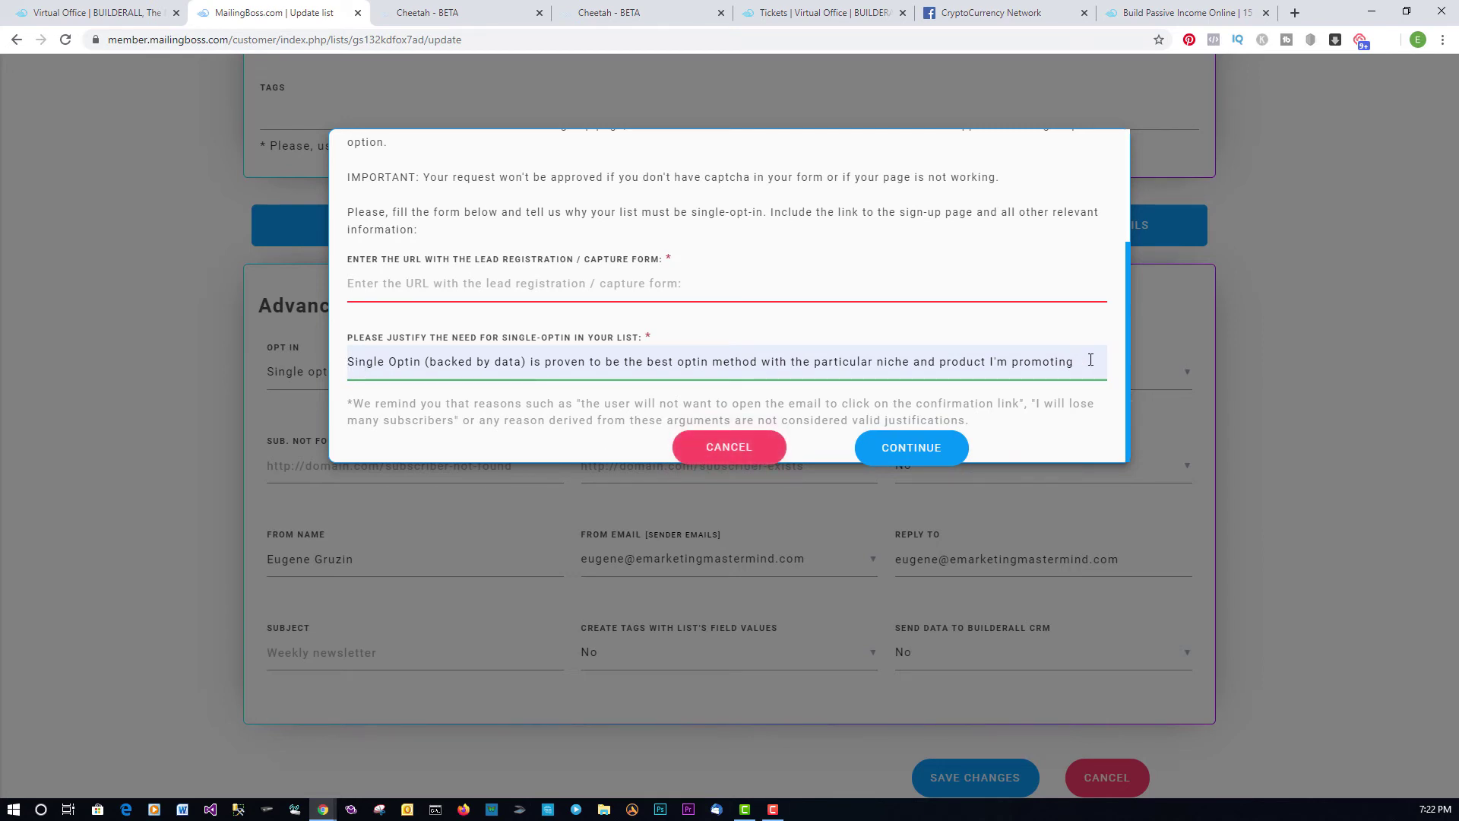
{"action": "left_click", "coordinate": [722, 448]}
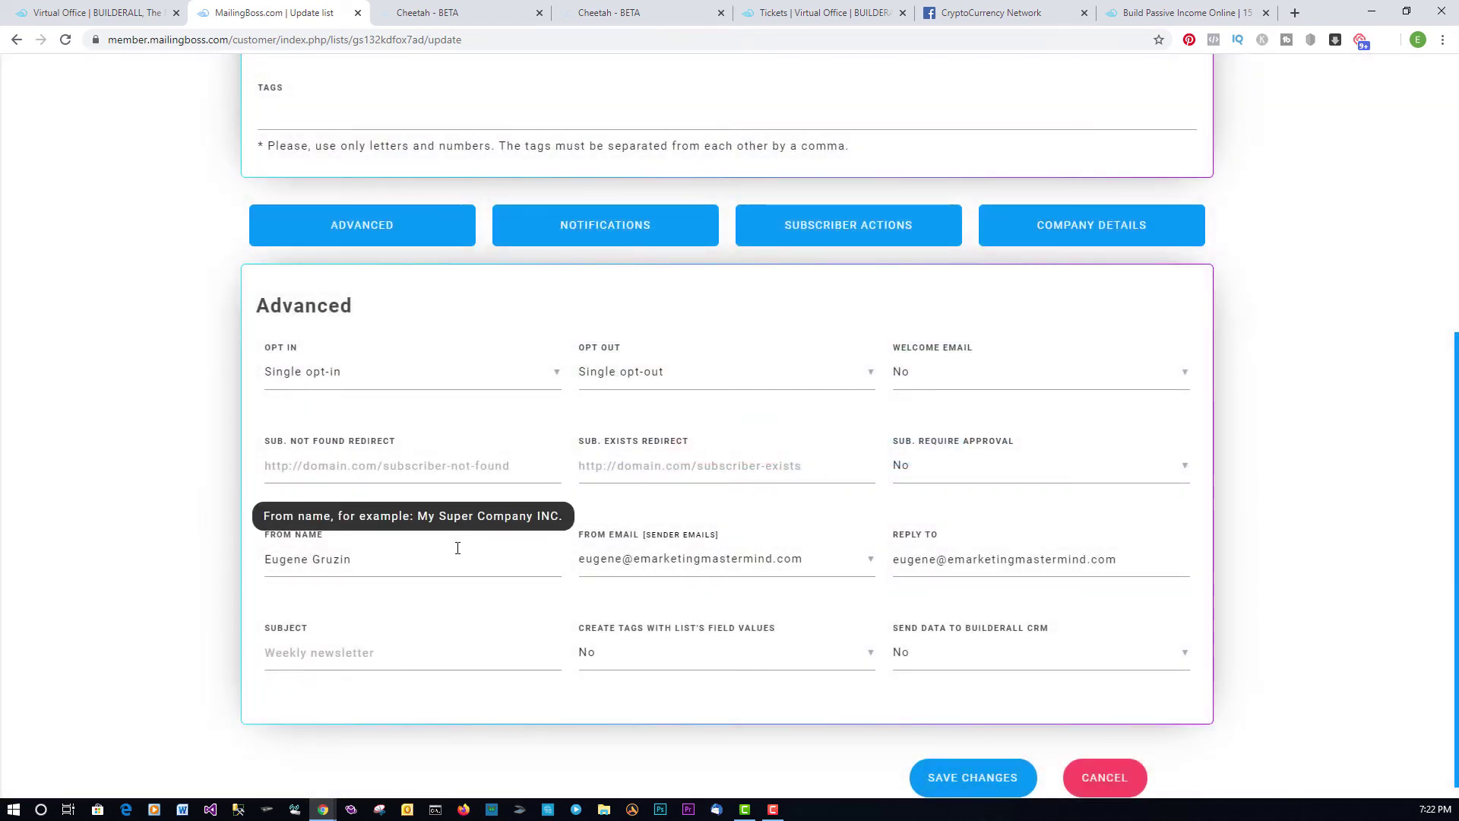
- Return to the fields of New e-book List and look over the available field types and existing fields
{"action": "scroll", "coordinate": [457, 548], "scroll_direction": "up", "scroll_amount": 4}
{"action": "scroll", "coordinate": [456, 548], "scroll_direction": "up", "scroll_amount": 2}
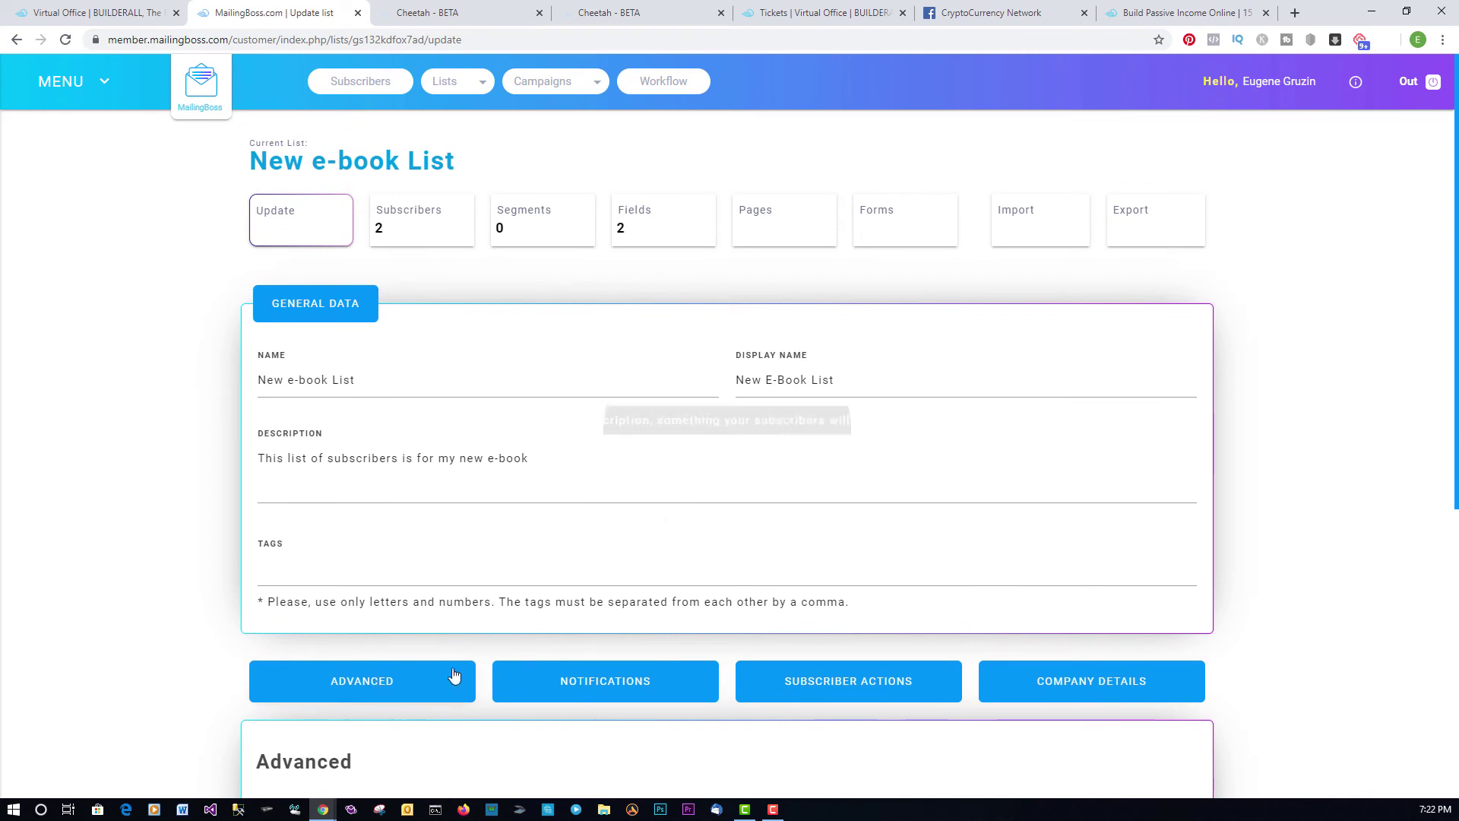
{"action": "scroll", "coordinate": [456, 674], "scroll_direction": "down", "scroll_amount": 5}
{"action": "scroll", "coordinate": [718, 692], "scroll_direction": "down", "scroll_amount": 1}
{"action": "scroll", "coordinate": [720, 688], "scroll_direction": "up", "scroll_amount": 6}
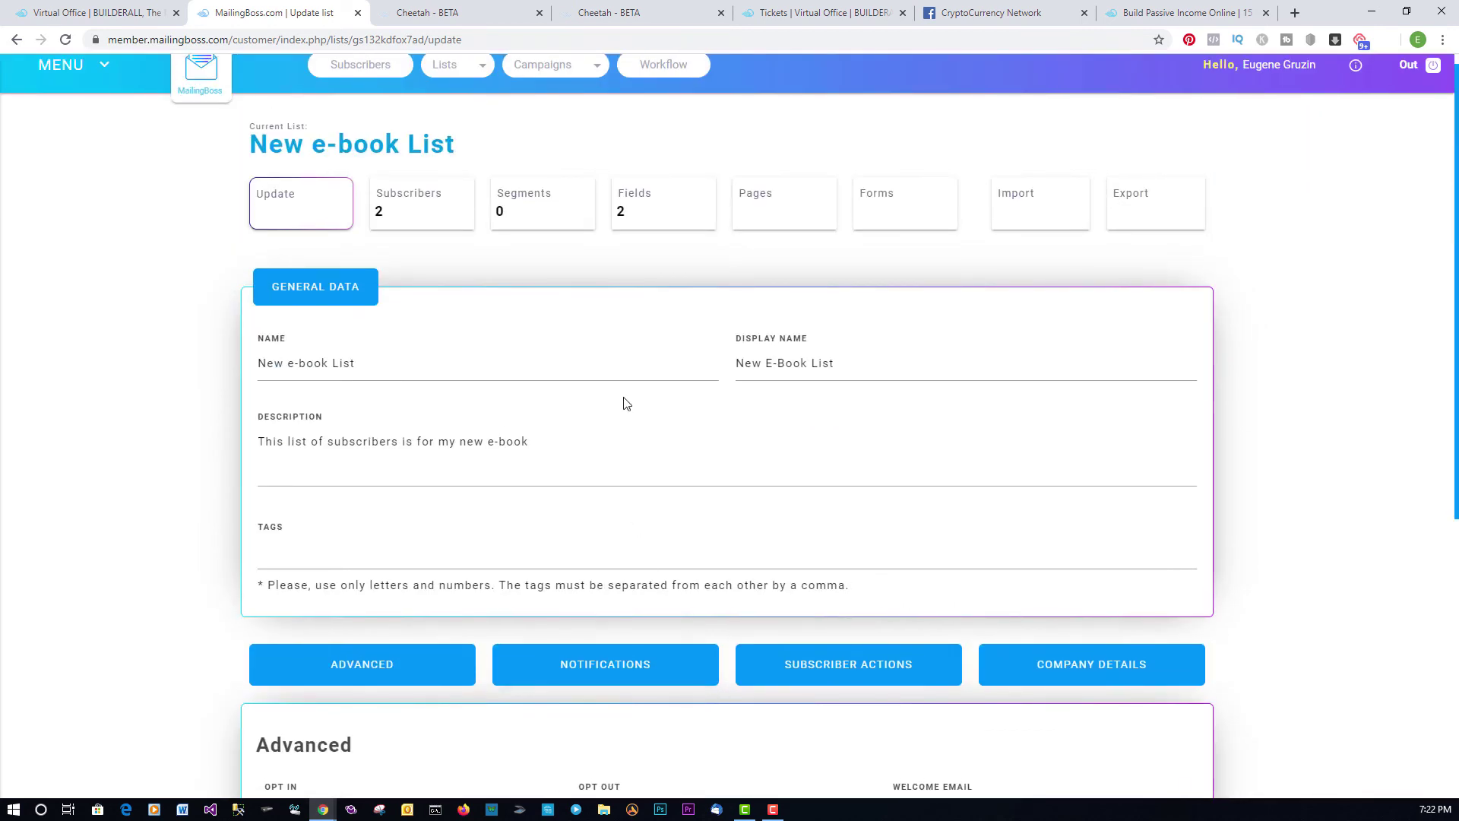
{"action": "left_click", "coordinate": [649, 217]}
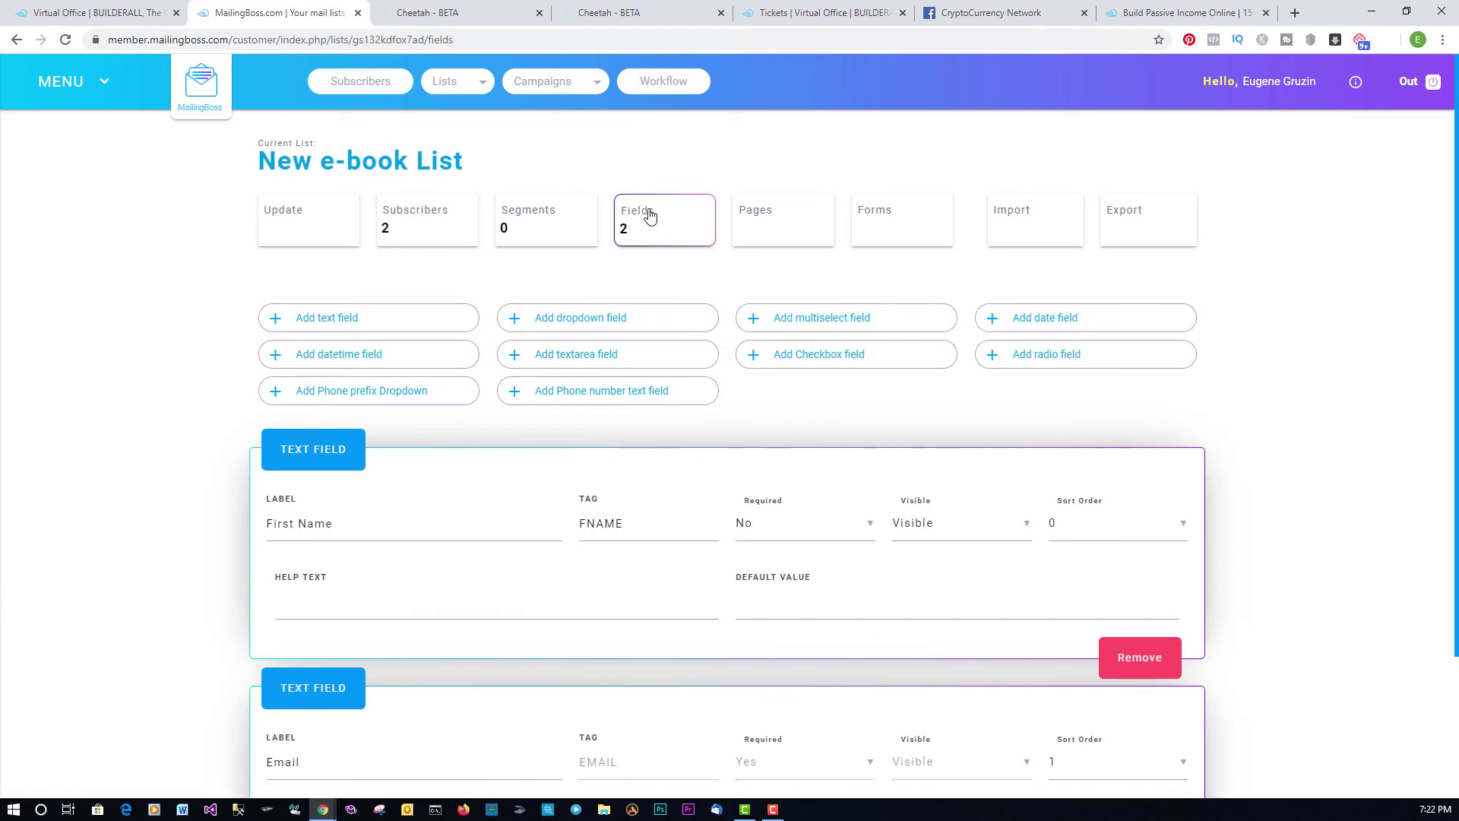
{"action": "scroll", "coordinate": [650, 217], "scroll_direction": "down", "scroll_amount": 2}
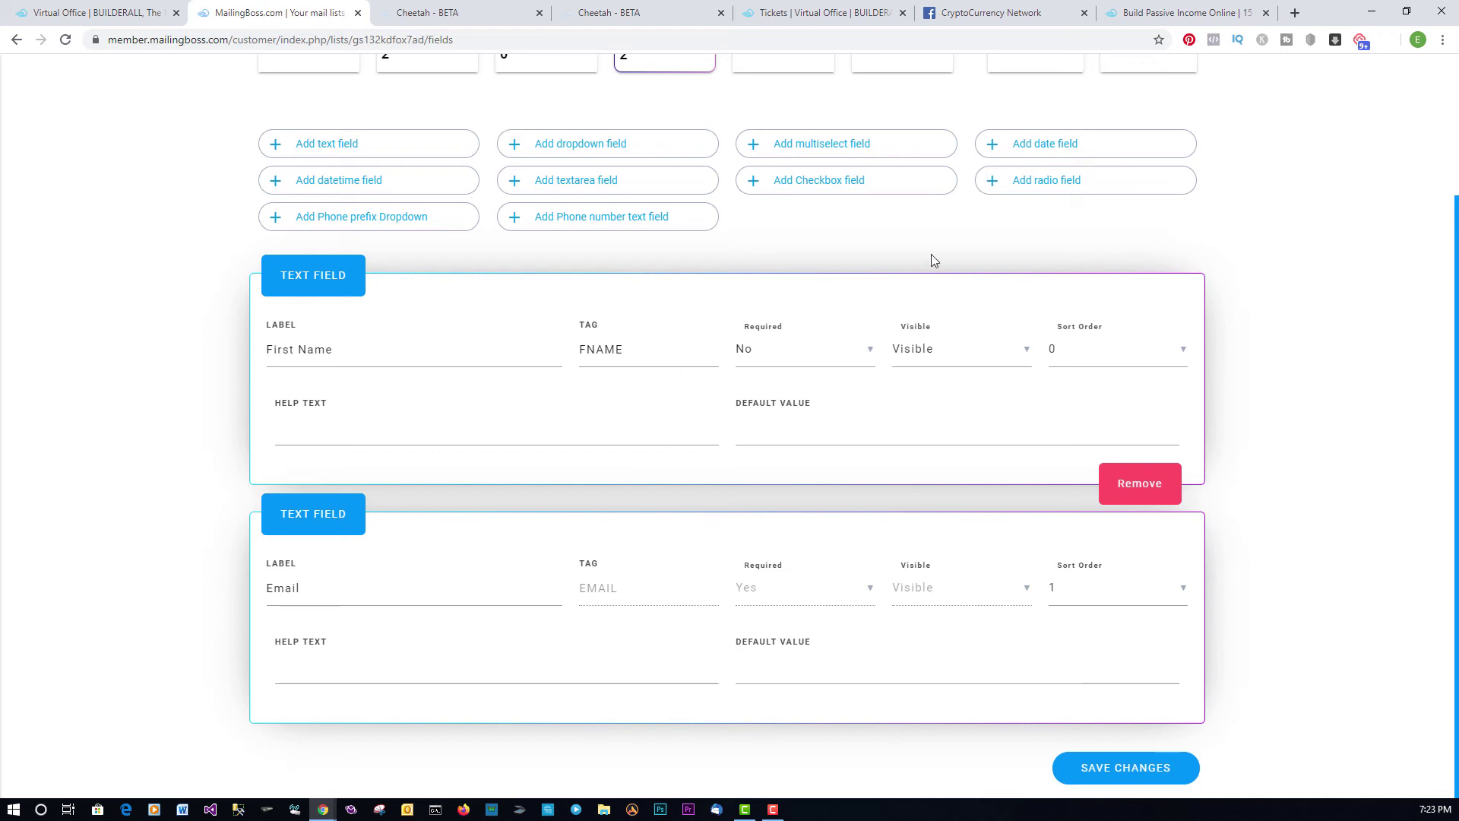
- Add a checkbox field labelled "Check Box" with the tag "Subscribe" and make it required
{"action": "left_click", "coordinate": [760, 188]}
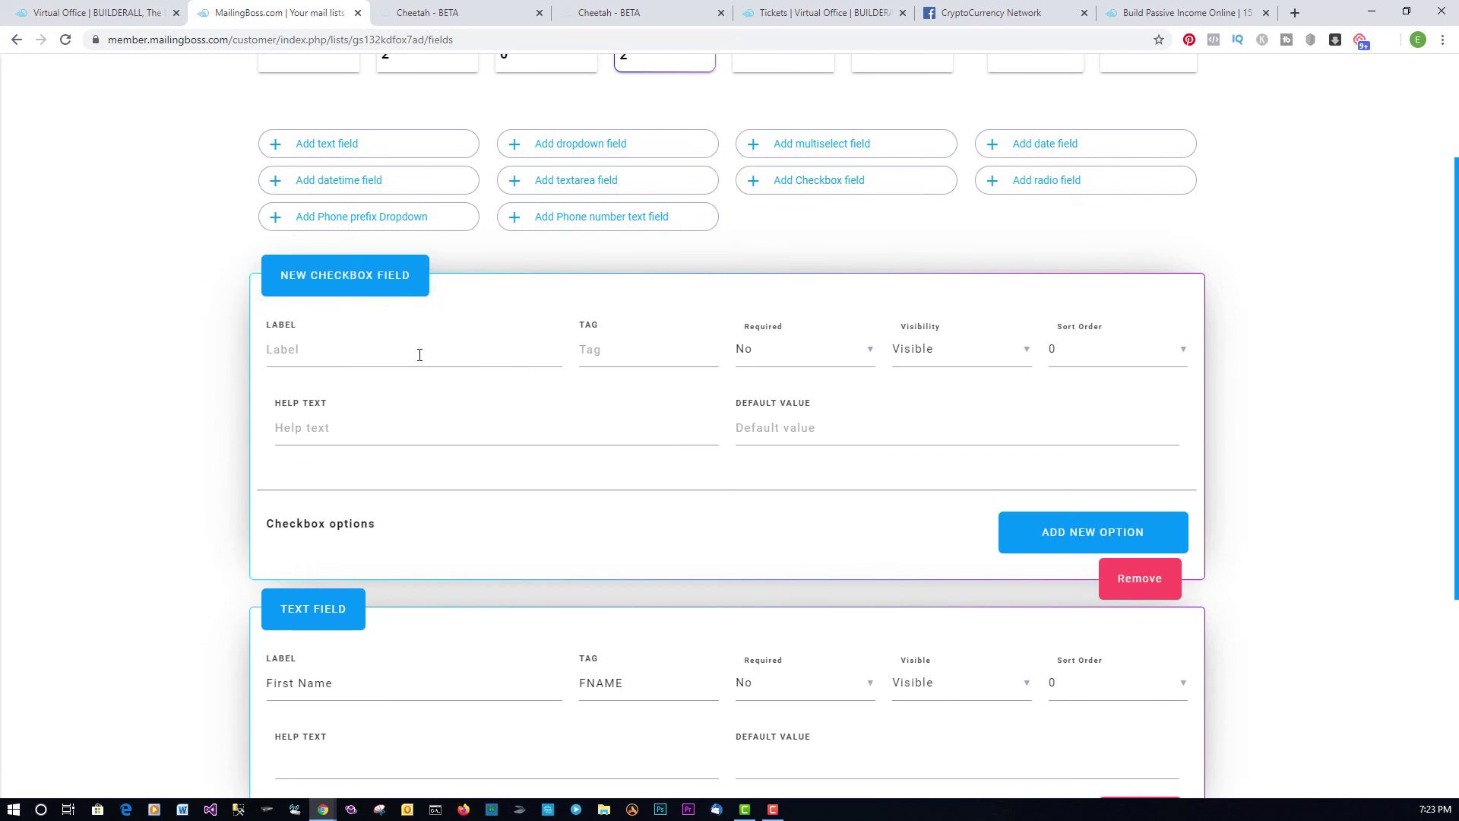
{"action": "left_click", "coordinate": [508, 352]}
{"action": "left_click", "coordinate": [315, 389]}
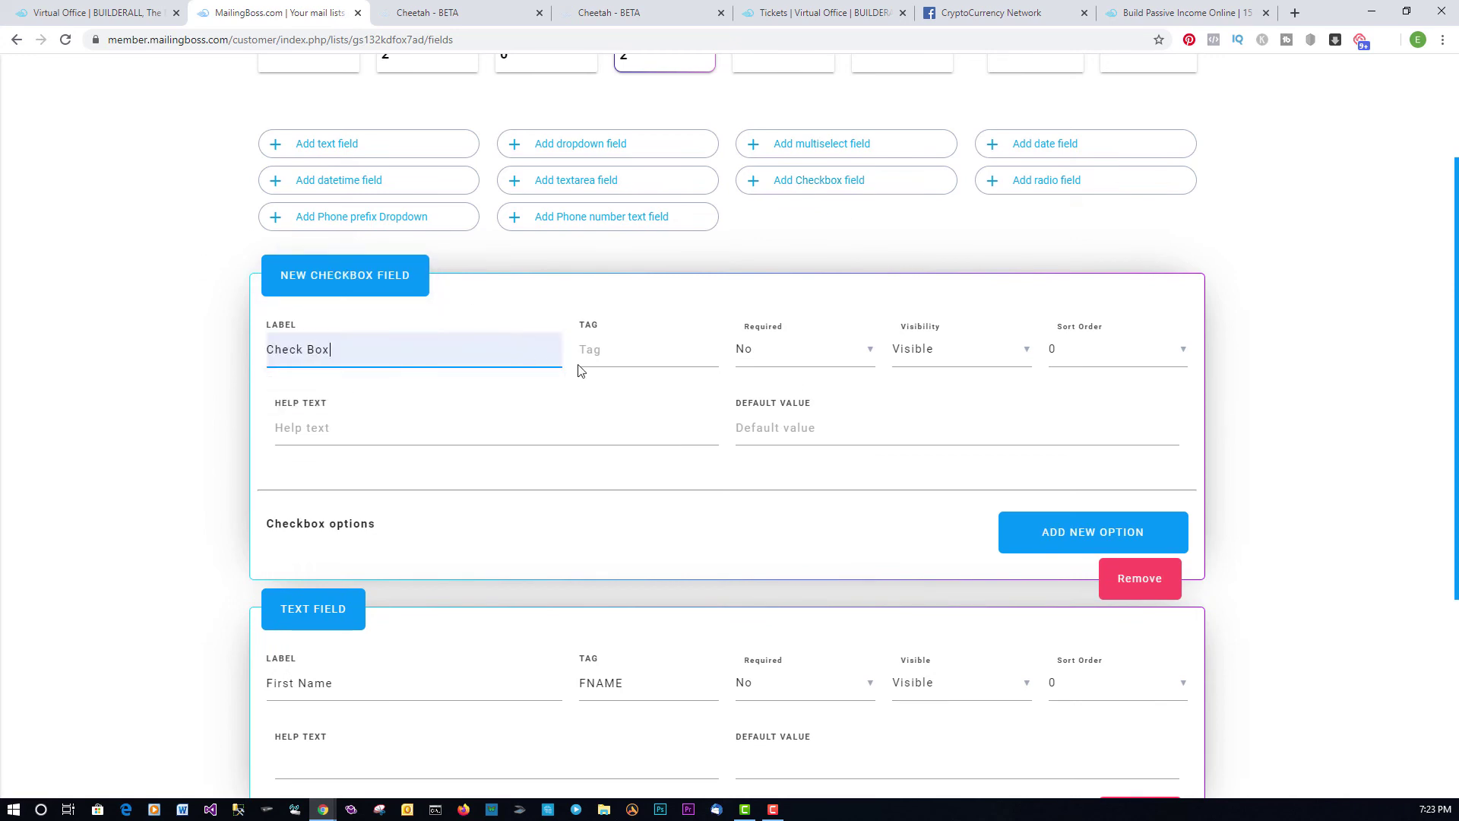
{"action": "left_click", "coordinate": [748, 354]}
{"action": "left_click", "coordinate": [757, 357]}
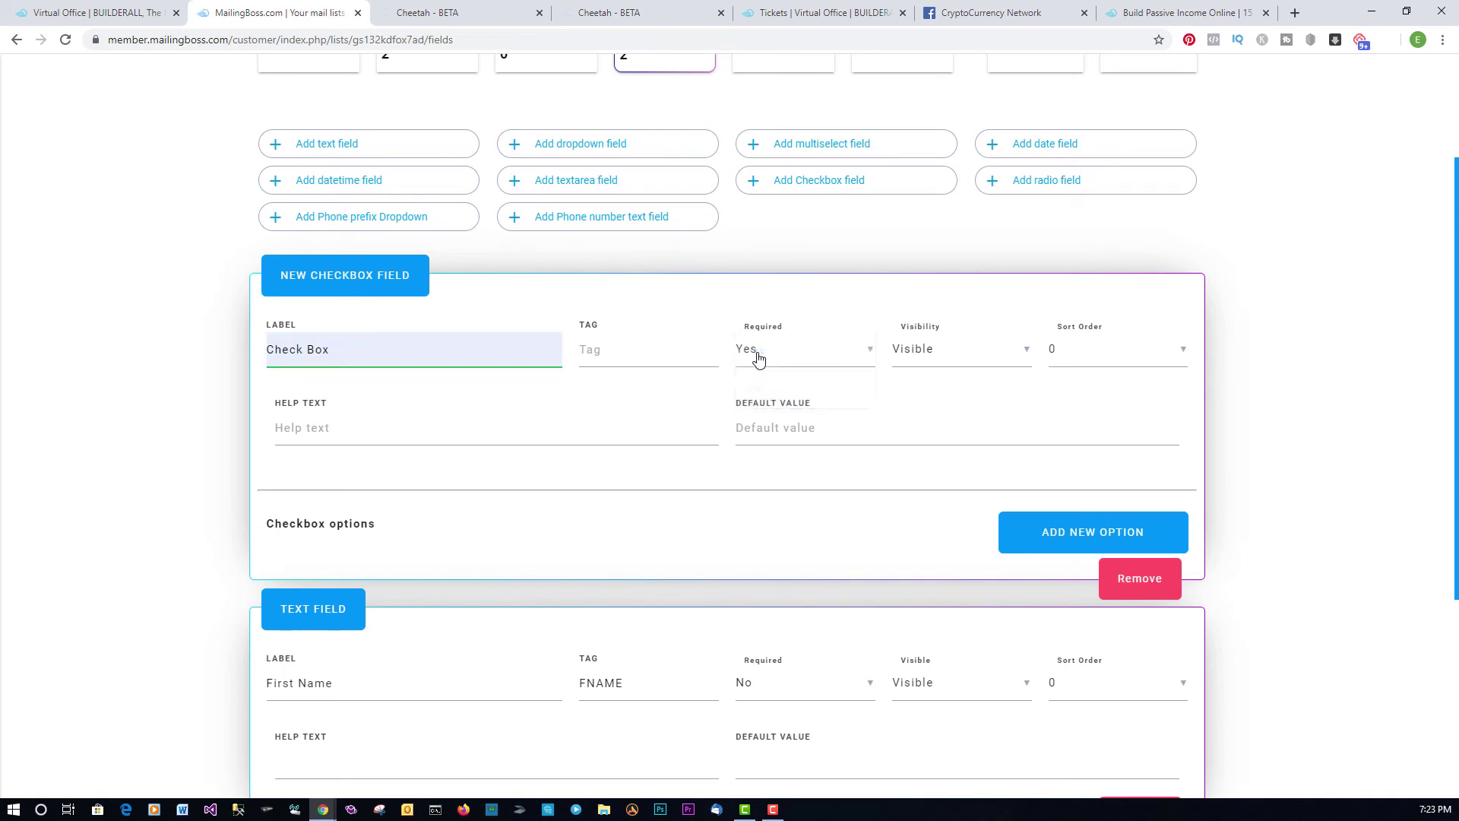
{"action": "left_click", "coordinate": [589, 350]}
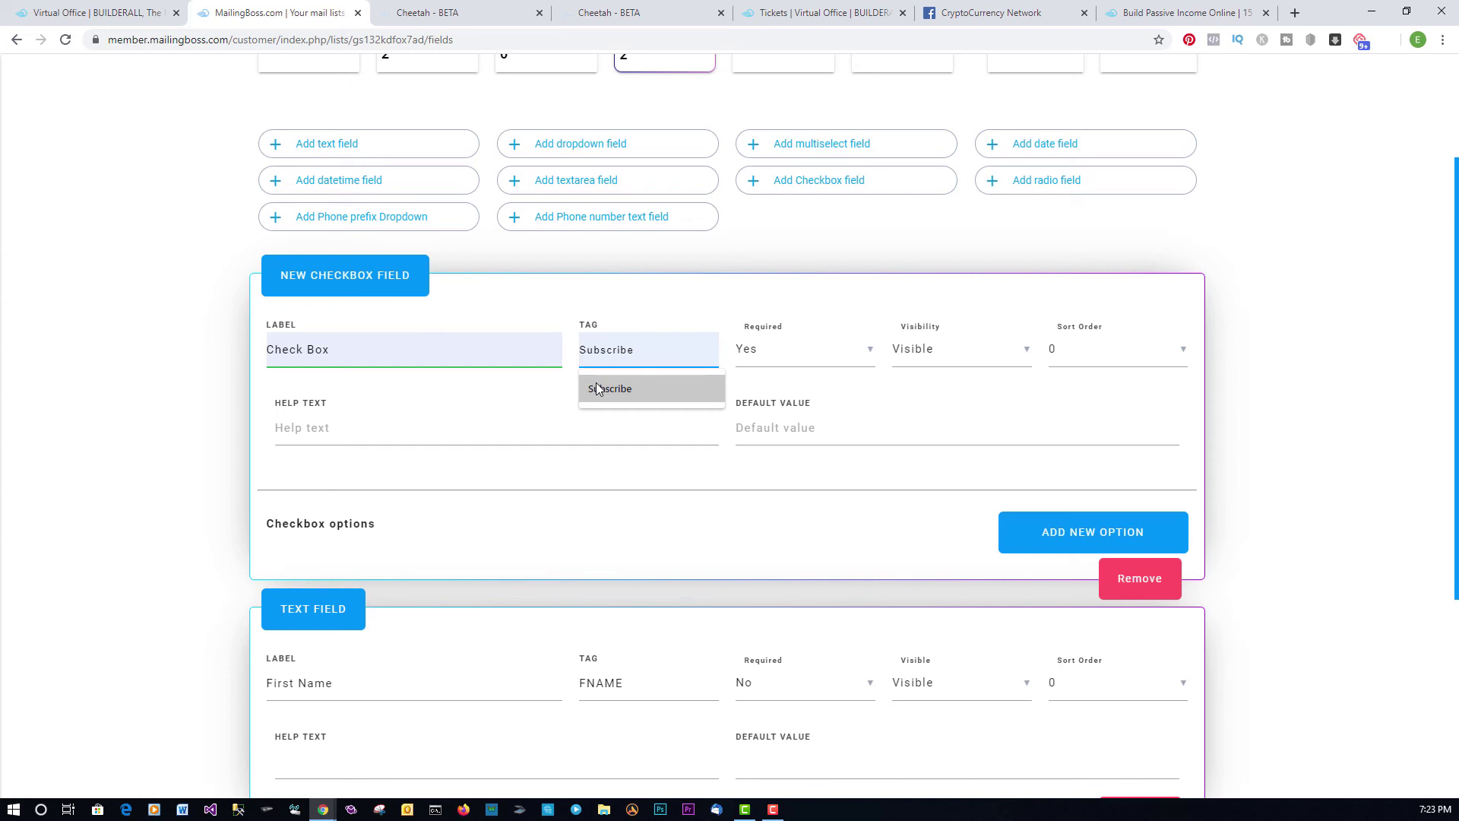
{"action": "left_click", "coordinate": [597, 388]}
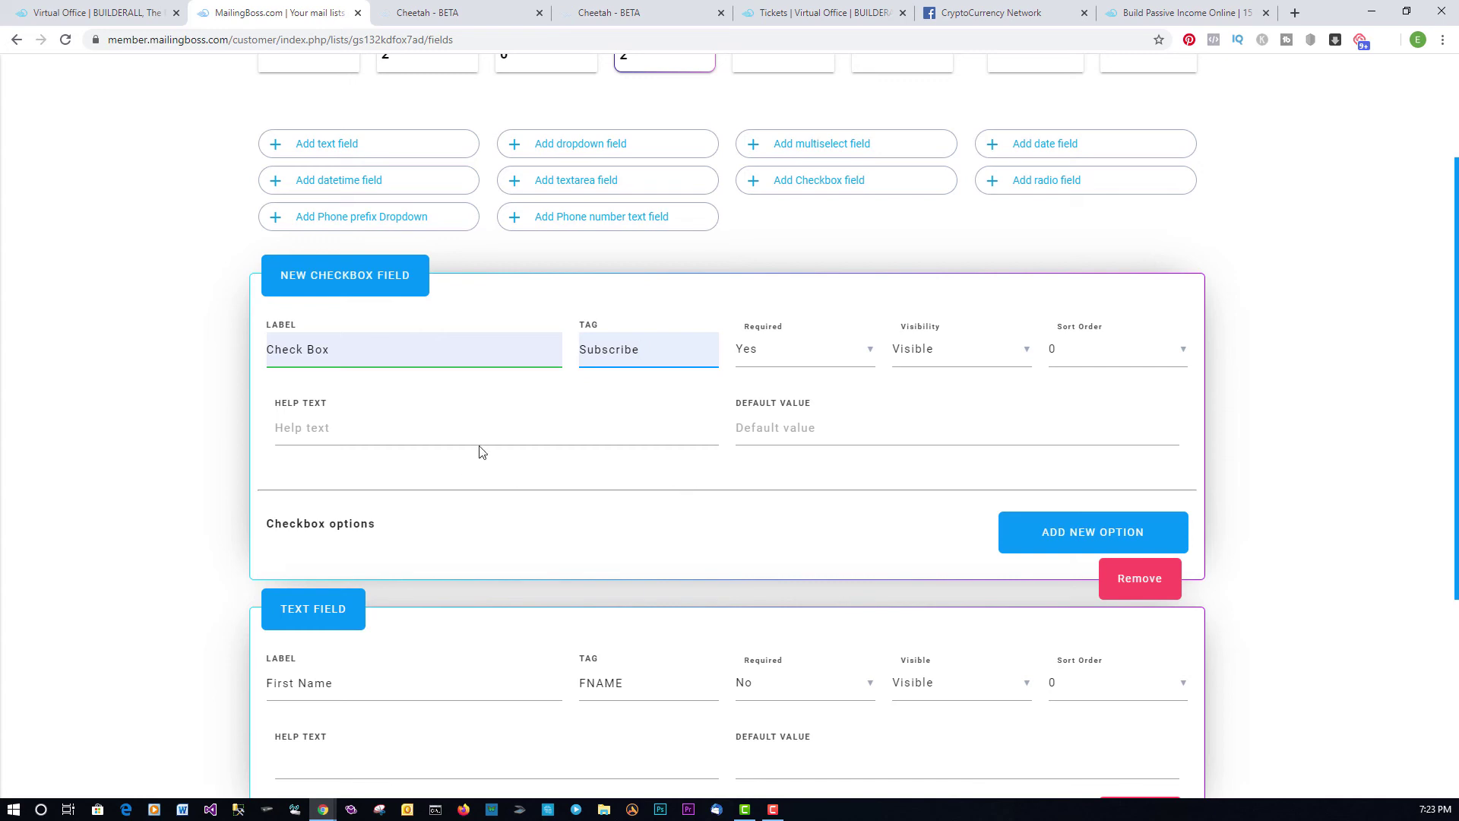
- Set the checkbox field's help text to "By Clicking The Button Below, You're Giving Us The Right To Email You" and its sort order to 2
{"action": "left_click", "coordinate": [310, 425]}
{"action": "left_click", "coordinate": [322, 458]}
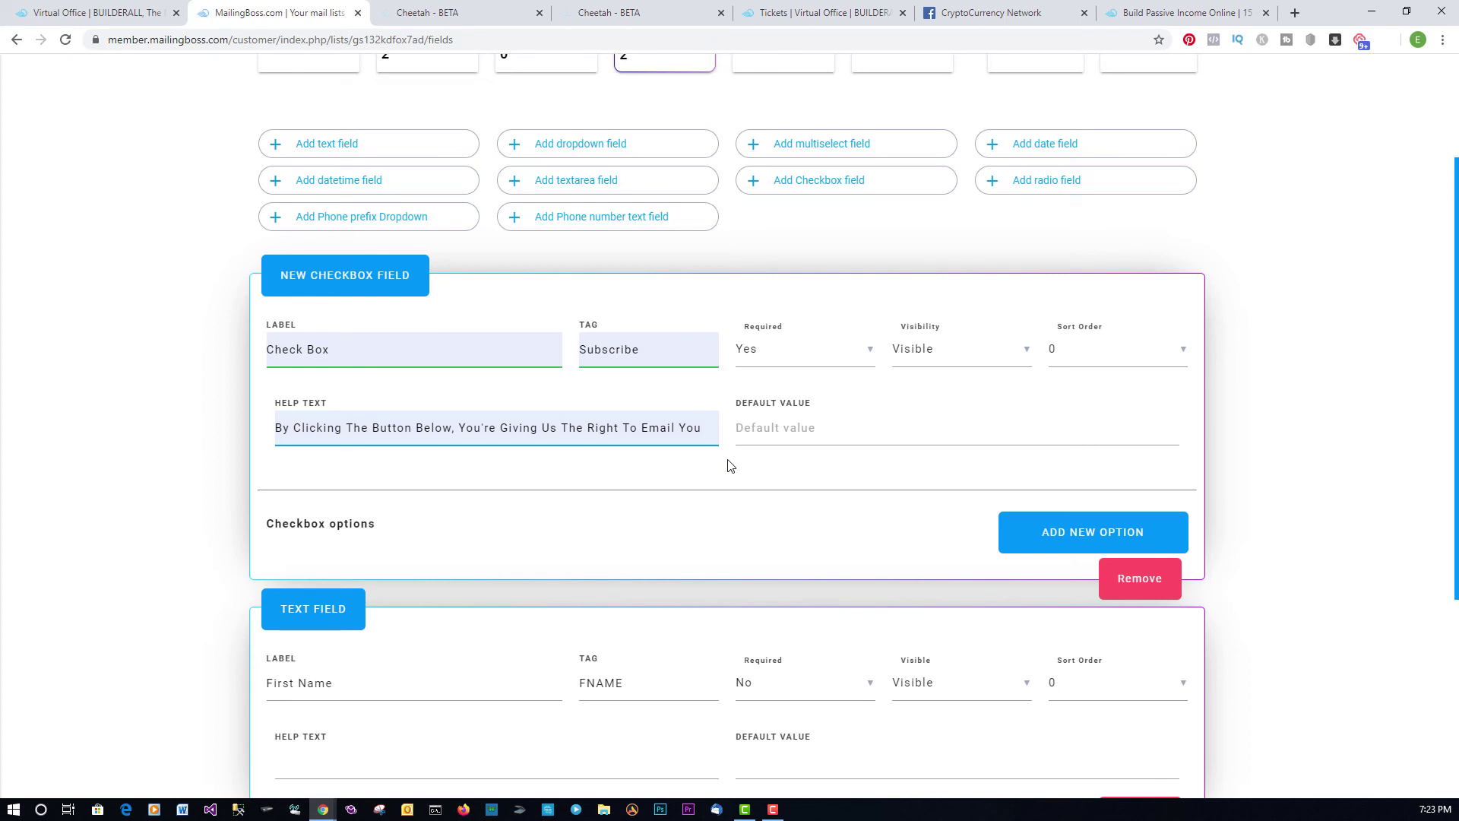
{"action": "scroll", "coordinate": [693, 485], "scroll_direction": "down", "scroll_amount": 2}
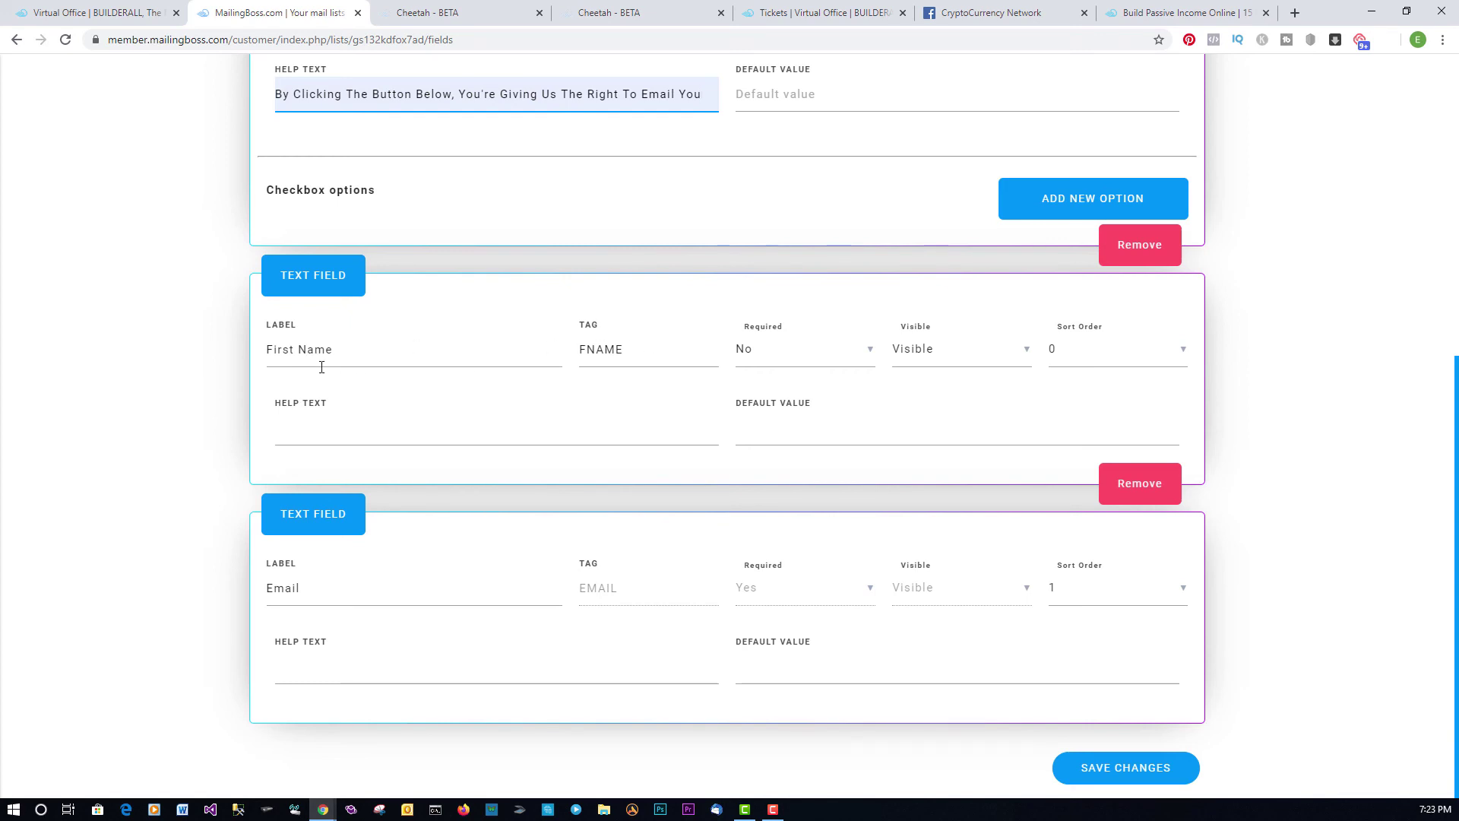
{"action": "scroll", "coordinate": [710, 573], "scroll_direction": "up", "scroll_amount": 3}
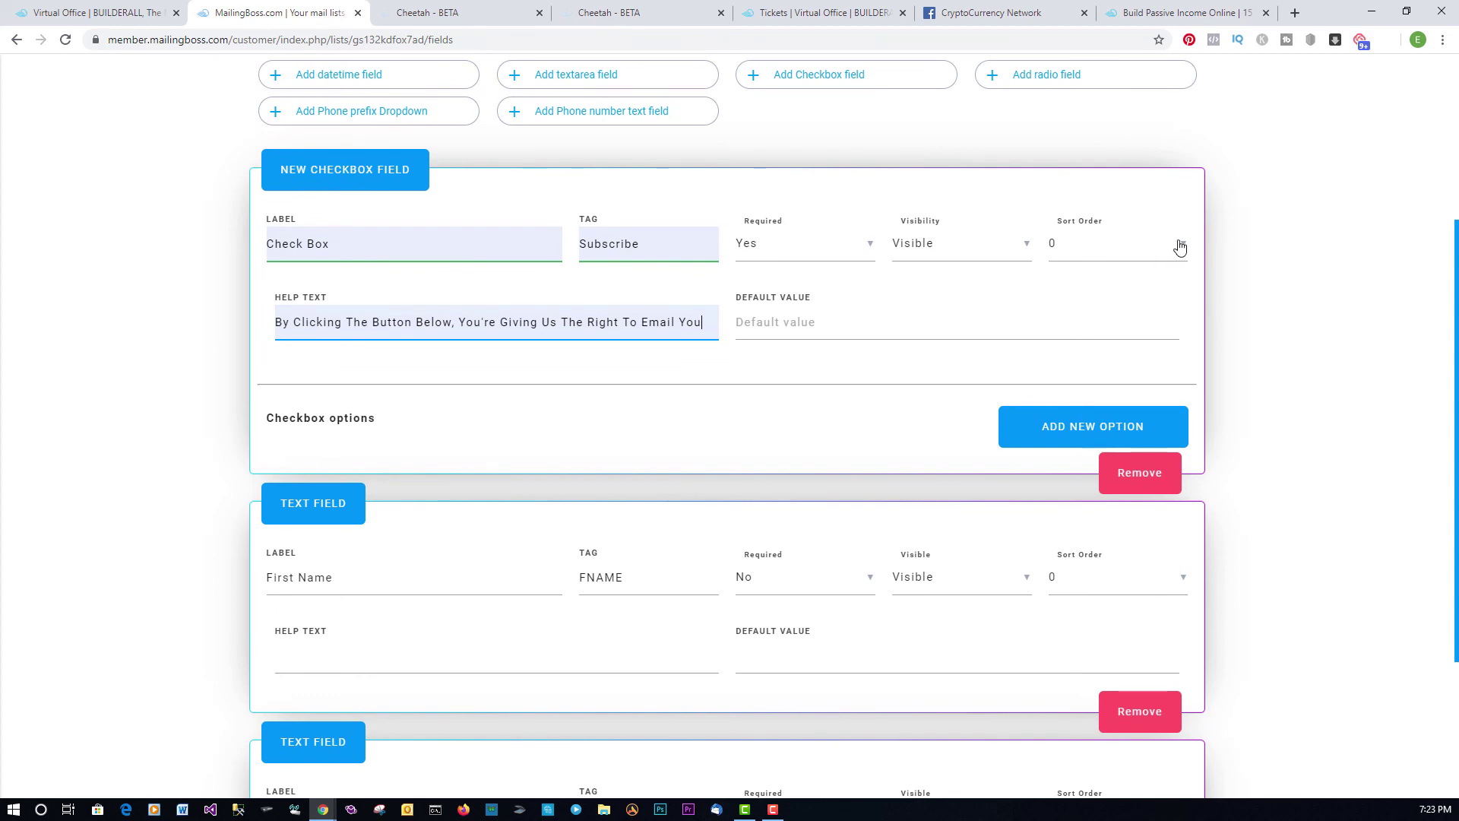
{"action": "left_click", "coordinate": [1179, 247]}
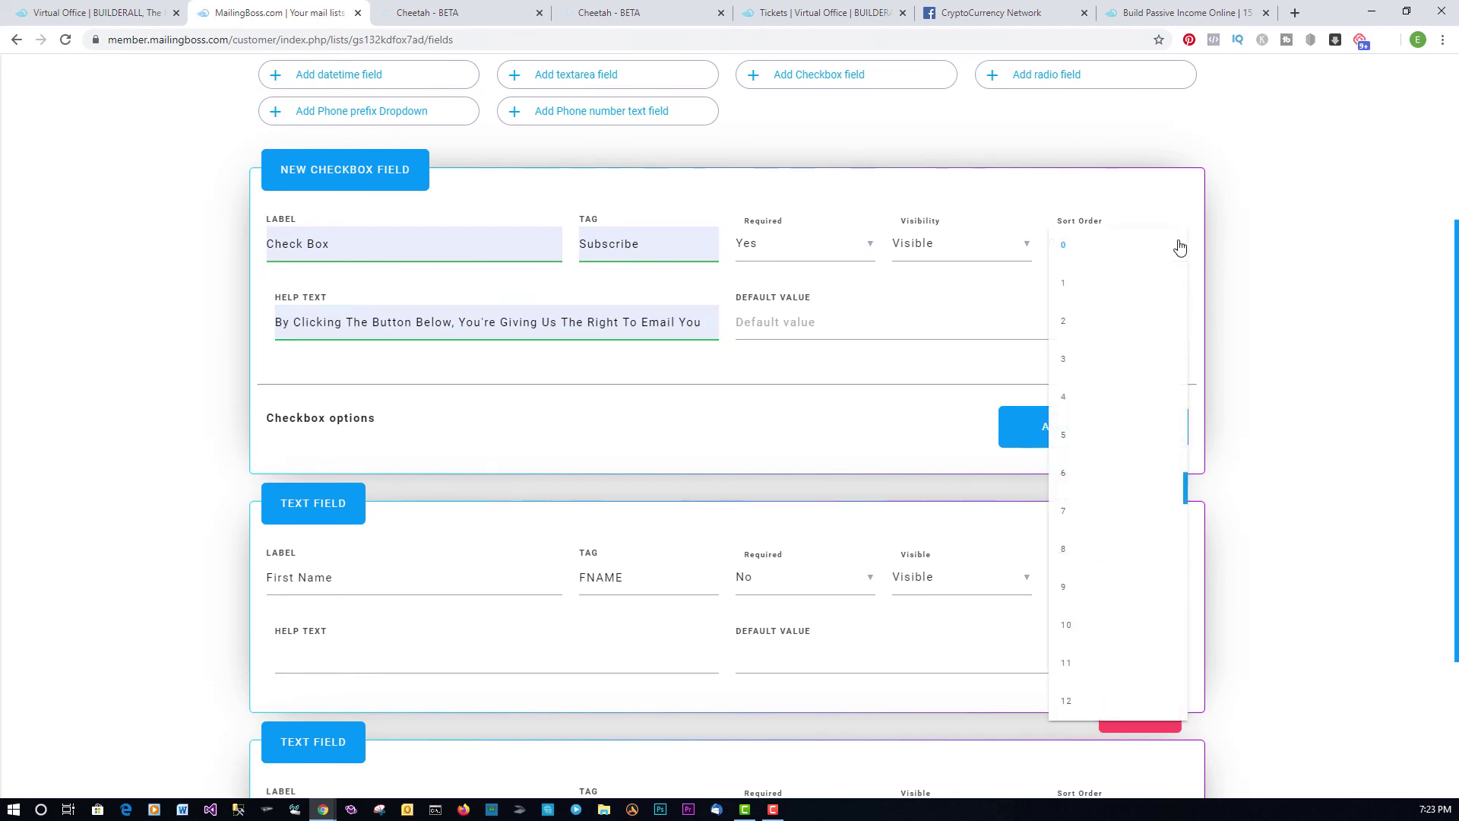
{"action": "left_click", "coordinate": [1070, 325]}
- Check the sort orders, save the list with the new checkbox field, and review the saved fields
{"action": "scroll", "coordinate": [1155, 335], "scroll_direction": "down", "scroll_amount": 3}
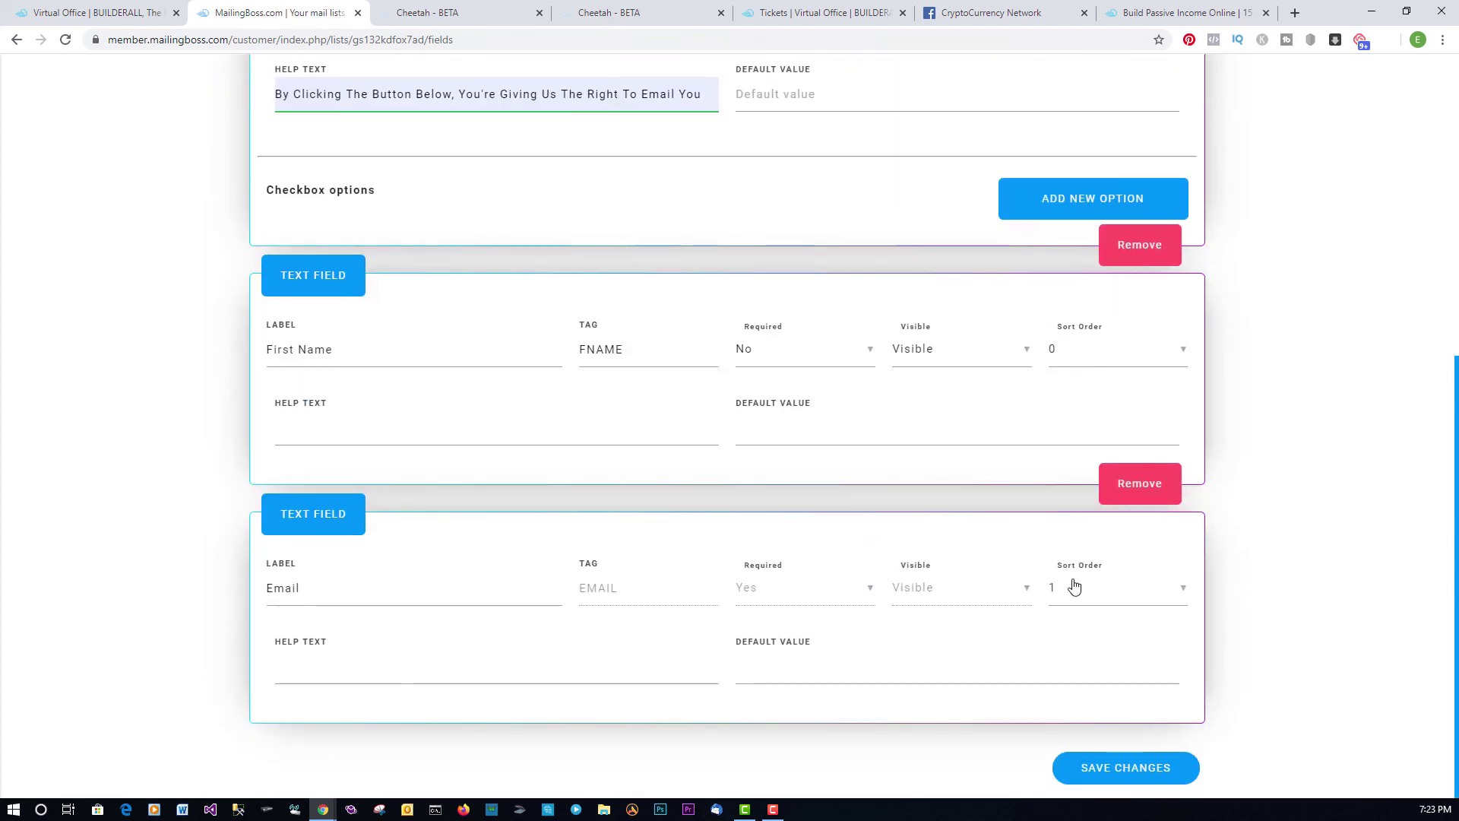
{"action": "scroll", "coordinate": [1074, 586], "scroll_direction": "up", "scroll_amount": 3}
{"action": "scroll", "coordinate": [1065, 277], "scroll_direction": "down", "scroll_amount": 3}
{"action": "left_click", "coordinate": [1116, 780]}
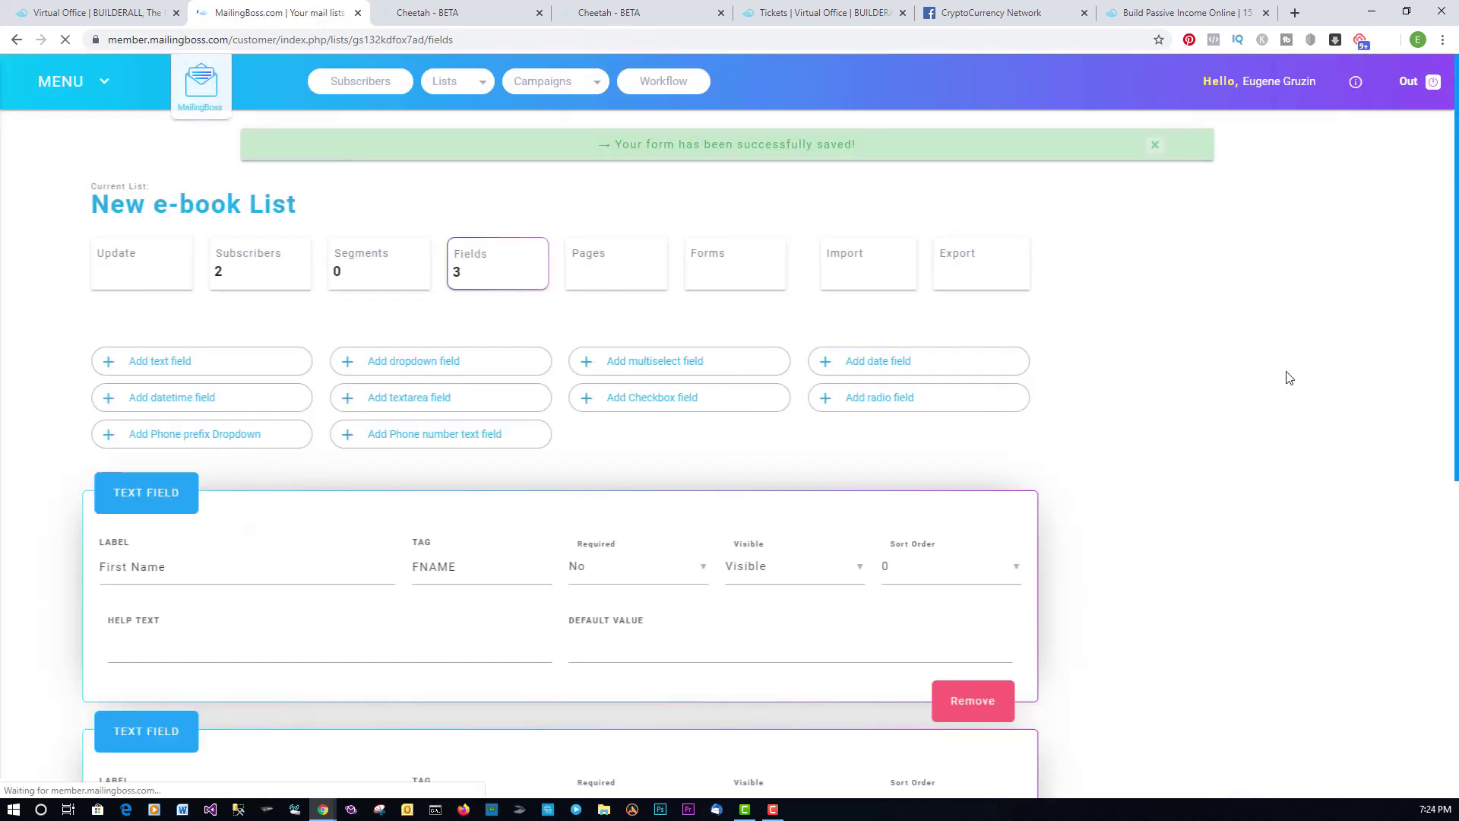
{"action": "scroll", "coordinate": [1272, 389], "scroll_direction": "down", "scroll_amount": 8}
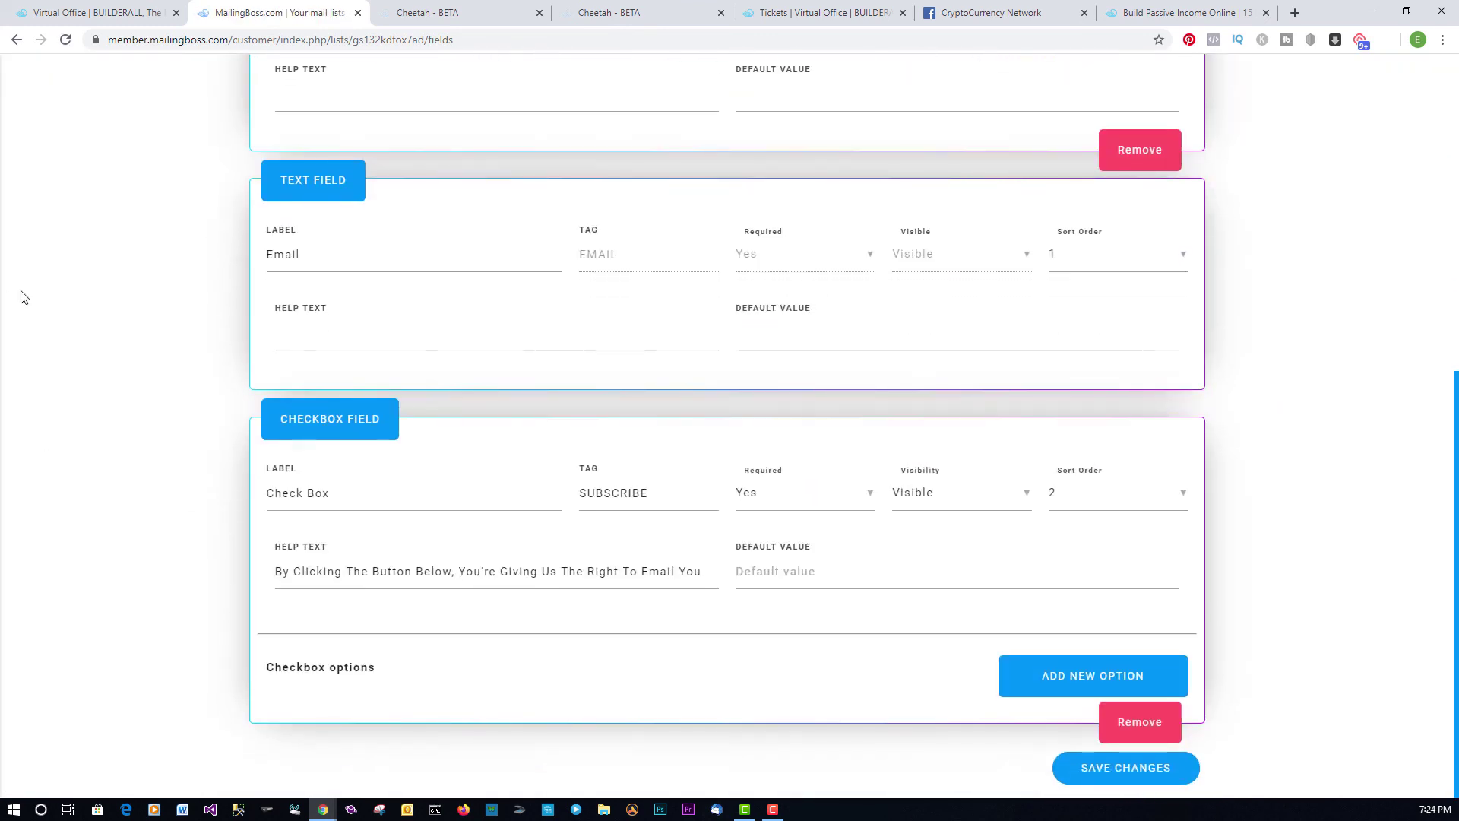
- Look over the saved list fields, switch to the popup editor, and view the MailingBoss form's subscribe and unsubscribe redirects without changing them
{"action": "scroll", "coordinate": [311, 209], "scroll_direction": "up", "scroll_amount": 2}
{"action": "scroll", "coordinate": [709, 716], "scroll_direction": "down", "scroll_amount": 2}
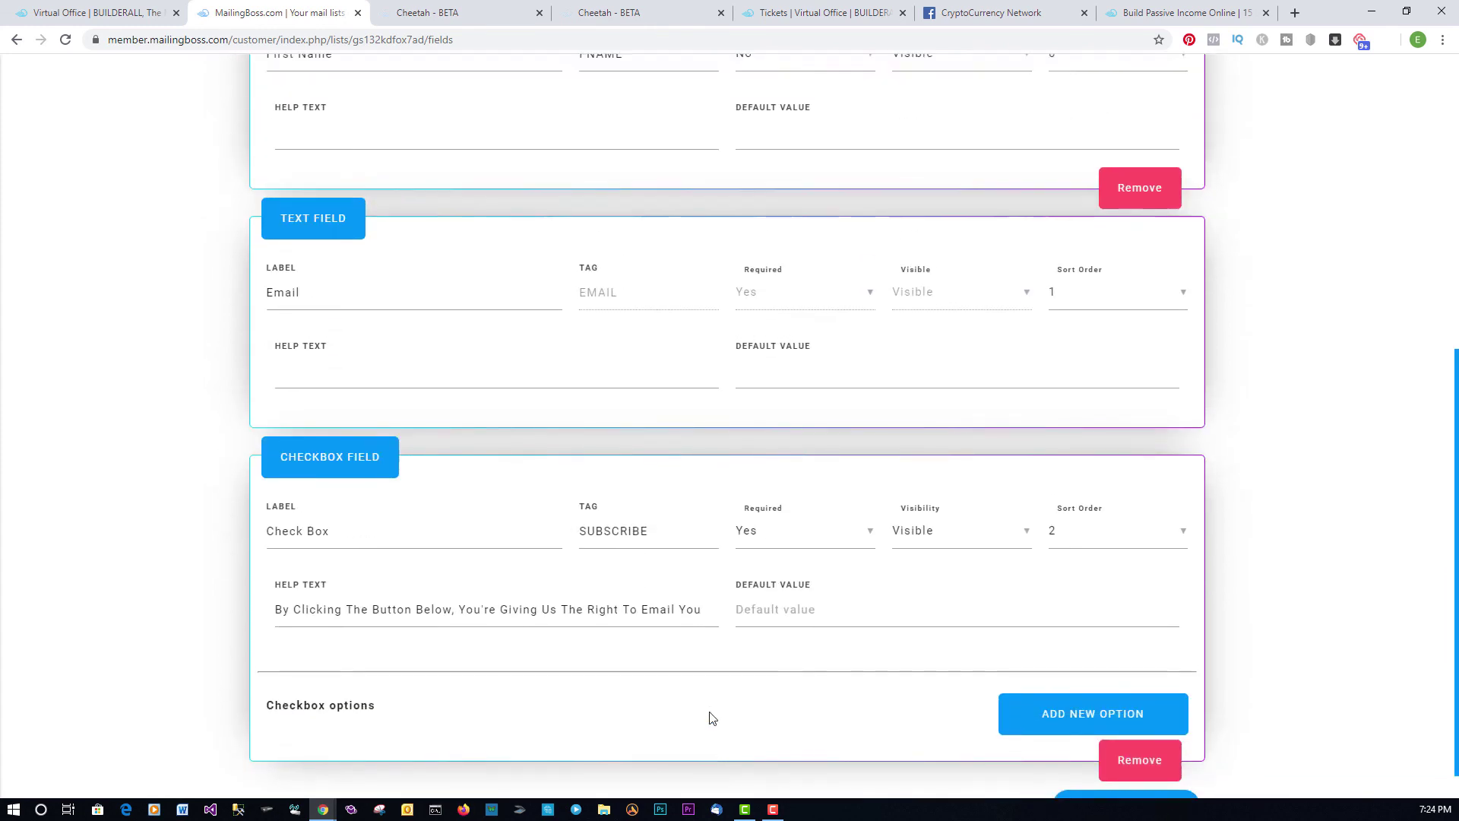
{"action": "scroll", "coordinate": [709, 715], "scroll_direction": "up", "scroll_amount": 2}
{"action": "scroll", "coordinate": [709, 714], "scroll_direction": "up", "scroll_amount": 5}
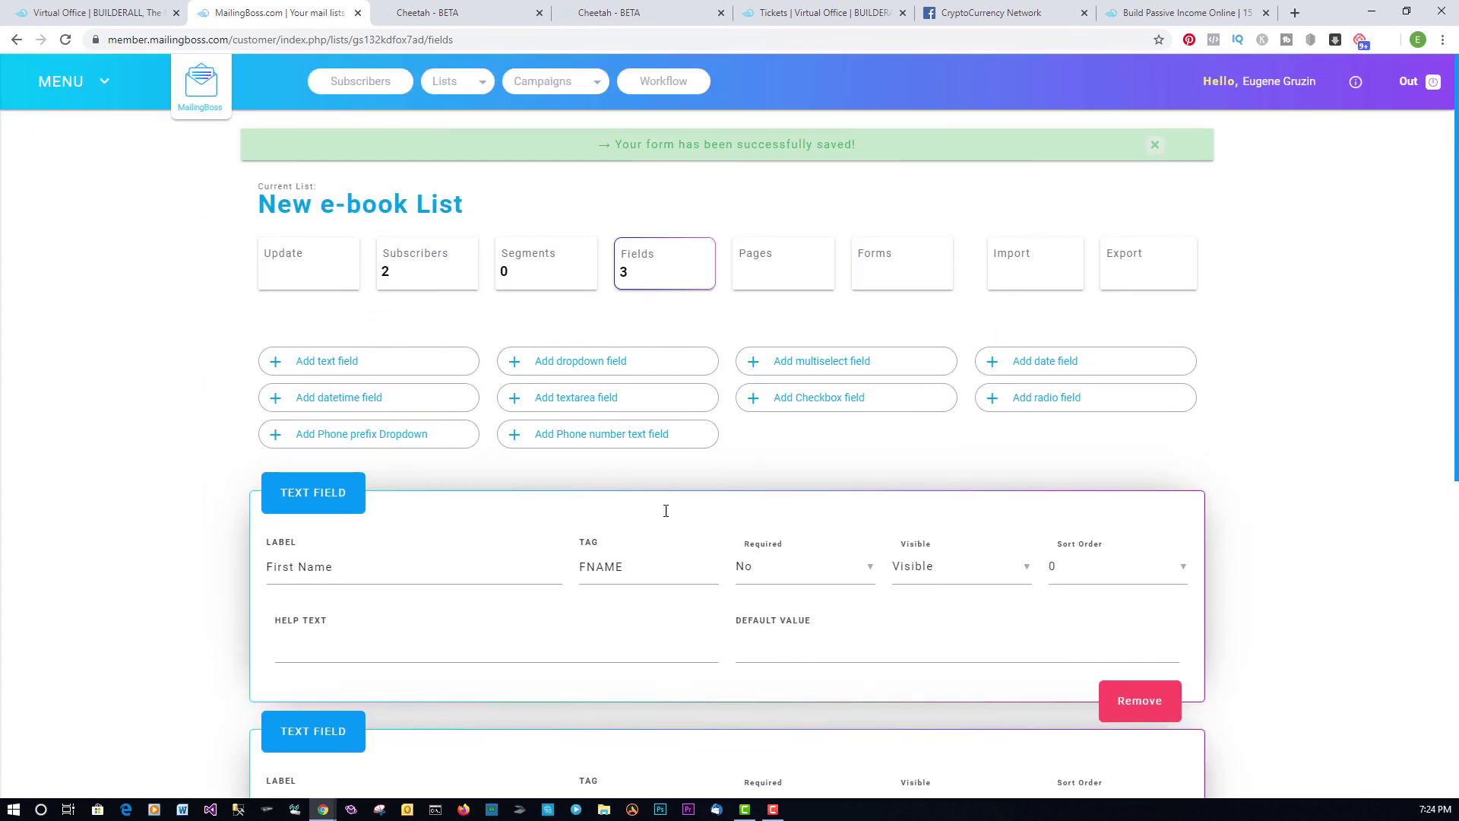
{"action": "left_click", "coordinate": [433, 12]}
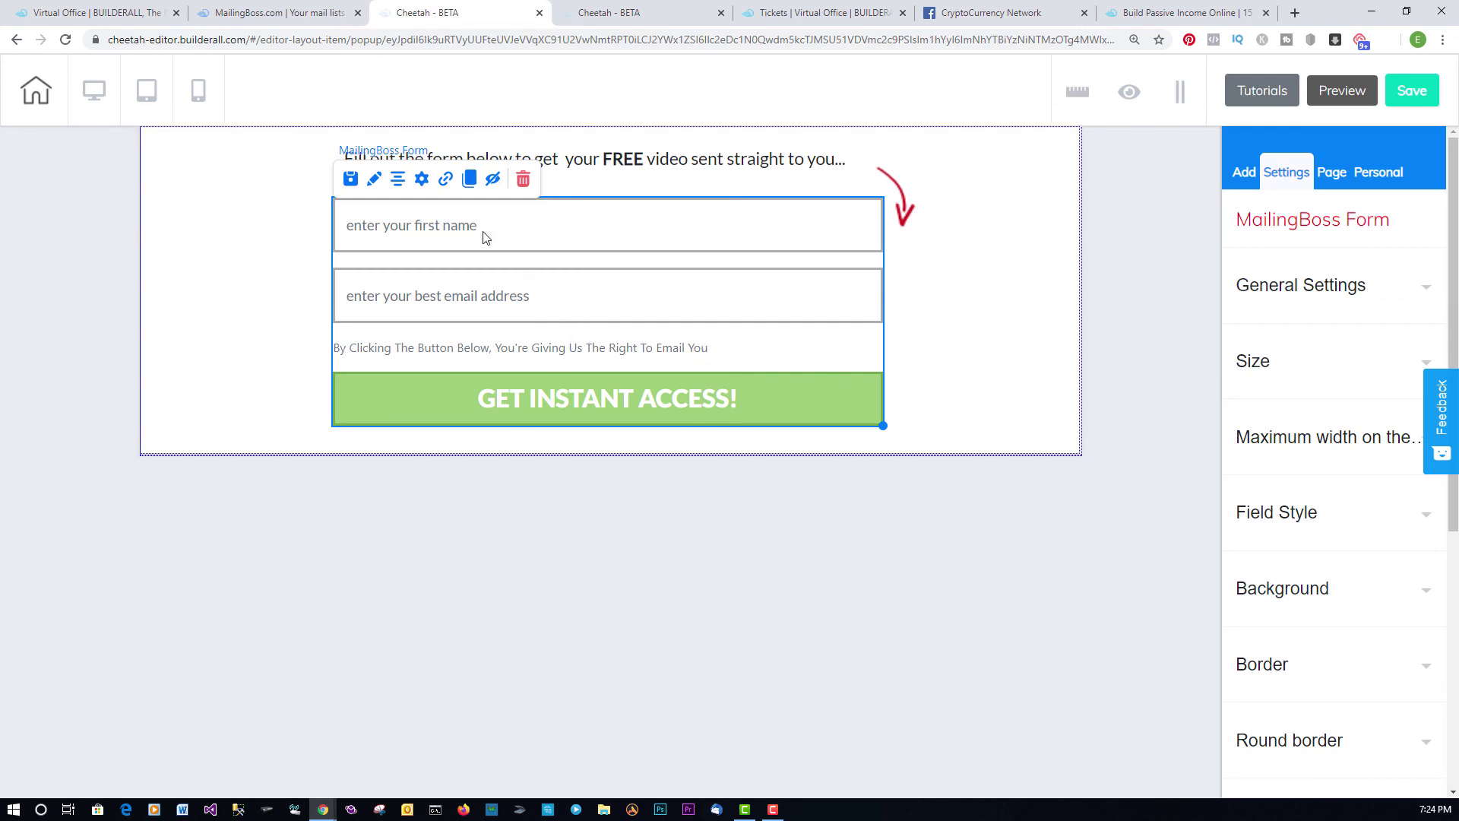
{"action": "left_click", "coordinate": [440, 184]}
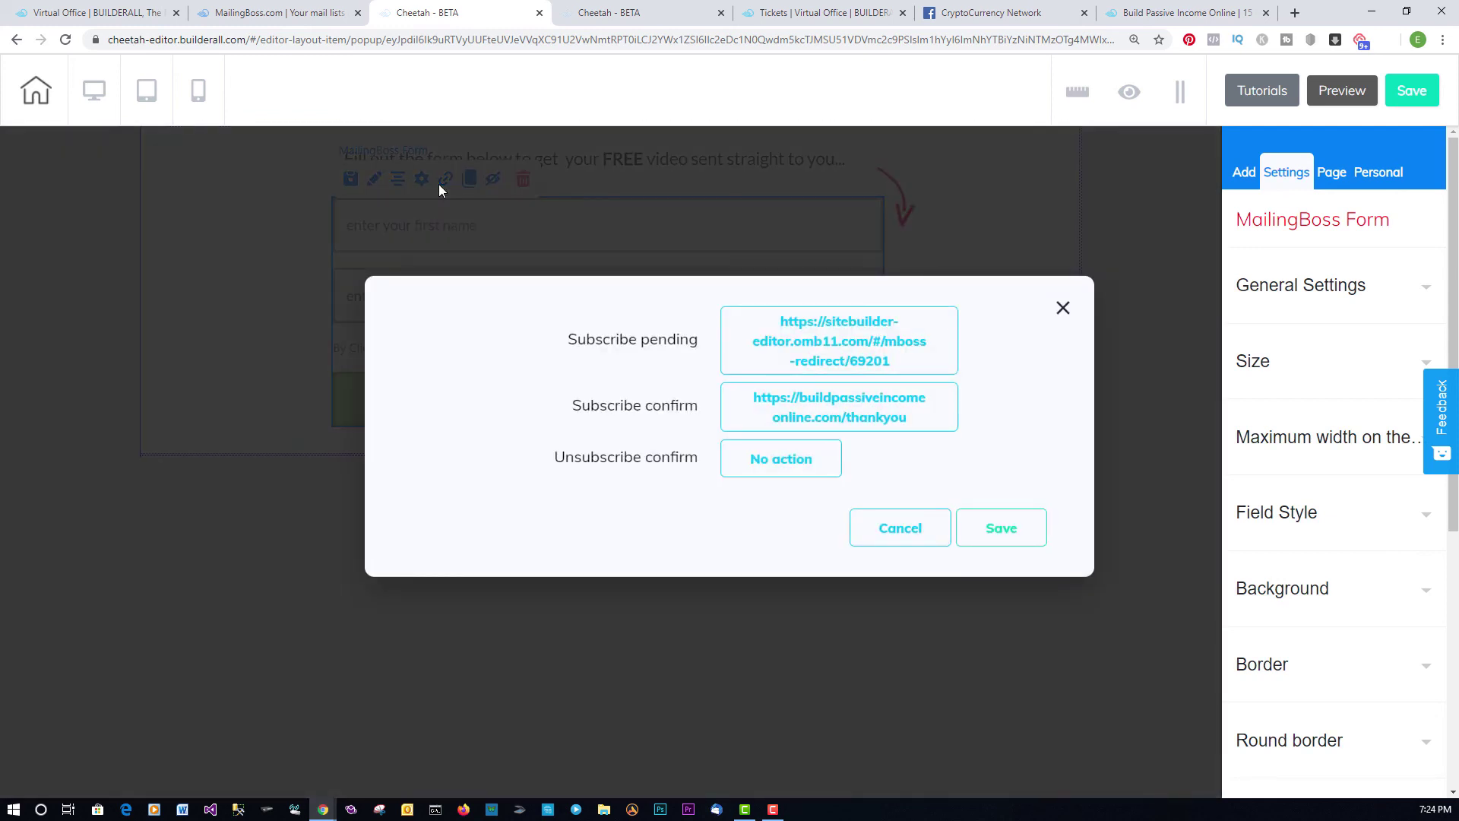
{"action": "left_click", "coordinate": [901, 529]}
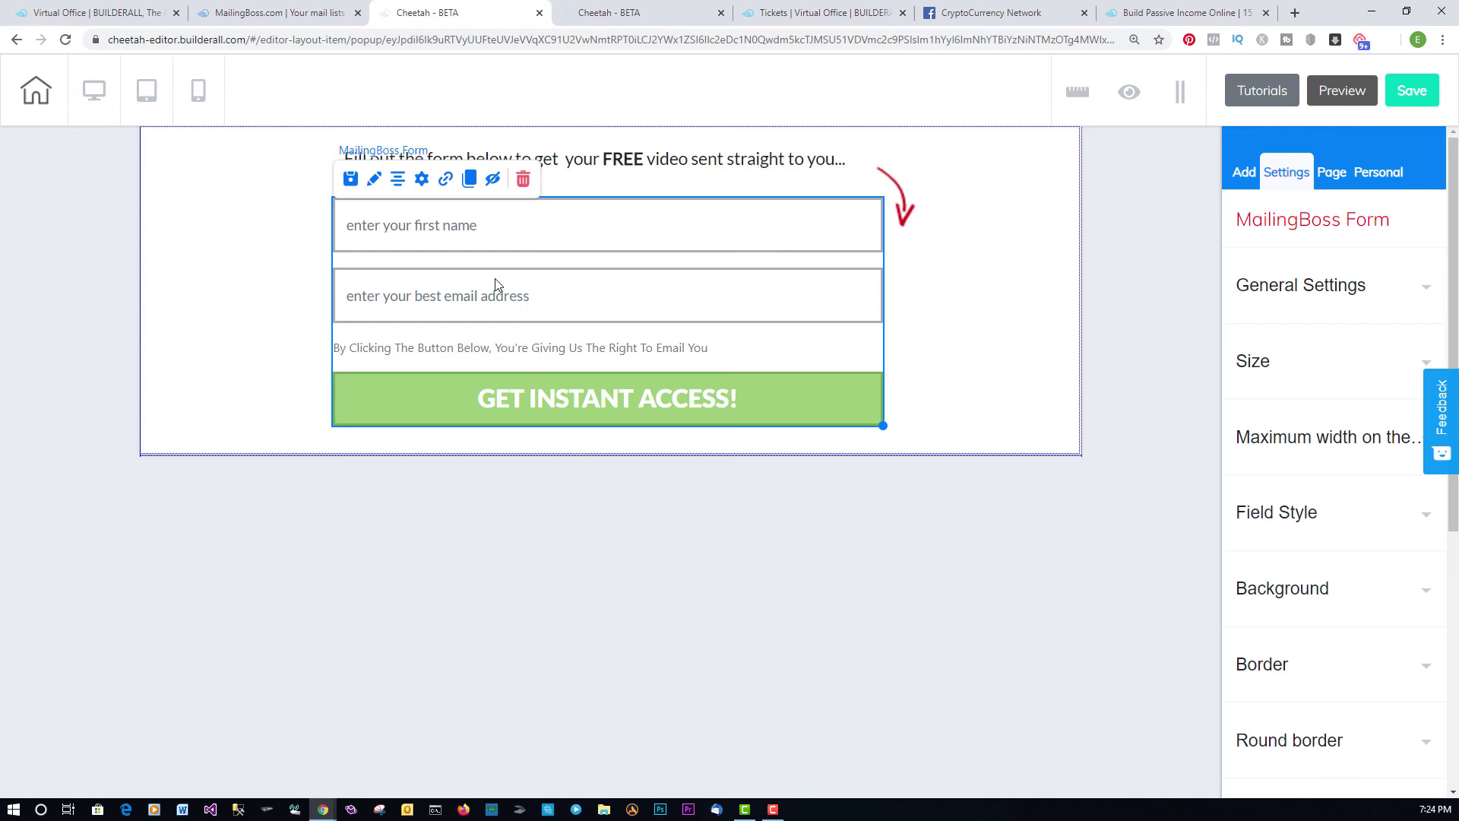
- Connect the popup's MailingBoss form to New e-book List and save the selection
{"action": "left_click", "coordinate": [426, 192]}
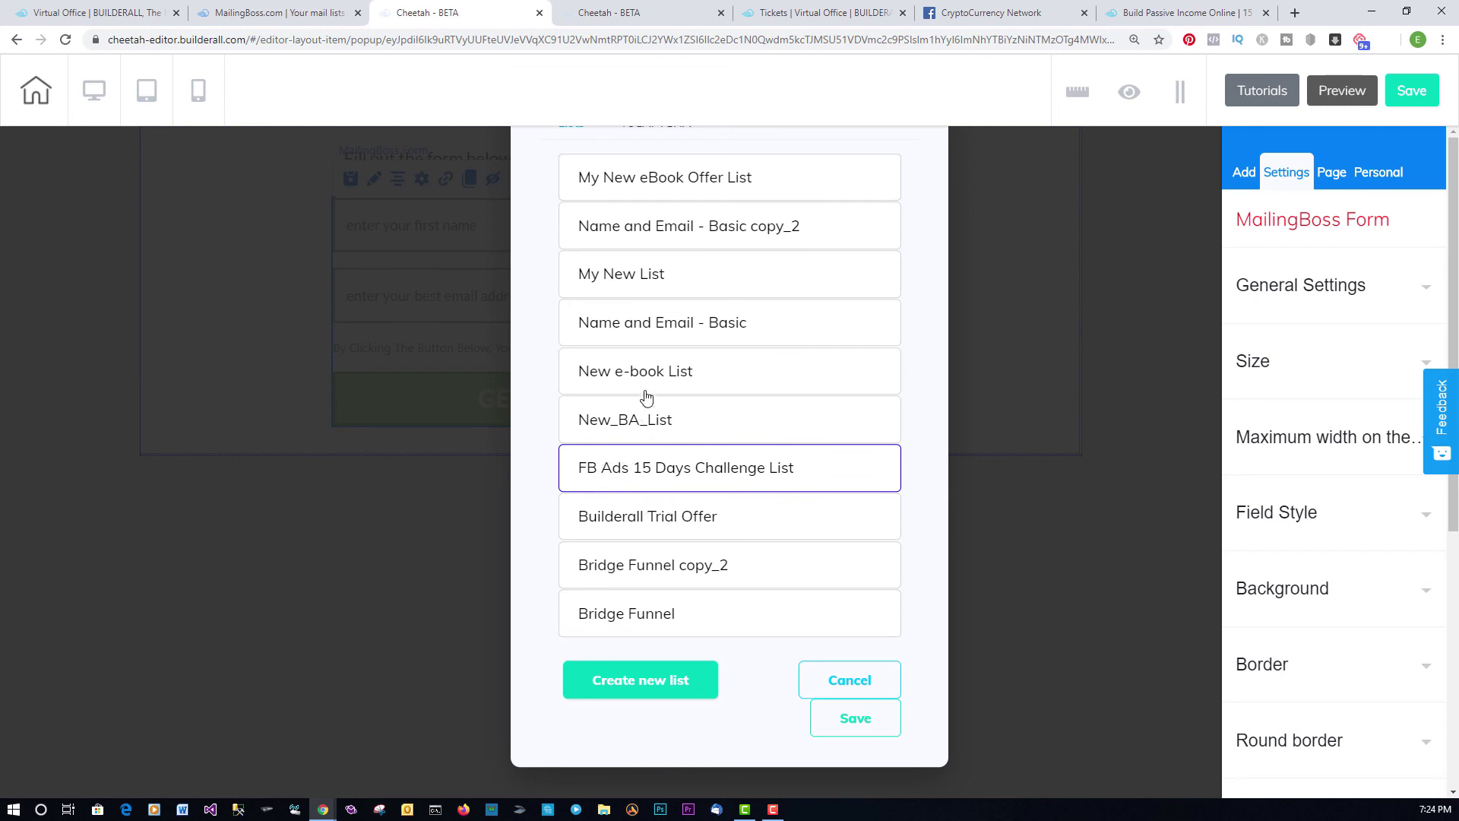
{"action": "left_click", "coordinate": [606, 372]}
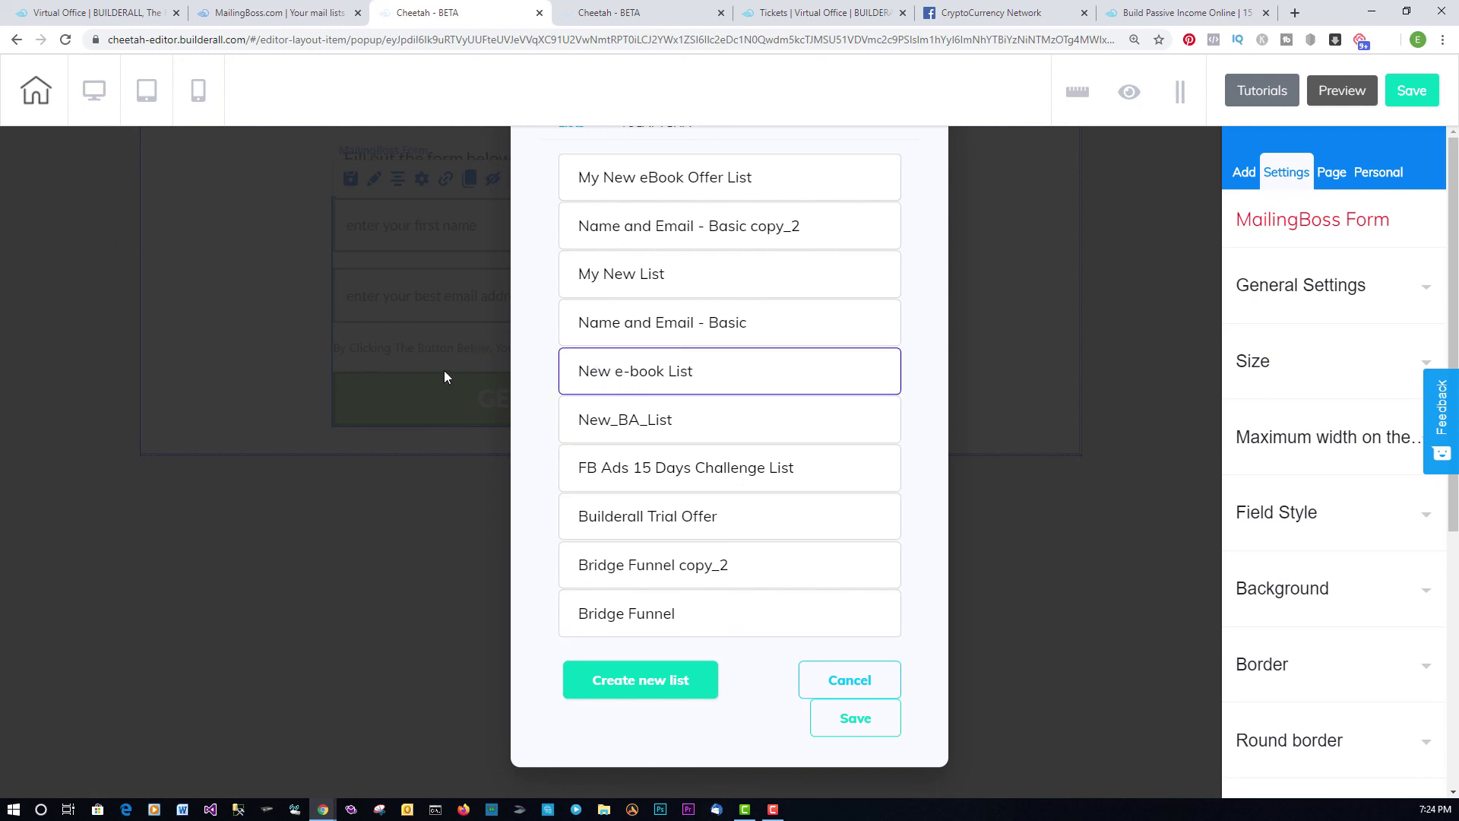
{"action": "left_click", "coordinate": [854, 729]}
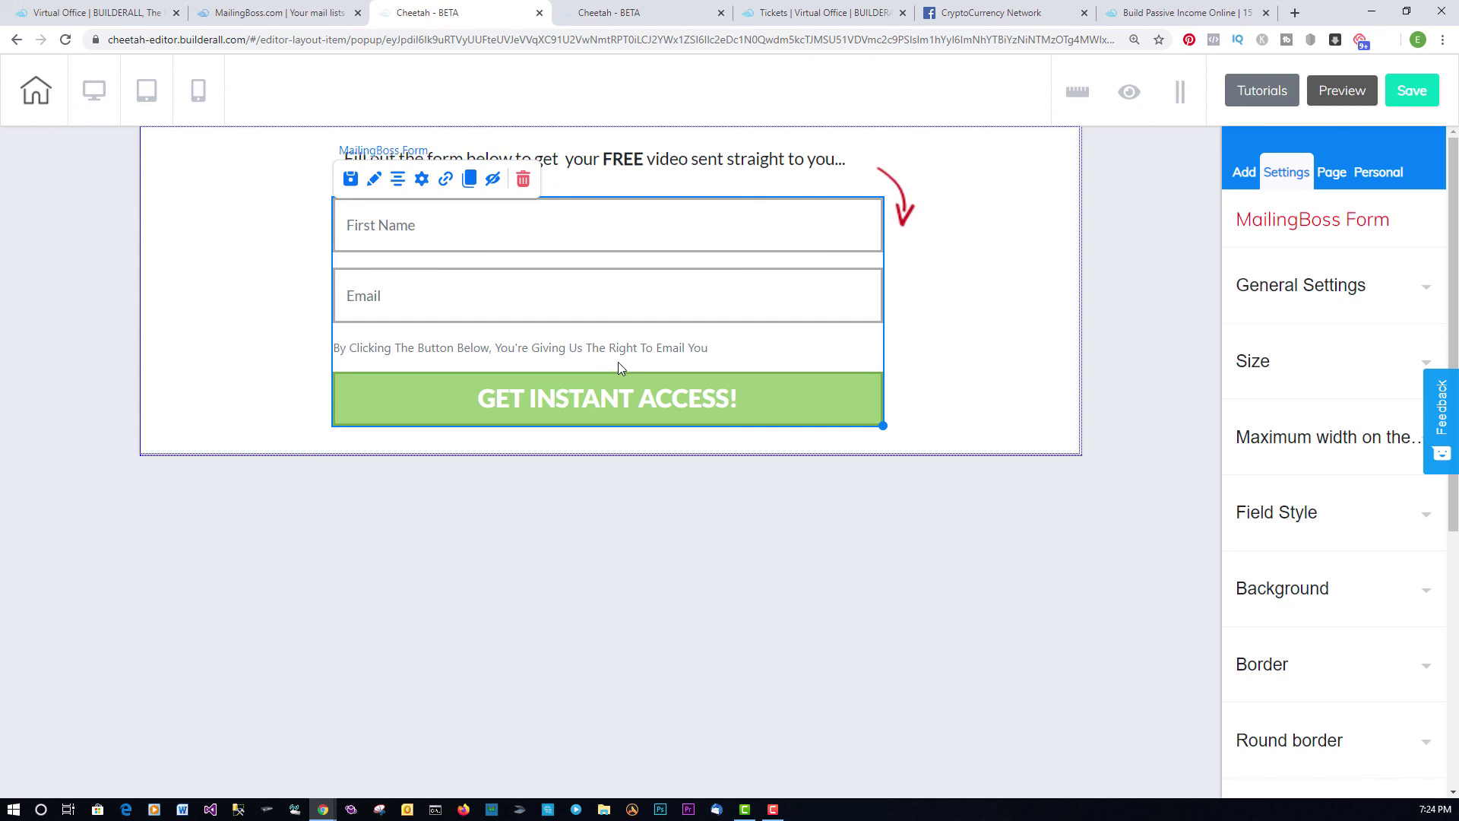
- Reconnect the popup's MailingBoss form to FB Ads 15 Days Challenge List and save the selection
{"action": "left_click", "coordinate": [422, 184]}
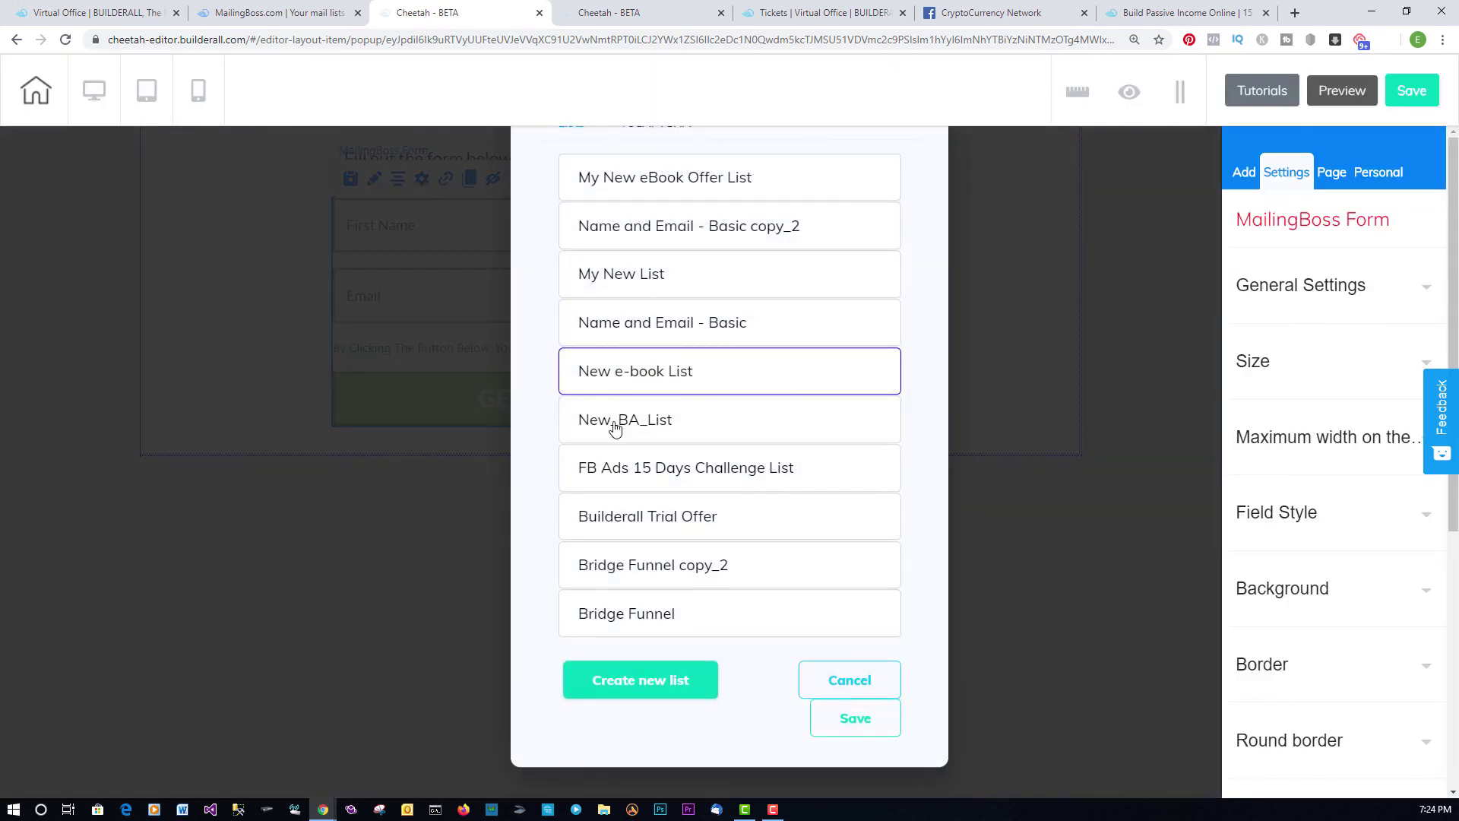
{"action": "left_click", "coordinate": [633, 469]}
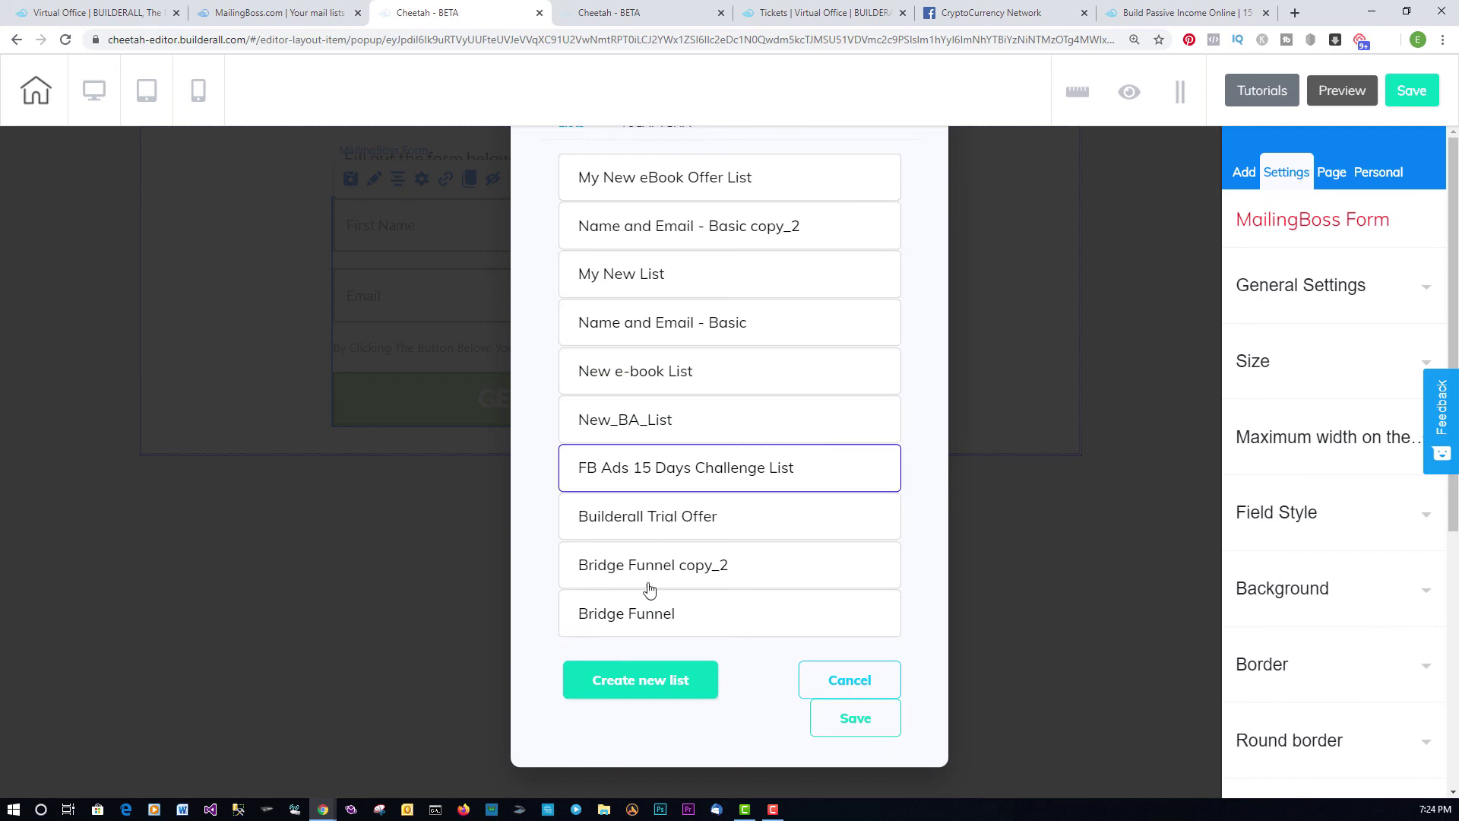
{"action": "left_click", "coordinate": [848, 726]}
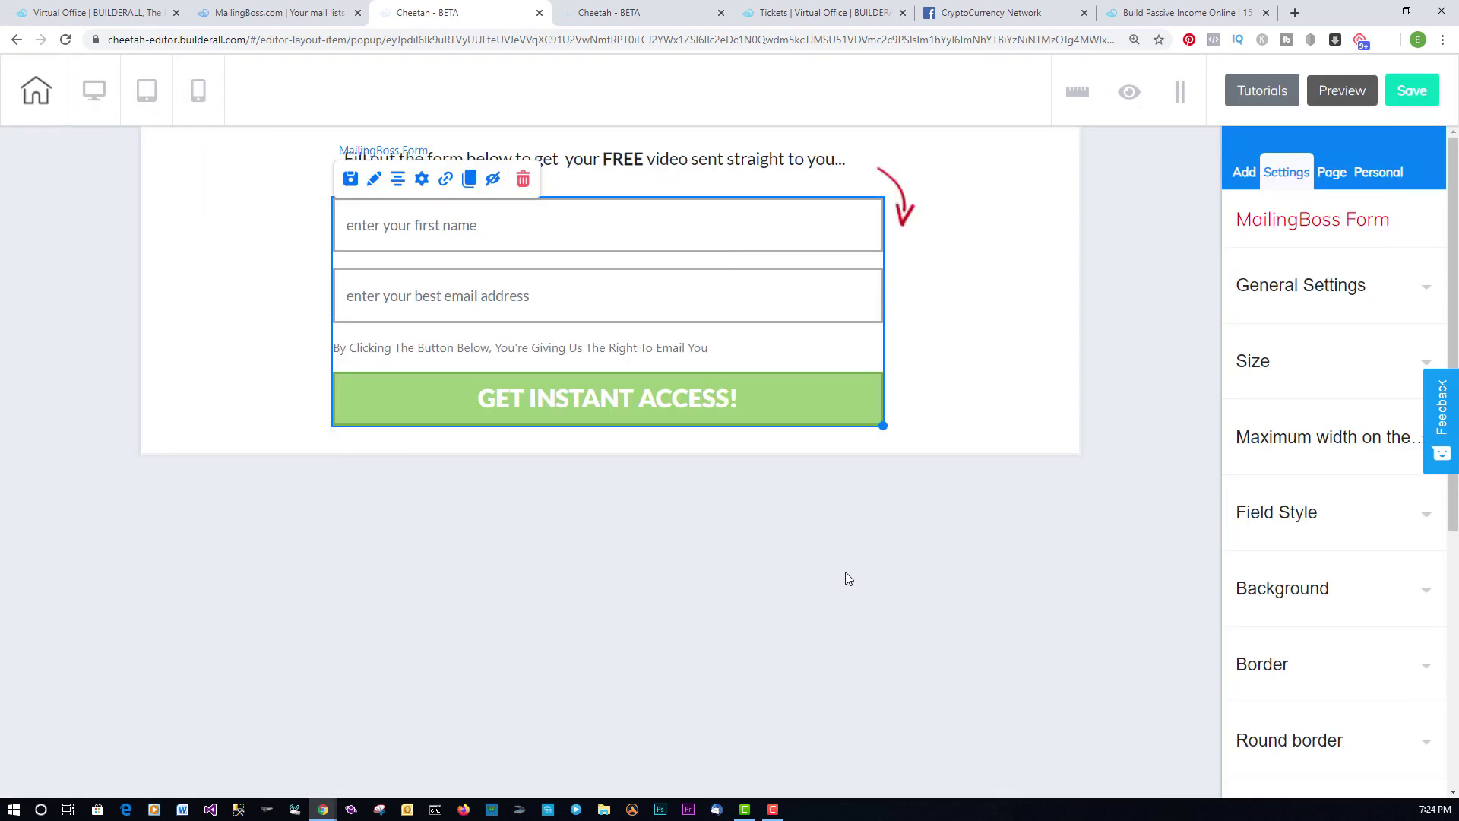